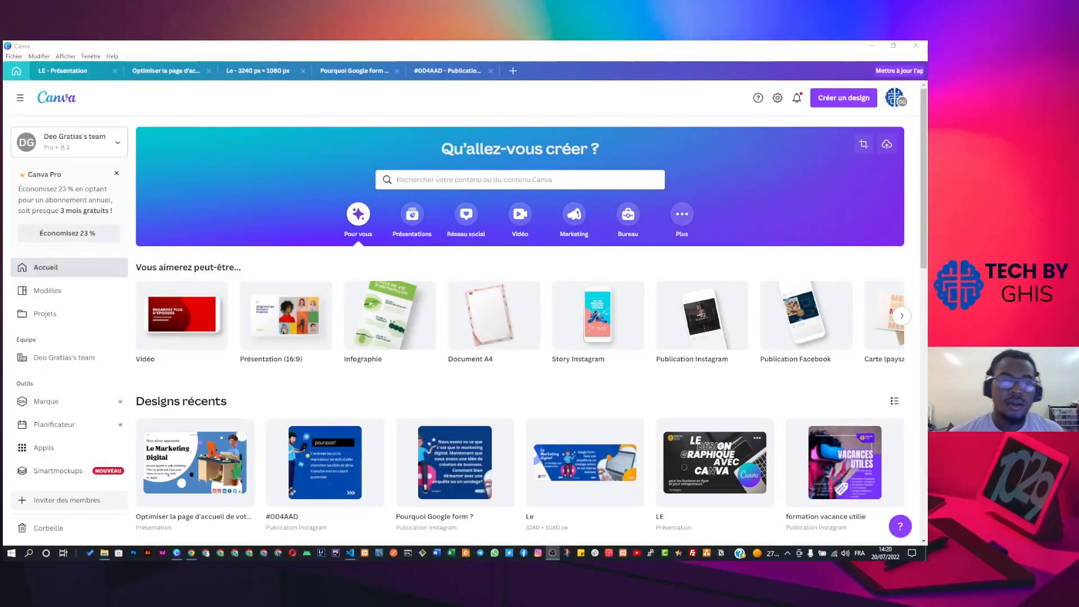
Create a new blank Logo design at 500 × 500 px
click(510, 178)
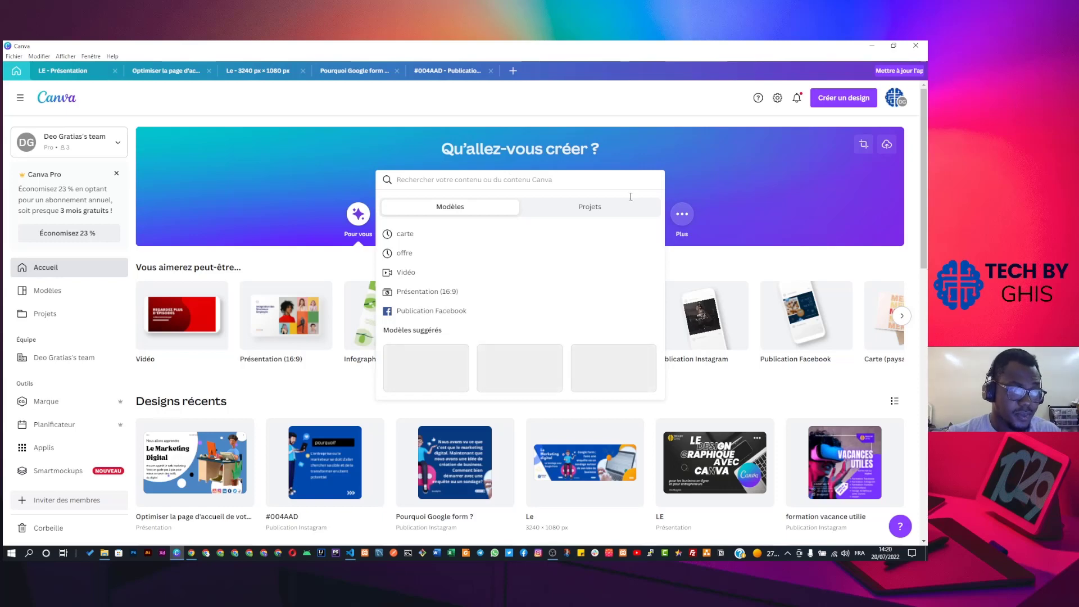
click(841, 106)
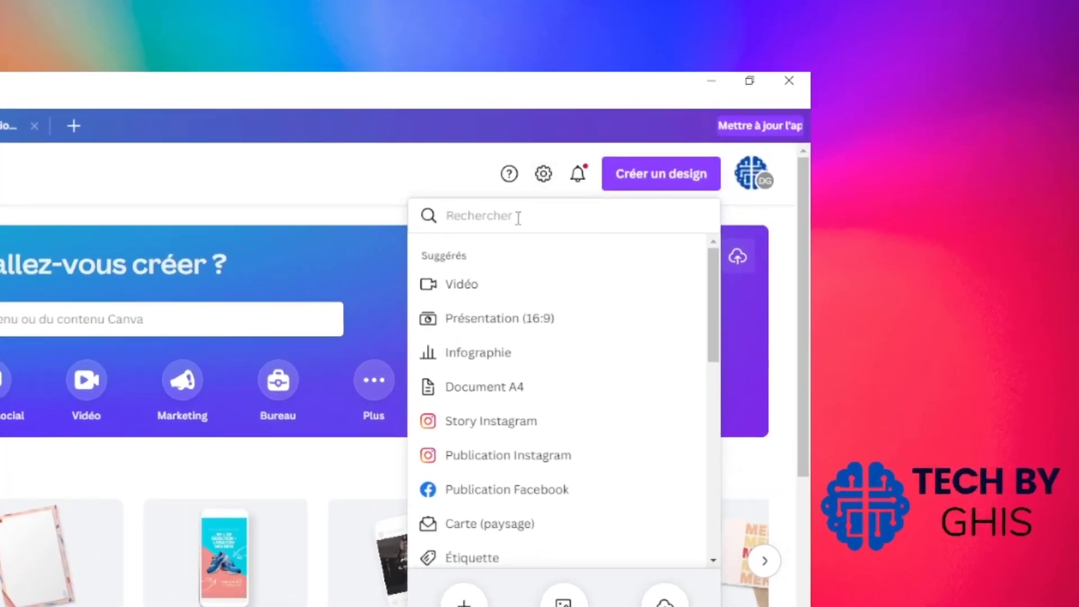
text(logo)
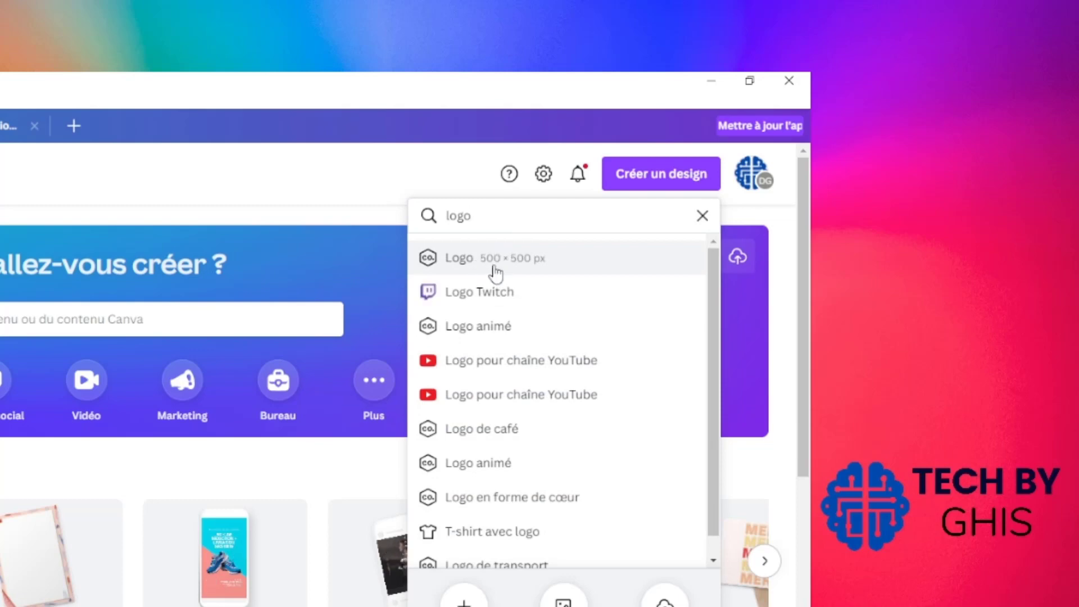
click(494, 264)
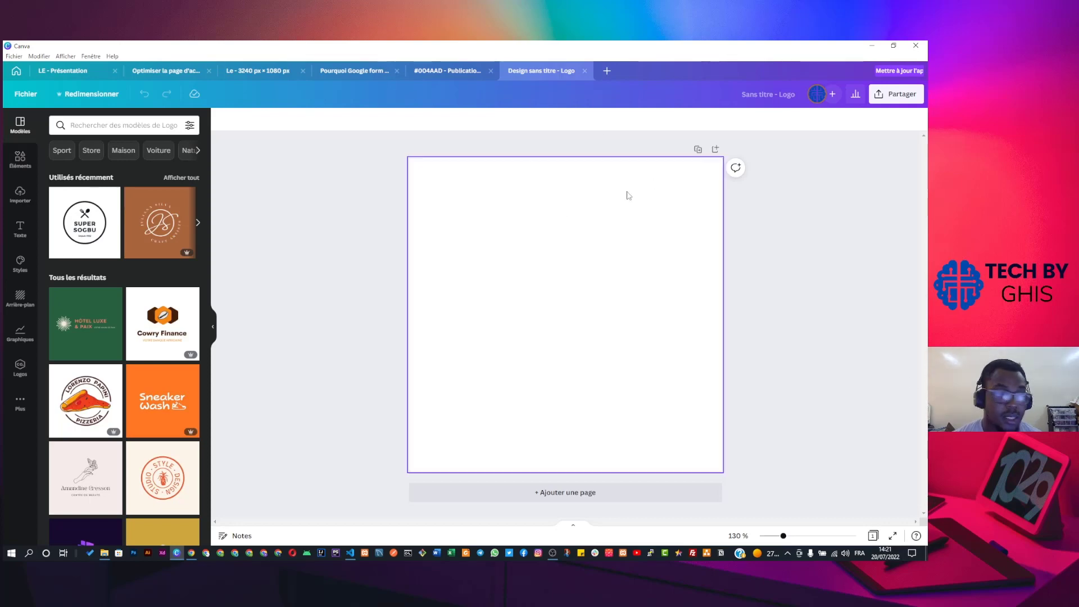
click(488, 232)
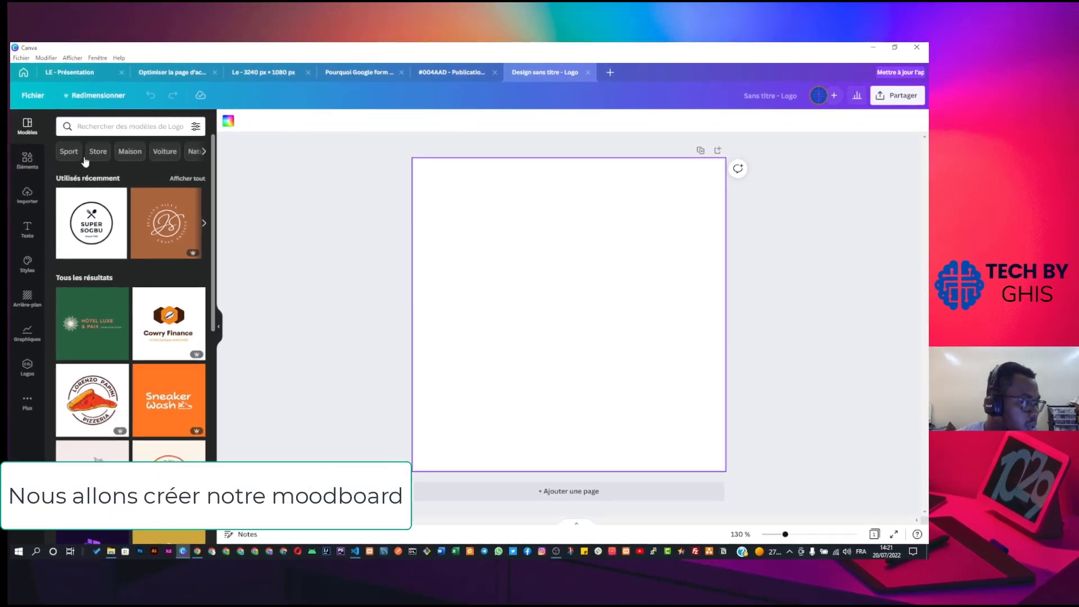
Search the elements library for "bottle" and look through the results
click(27, 160)
click(97, 125)
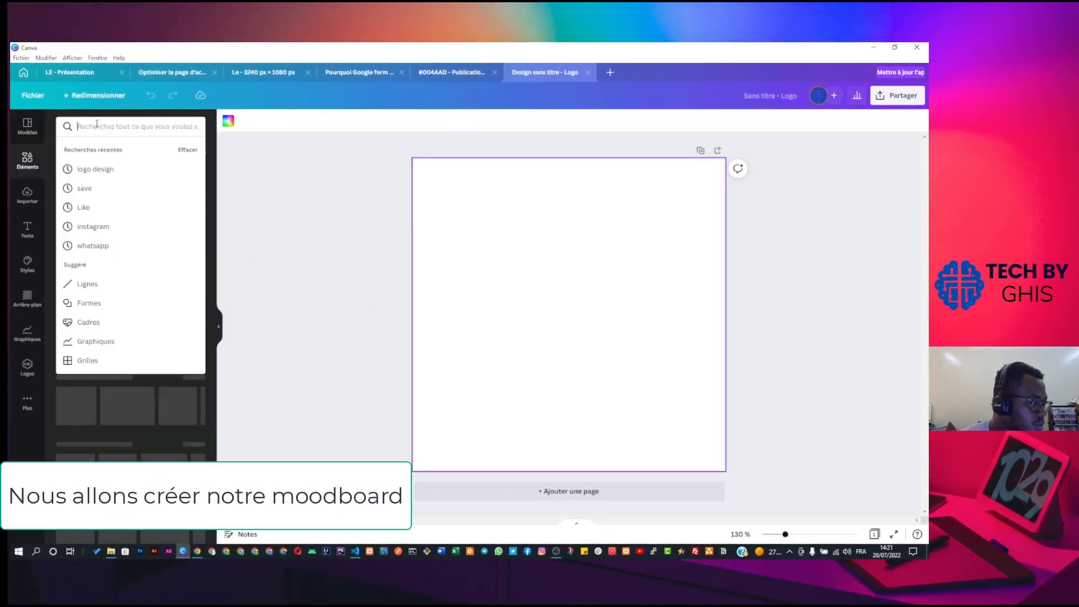
text(bottle)
key(Return)
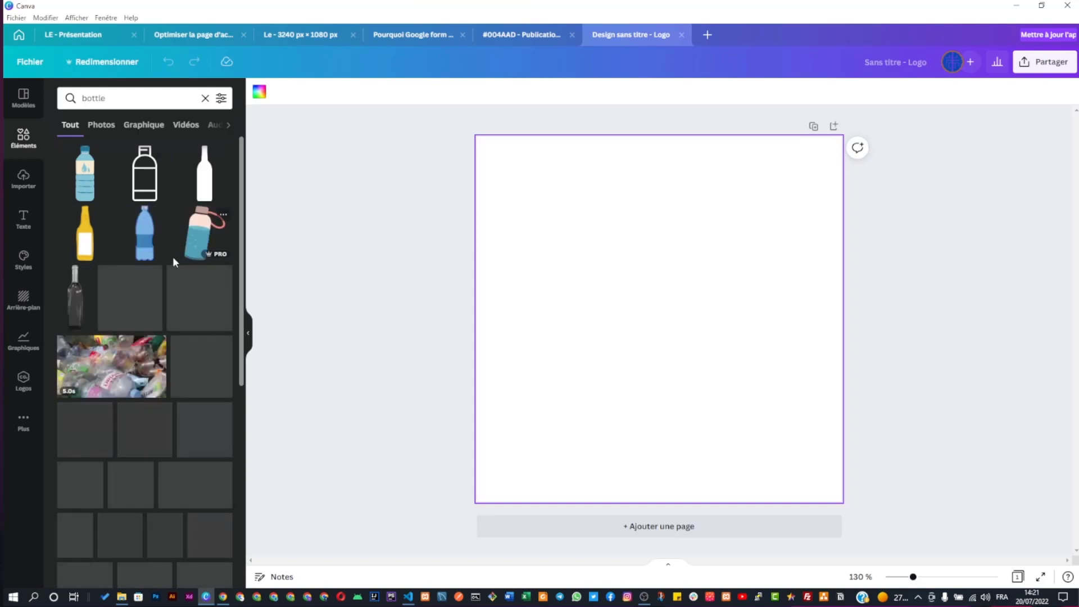
scroll(163, 365, down, 5)
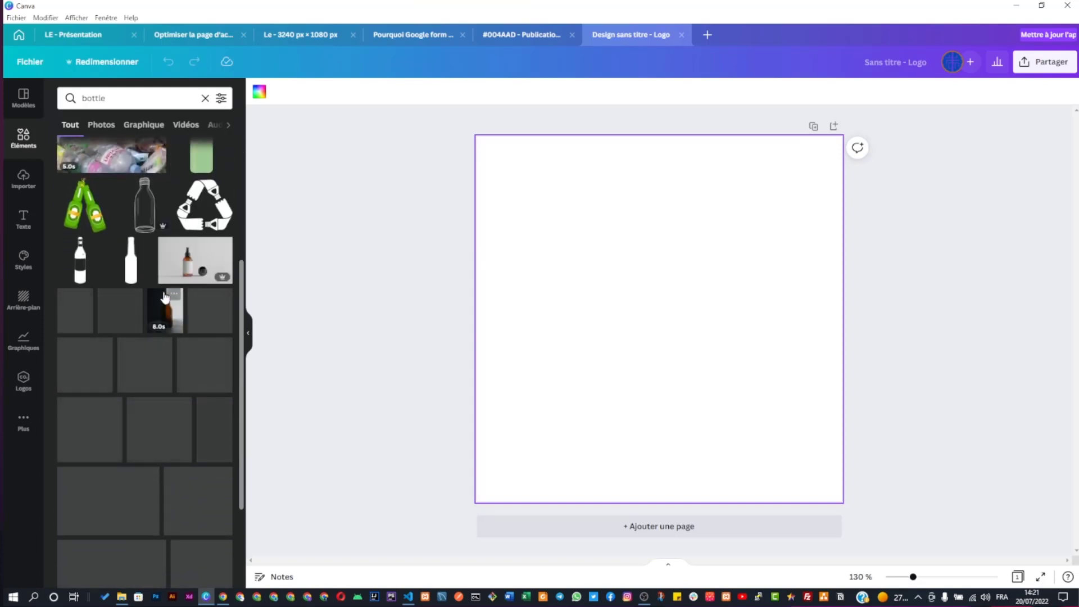
Replace the elements search term with "cocktail" and run the search
click(106, 101)
double_click(106, 101)
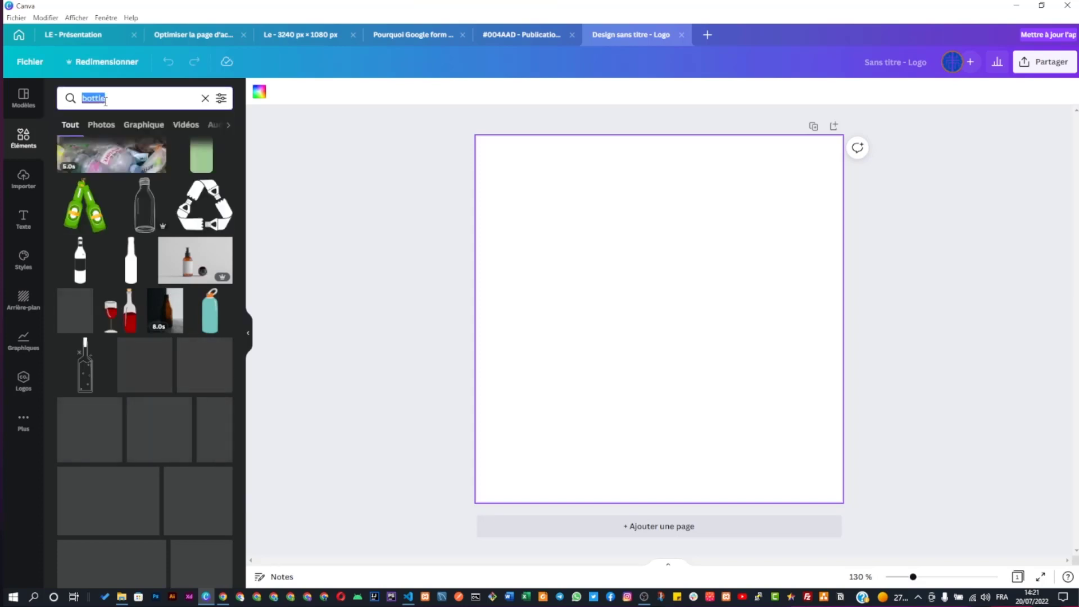
text(cocktail)
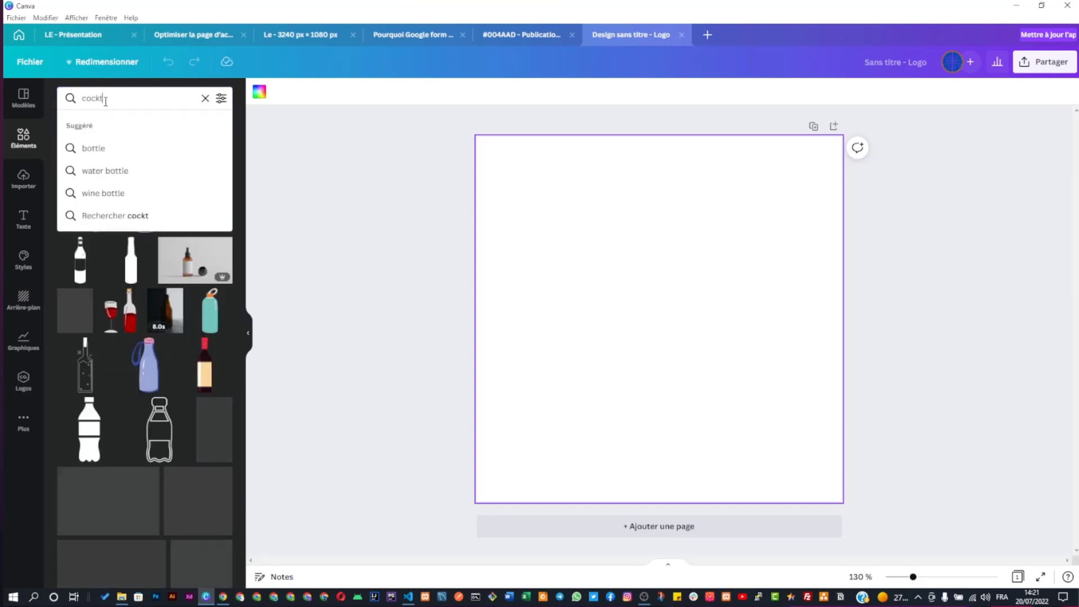
key(Return)
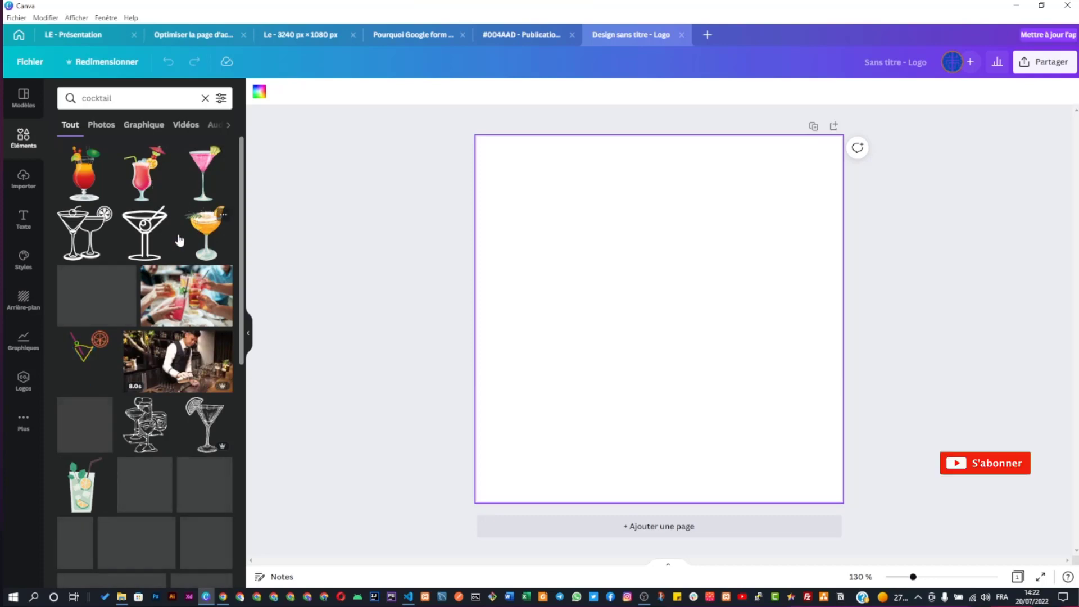
Add the black outline martini glass with an olive and stirrer, and place it in the page's upper-left corner
scroll(180, 241, down, 5)
scroll(174, 262, down, 2)
scroll(174, 262, down, 1)
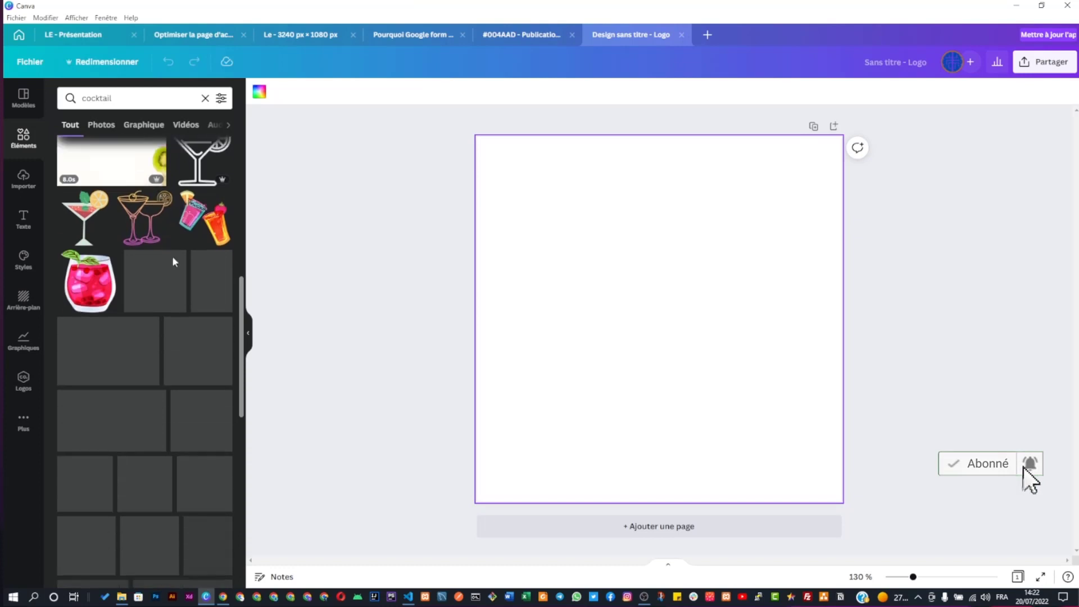
scroll(172, 255, down, 1)
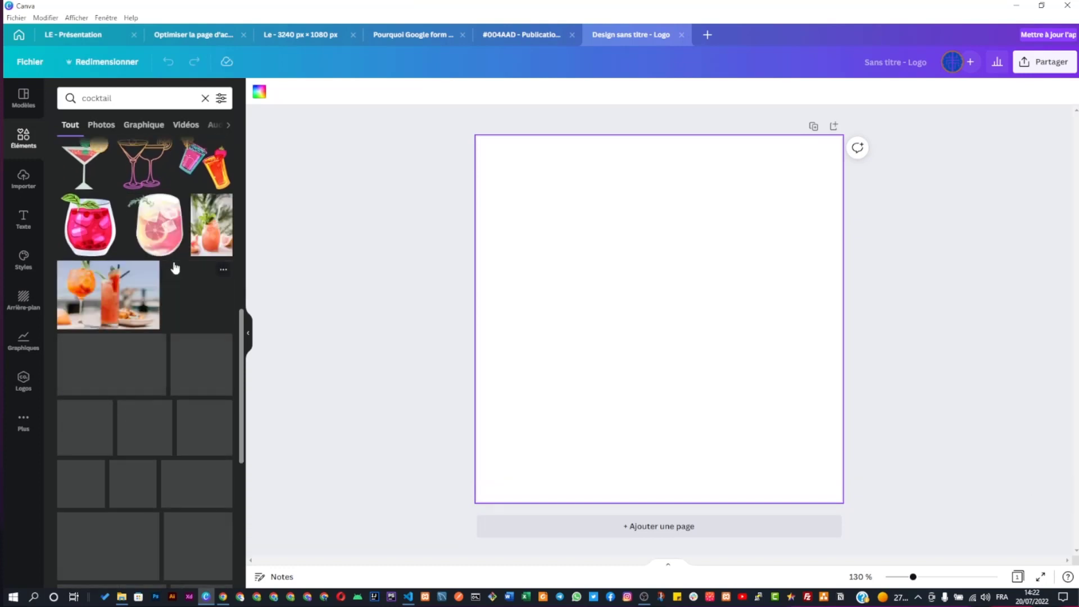
scroll(181, 290, down, 3)
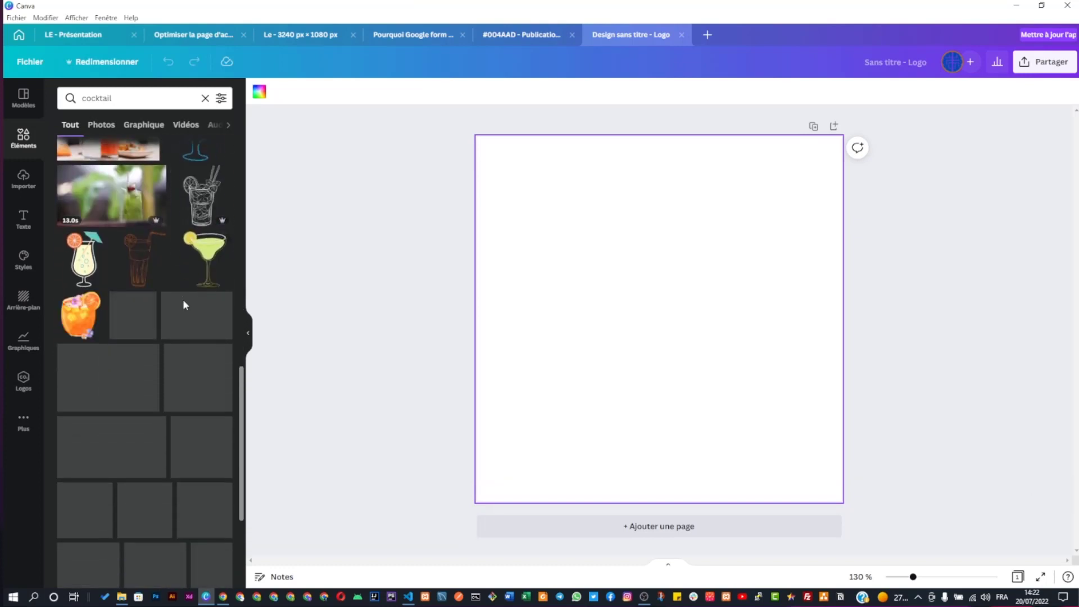
scroll(181, 281, up, 9)
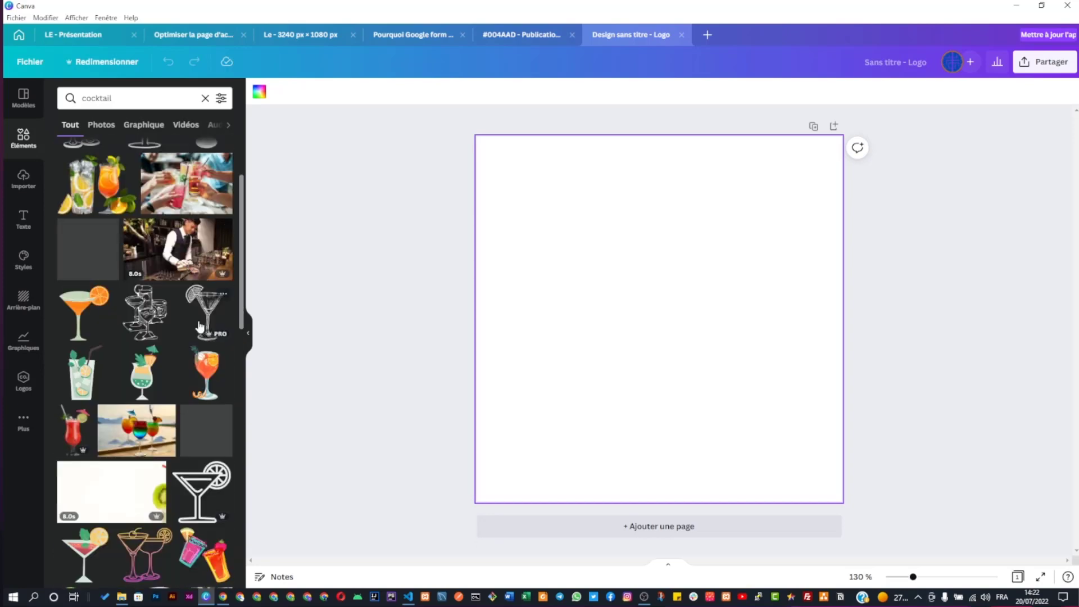
scroll(171, 323, up, 2)
click(145, 231)
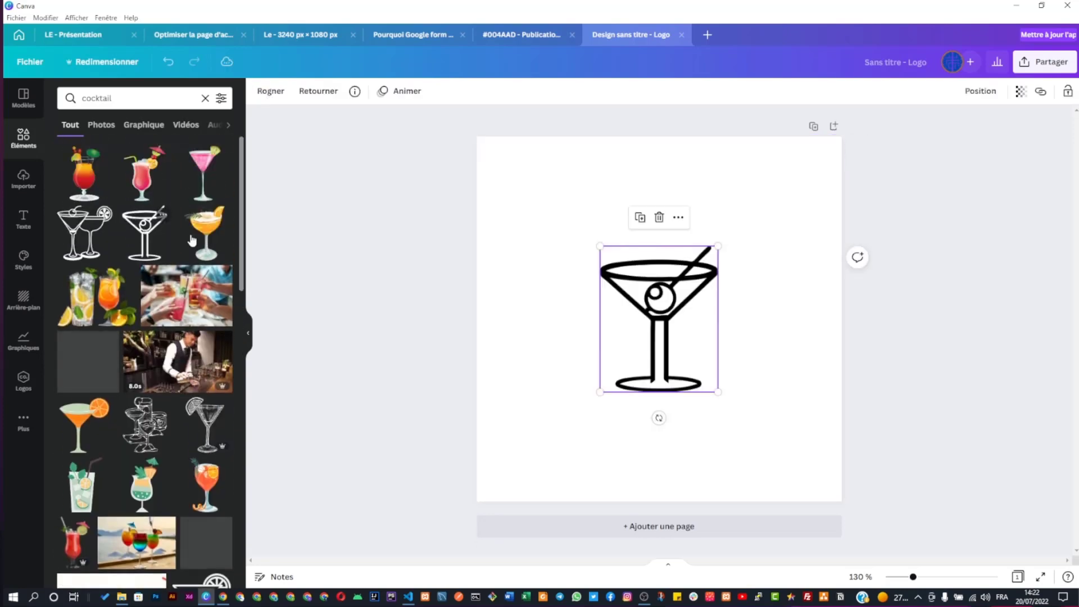
drag(611, 273, 501, 180)
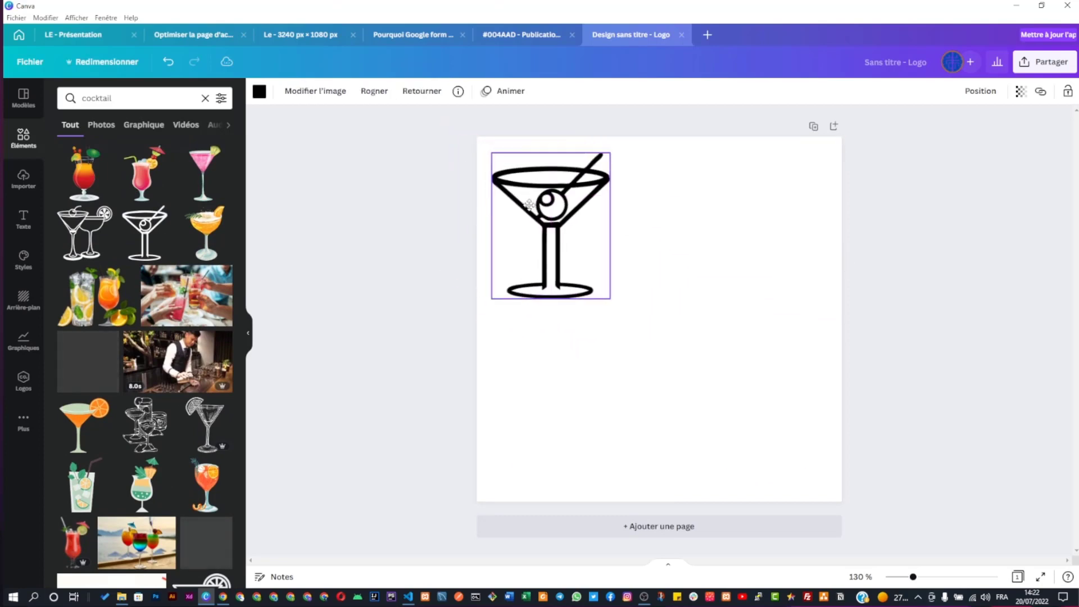
Add the outline cocktail glass with a citrus slice and place it directly beside the olive martini glass
scroll(174, 374, down, 5)
scroll(169, 337, down, 3)
scroll(169, 326, up, 1)
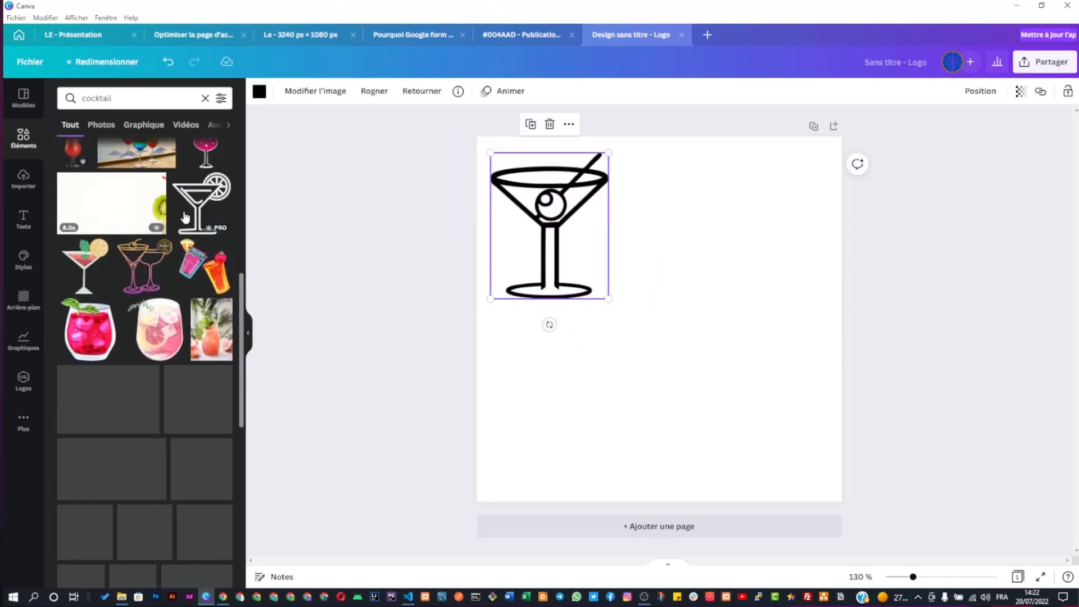
click(199, 210)
drag(637, 329, 653, 225)
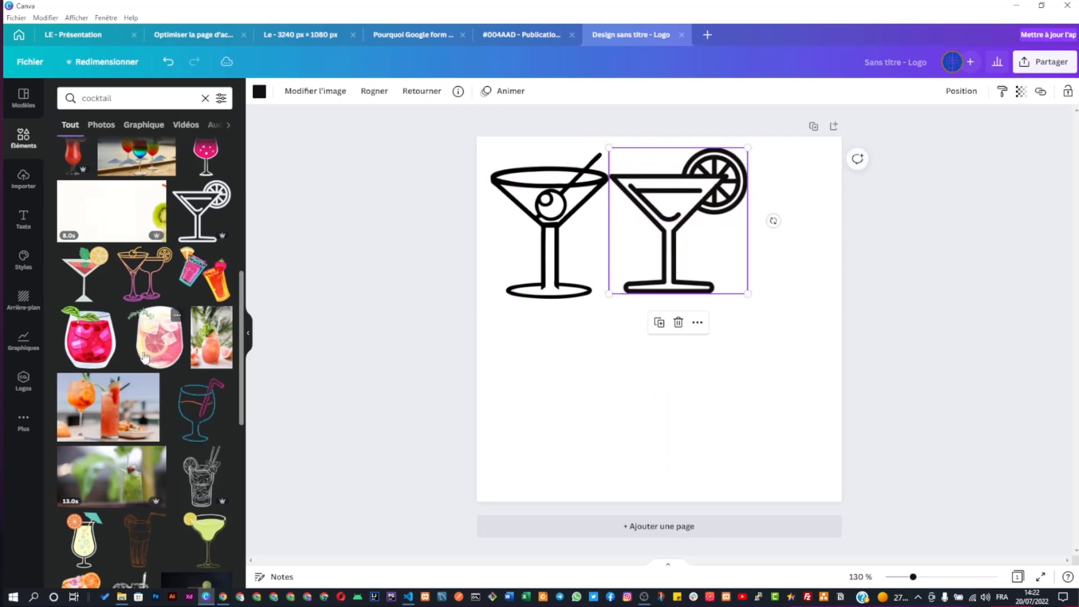
Look through the remaining cocktail elements, and search the library for "juice" instead
scroll(143, 350, down, 10)
scroll(168, 365, down, 3)
double_click(88, 98)
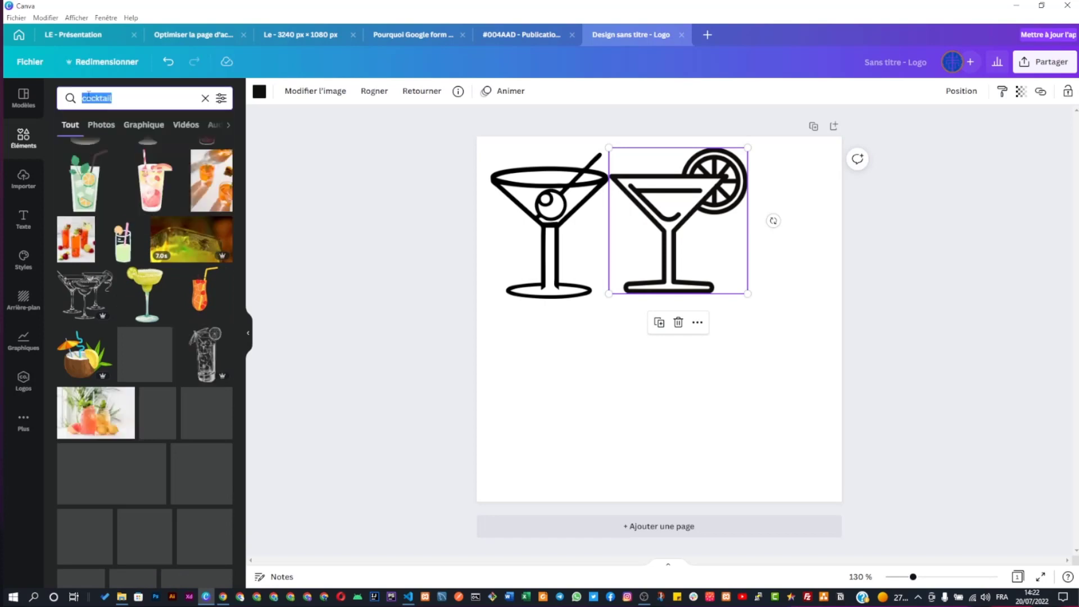
text(ju)
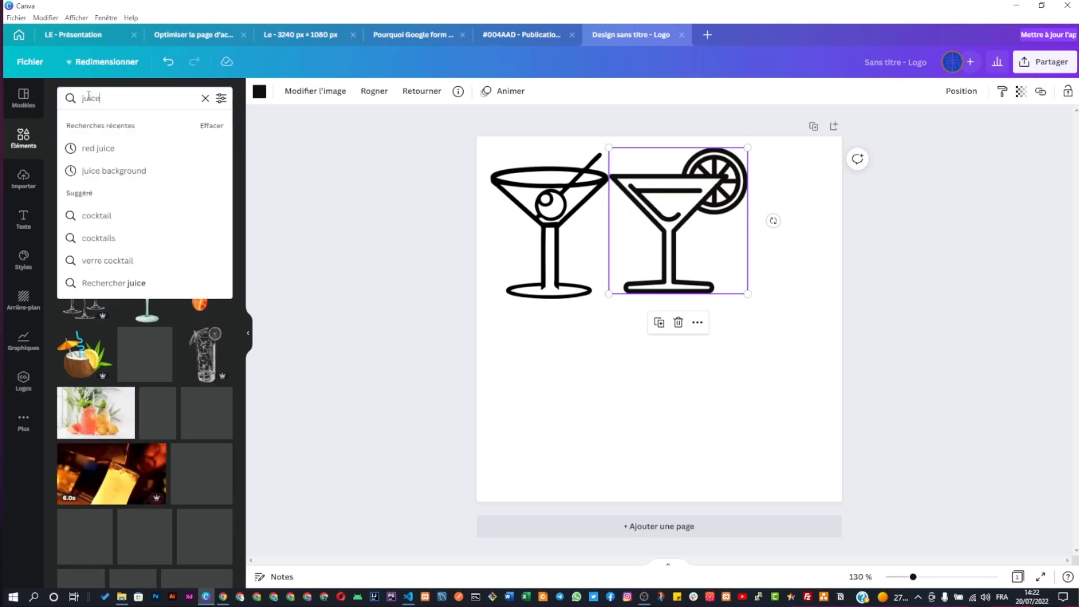
text(ice)
key(Return)
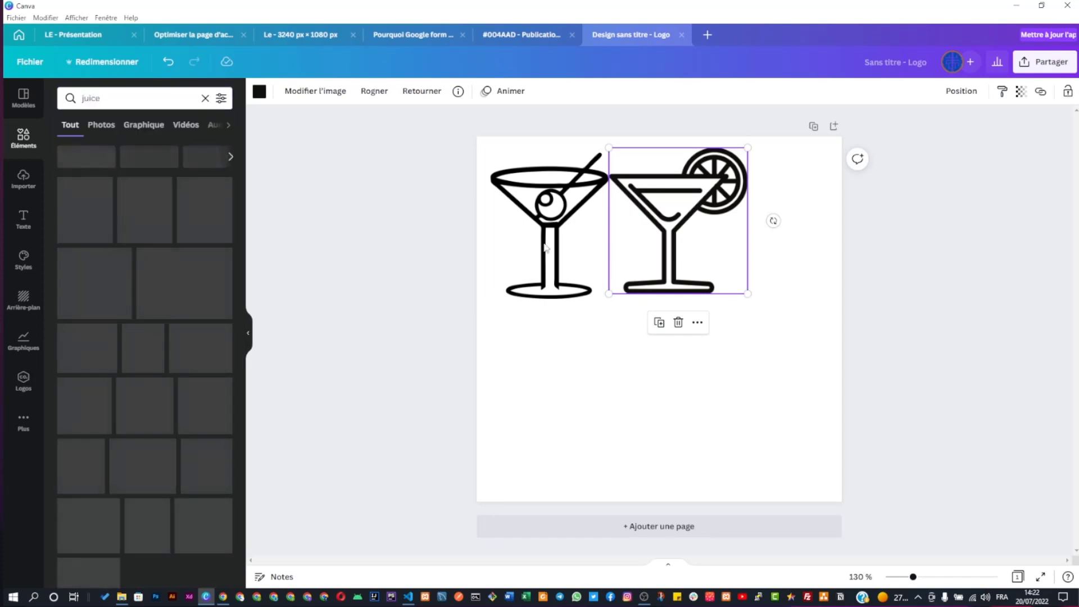
Shrink both cocktail glasses and arrange them side by side near the page's upper-left corner
click(570, 288)
drag(607, 296, 540, 215)
click(669, 236)
drag(725, 278, 663, 255)
drag(650, 198, 594, 192)
click(540, 304)
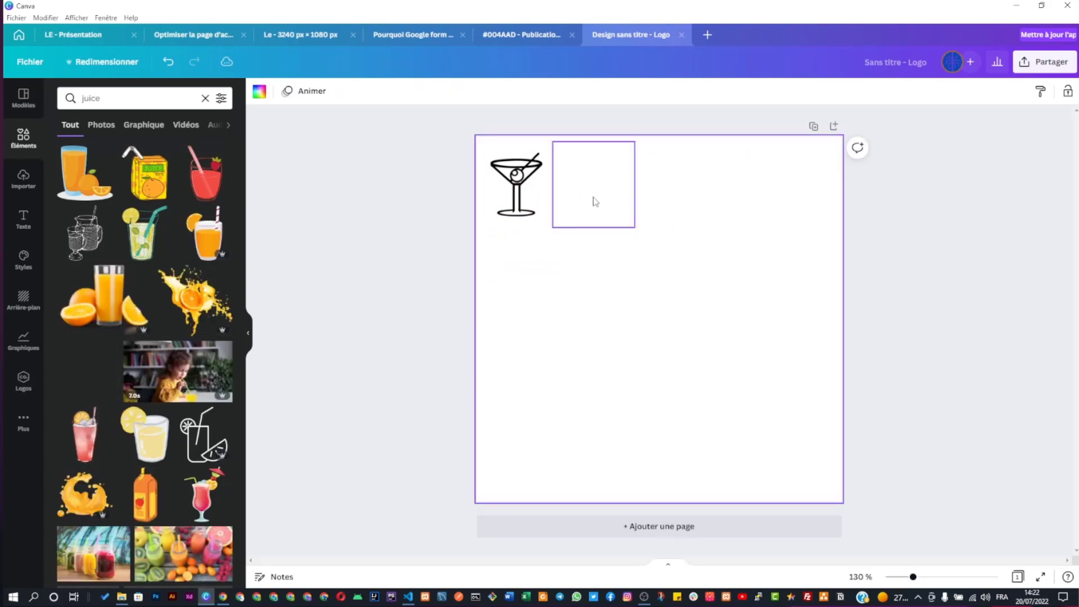
click(593, 203)
click(259, 91)
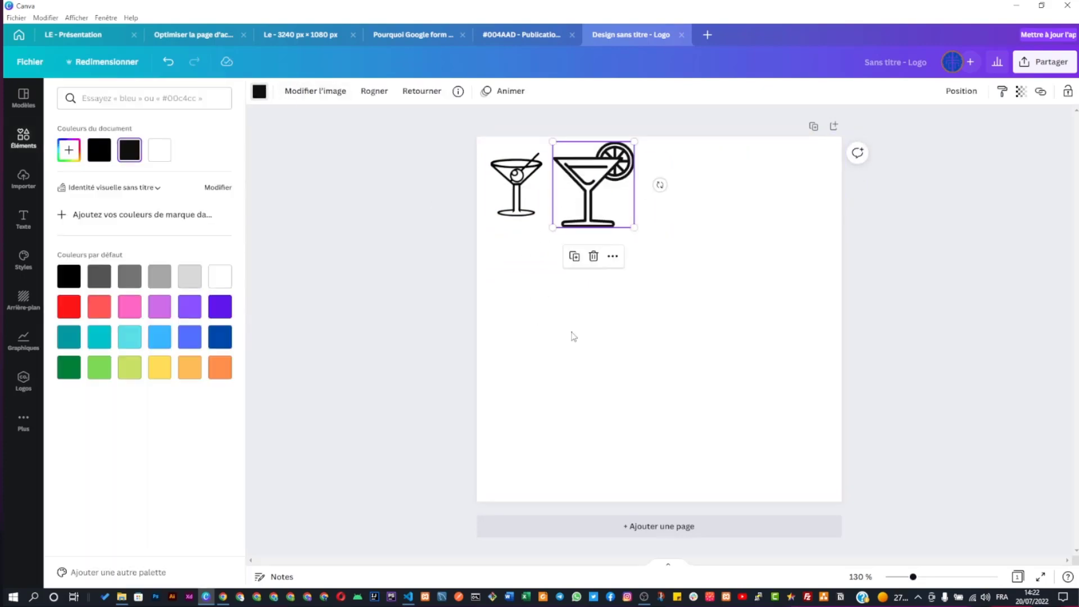
click(23, 138)
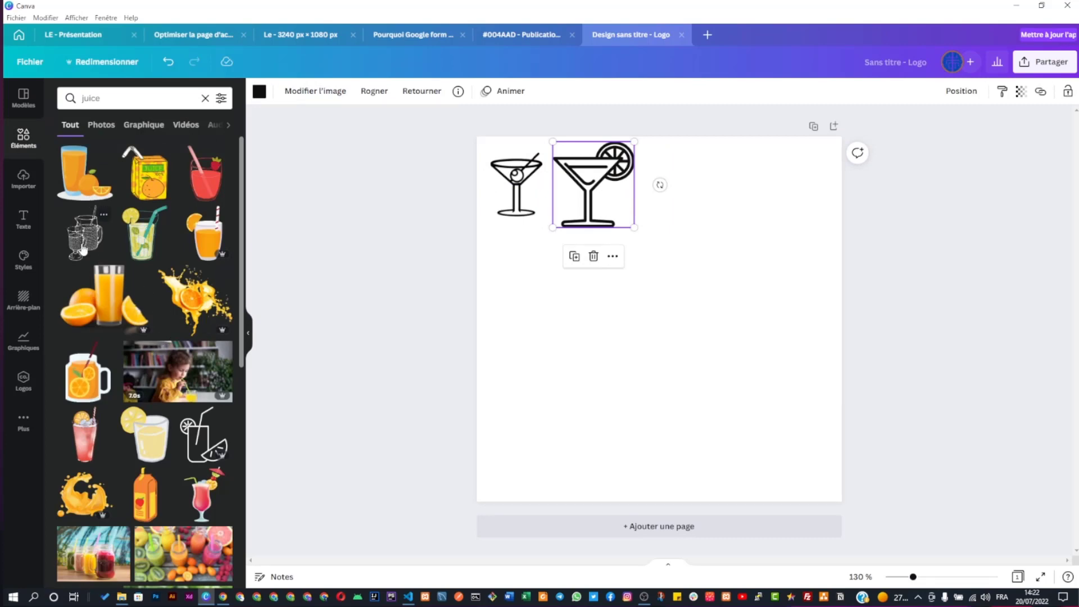
Browse the juice elements, limit them to Graphique results, and examine these for drink illustrations suited to the logo moodboard
scroll(139, 438, down, 3)
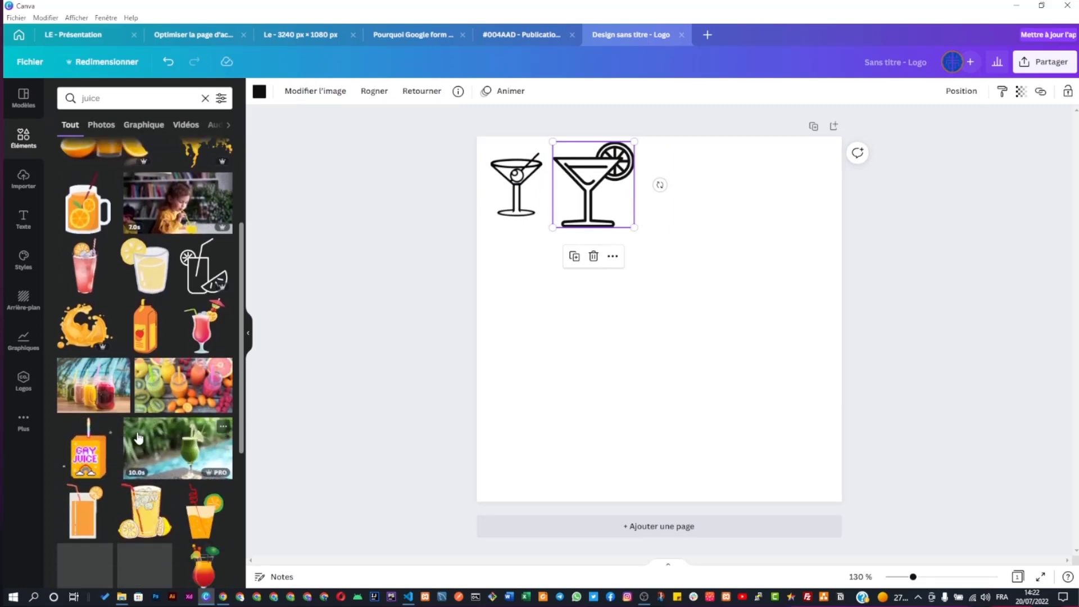
scroll(138, 433, down, 4)
scroll(118, 399, down, 2)
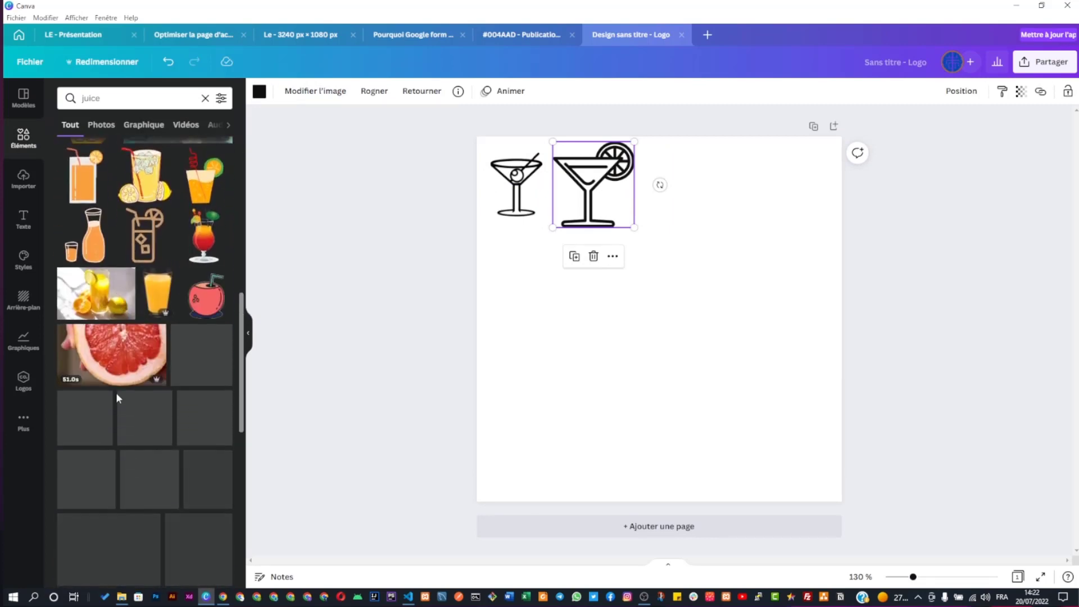
scroll(104, 326, down, 3)
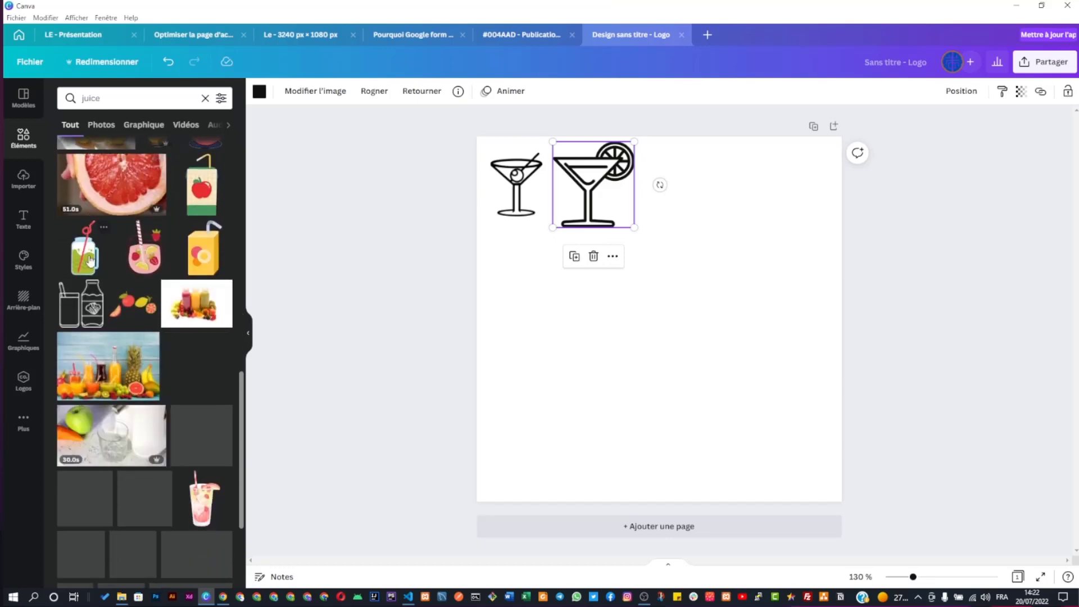
click(145, 125)
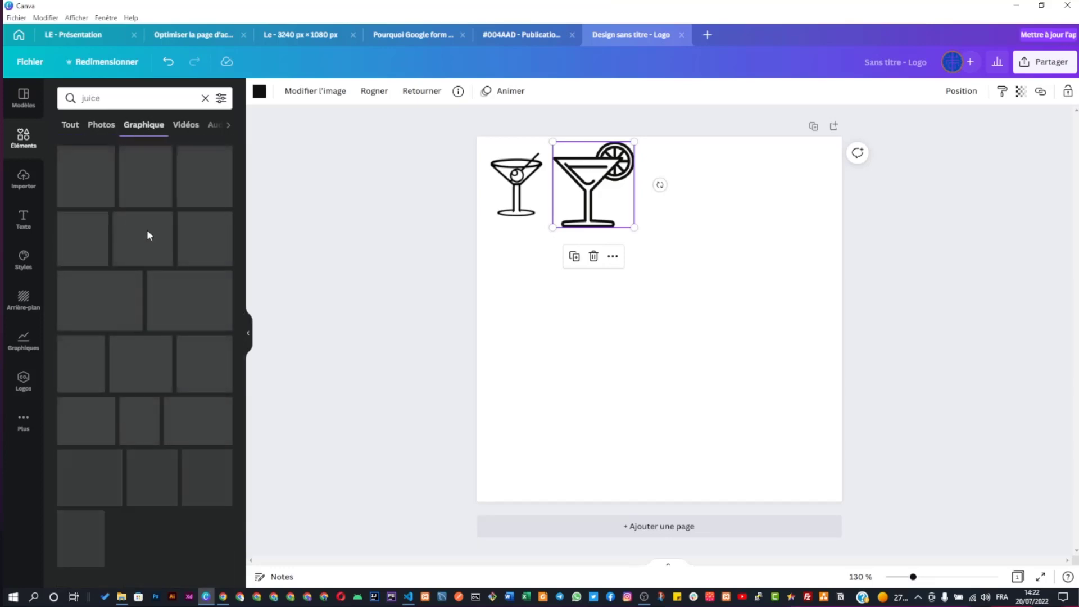
scroll(147, 267, down, 3)
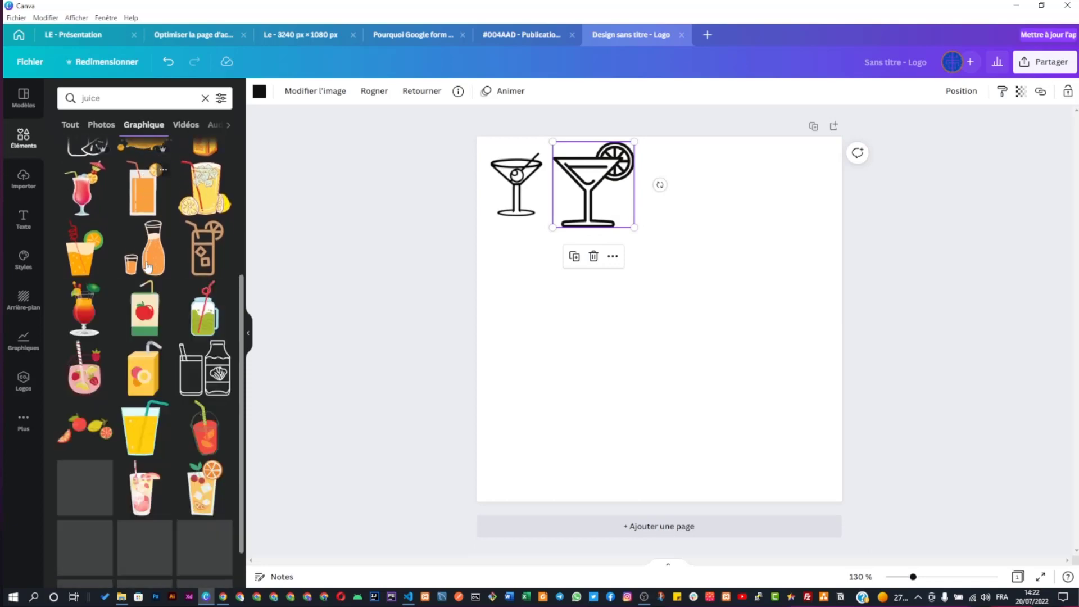
scroll(147, 267, down, 10)
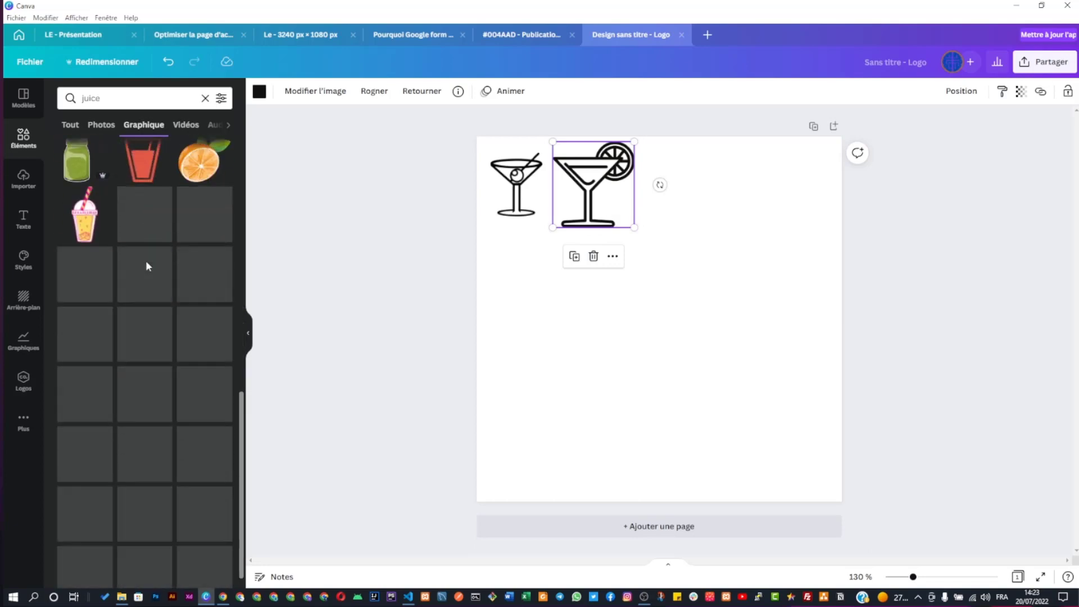
scroll(147, 265, down, 2)
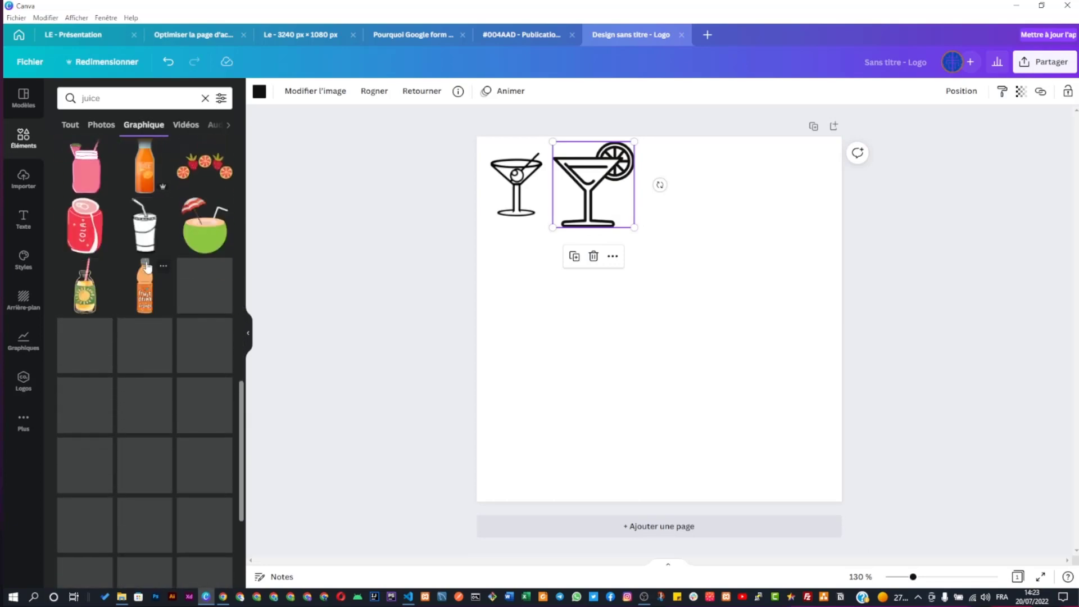
scroll(157, 275, down, 3)
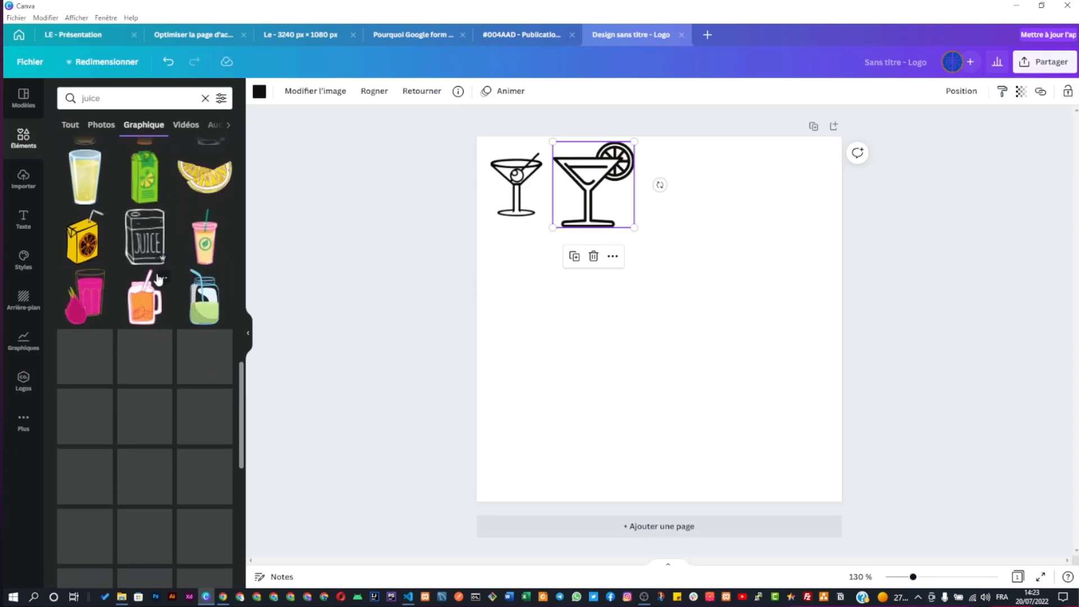
scroll(129, 320, down, 2)
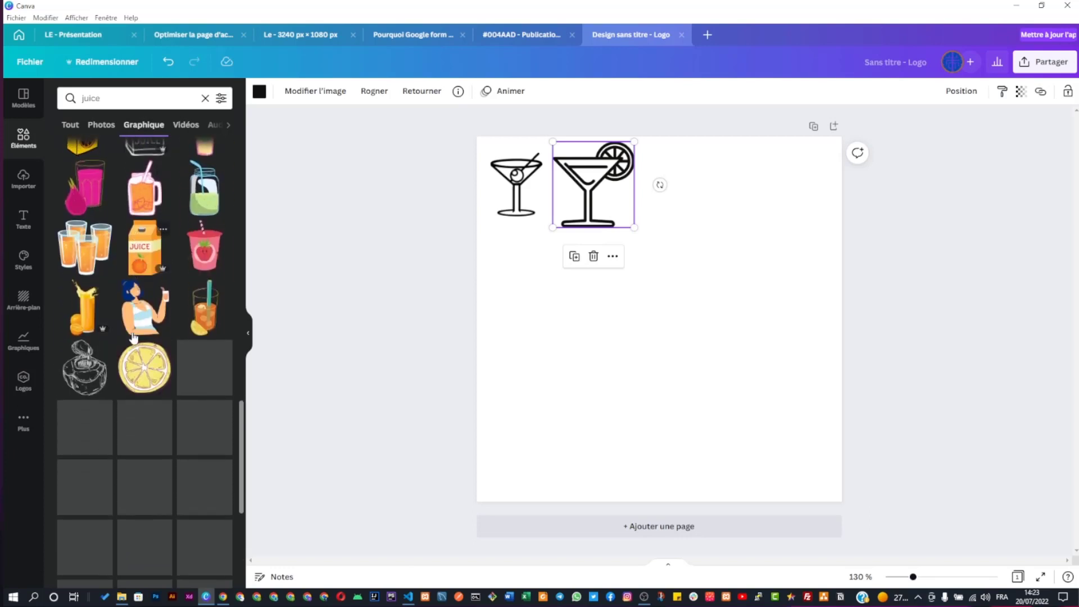
scroll(134, 337, down, 3)
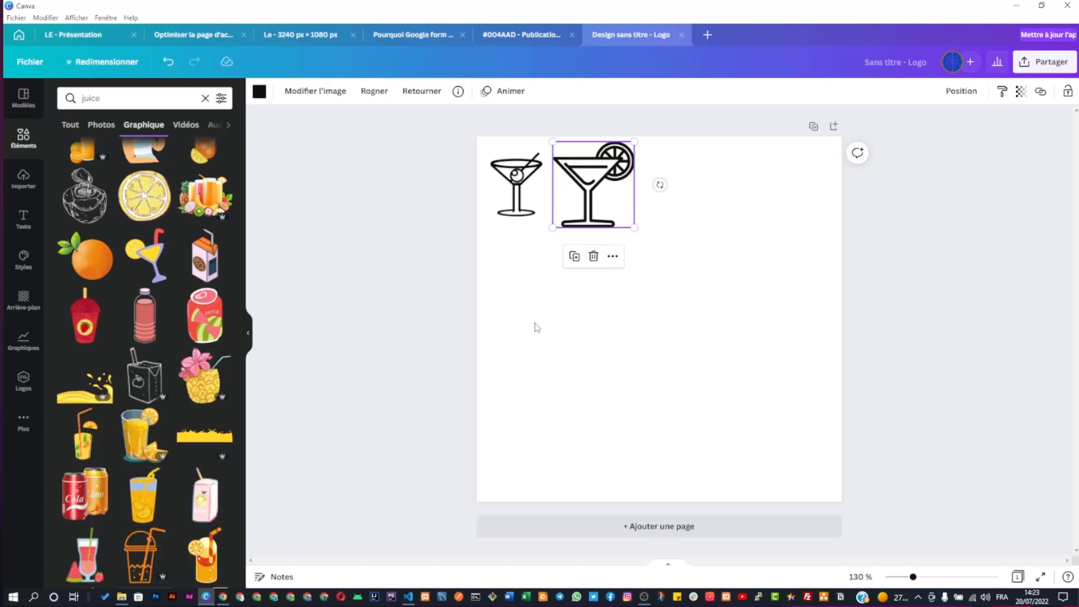
Search the graphics library for "hcicken", and replace that query with "kfc"
click(137, 96)
double_click(139, 100)
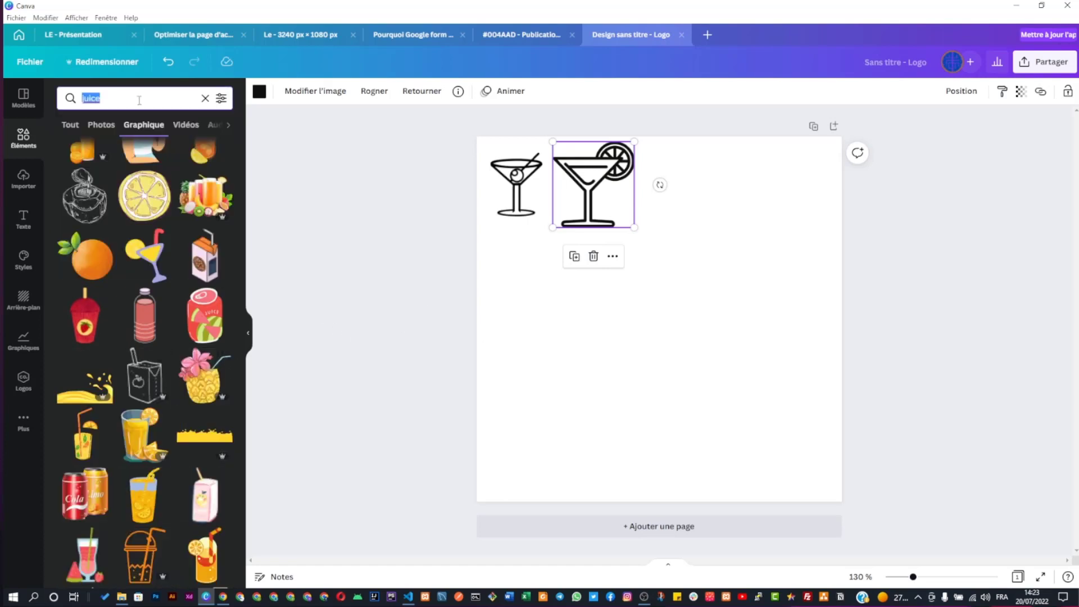
text(hcicken)
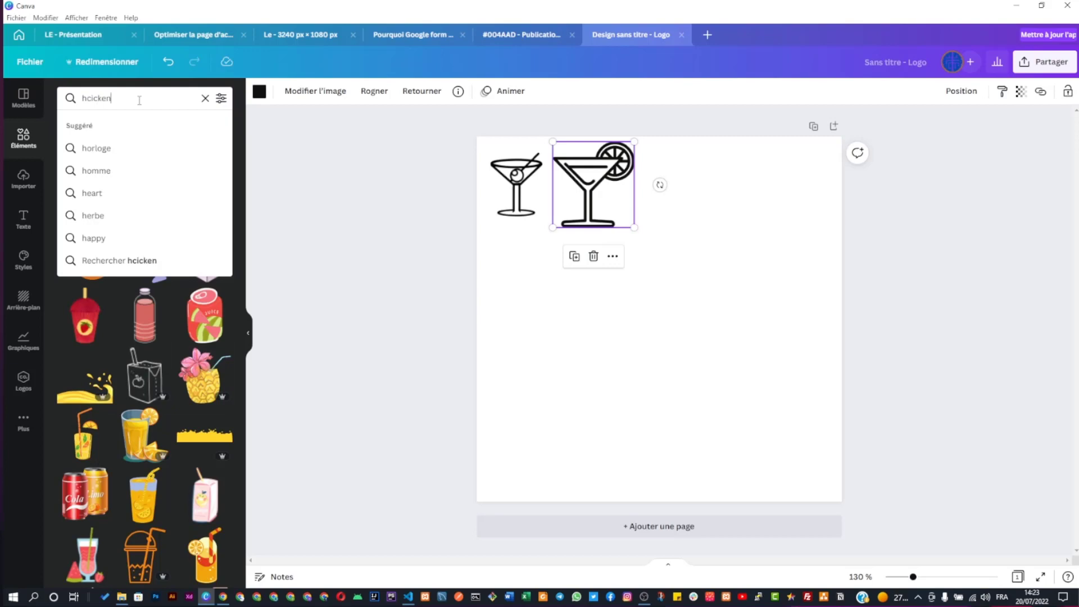
key(Return)
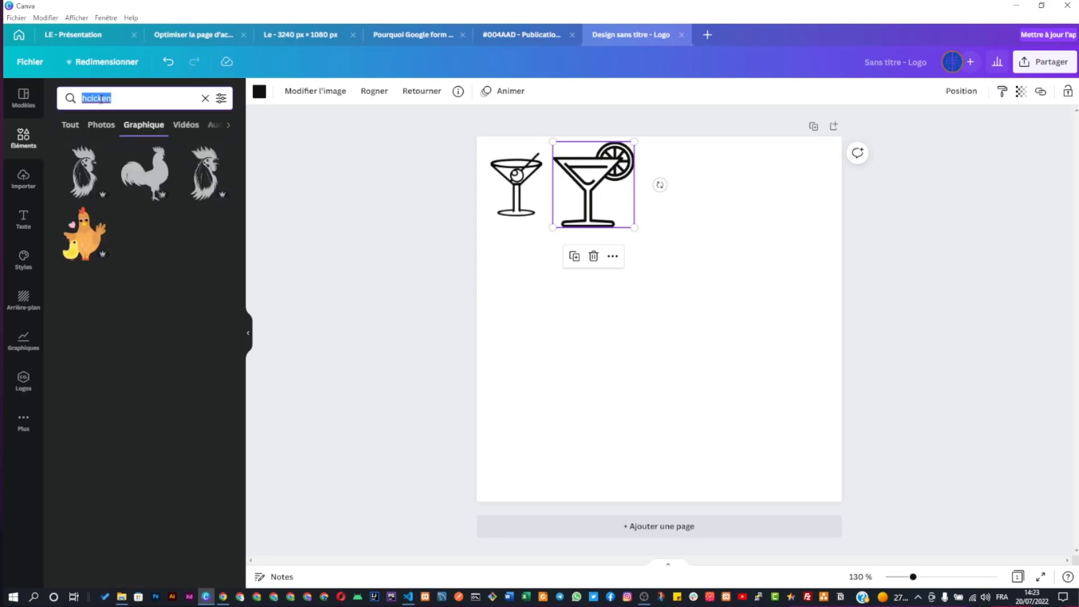
text(kfs)
text(c)
key(Return)
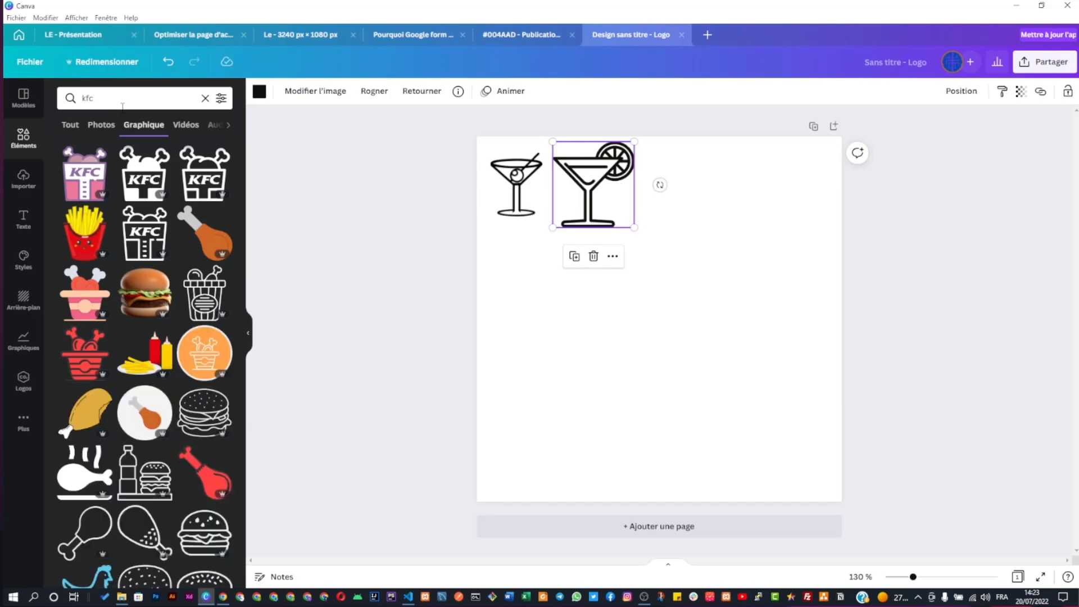
Search the graphics library for "fried chien" to look for fried chicken illustrations
click(112, 98)
text(fried)
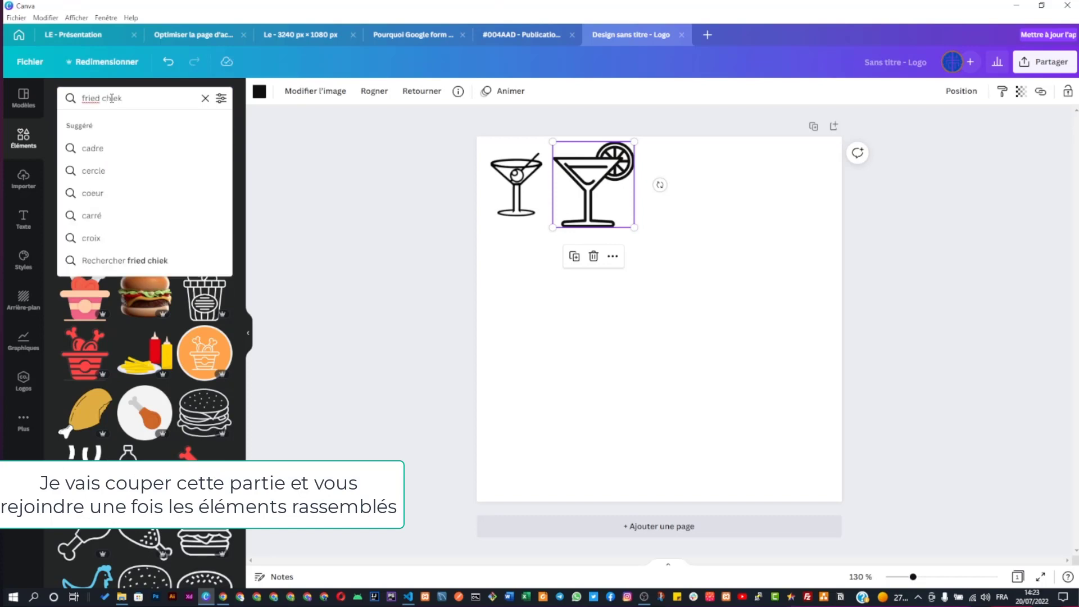
text( chien)
key(Return)
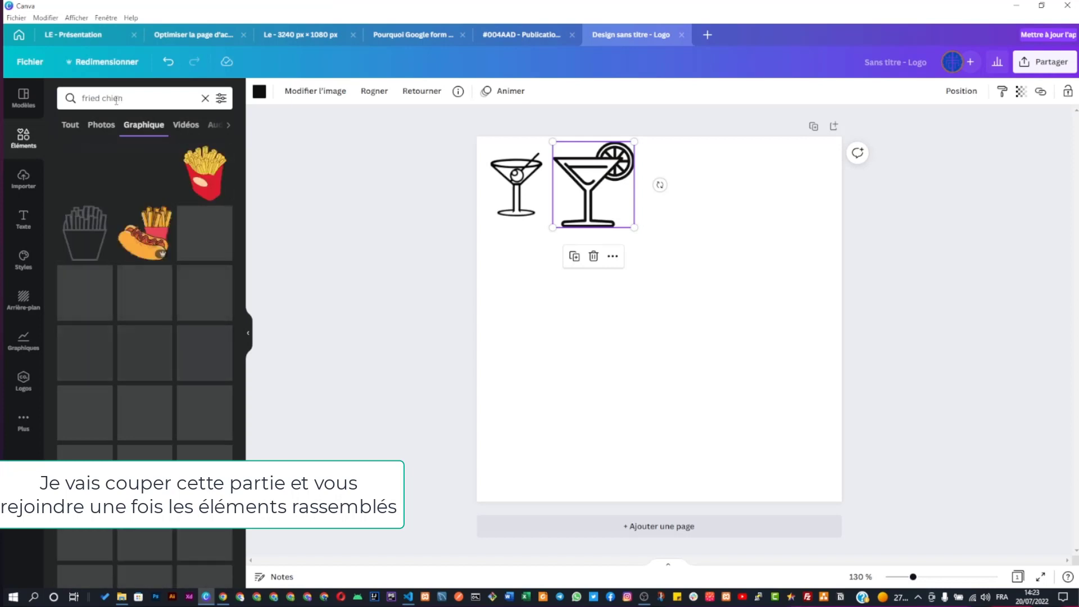
click(115, 100)
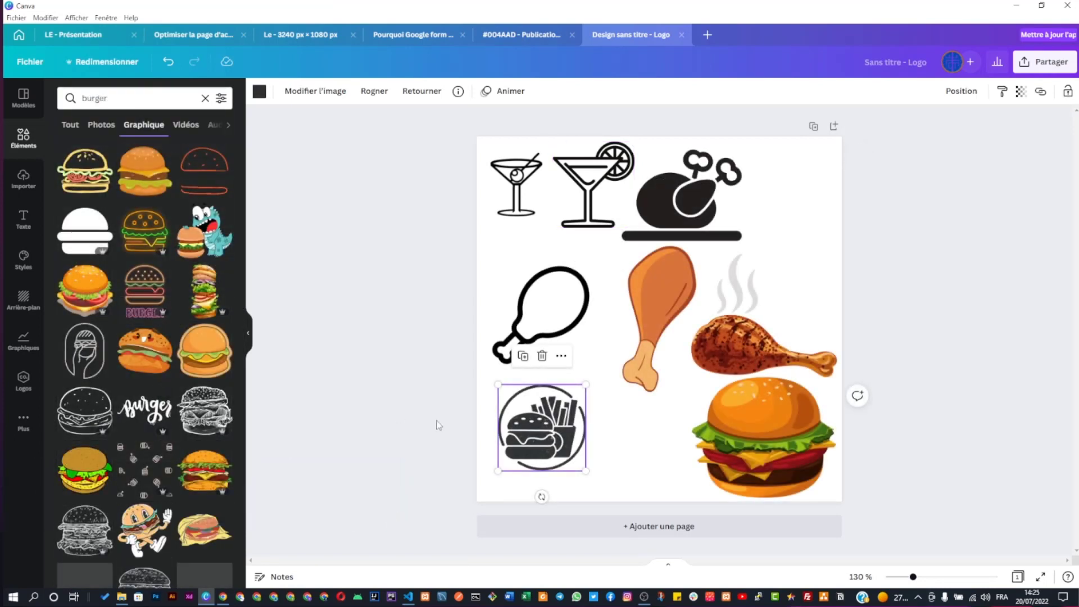
Try the handwritten "Burger" lettering beside the round burger-and-fries badge, and restore the previous arrangement
drag(550, 449, 638, 461)
click(159, 405)
drag(651, 324, 584, 408)
double_click(584, 409)
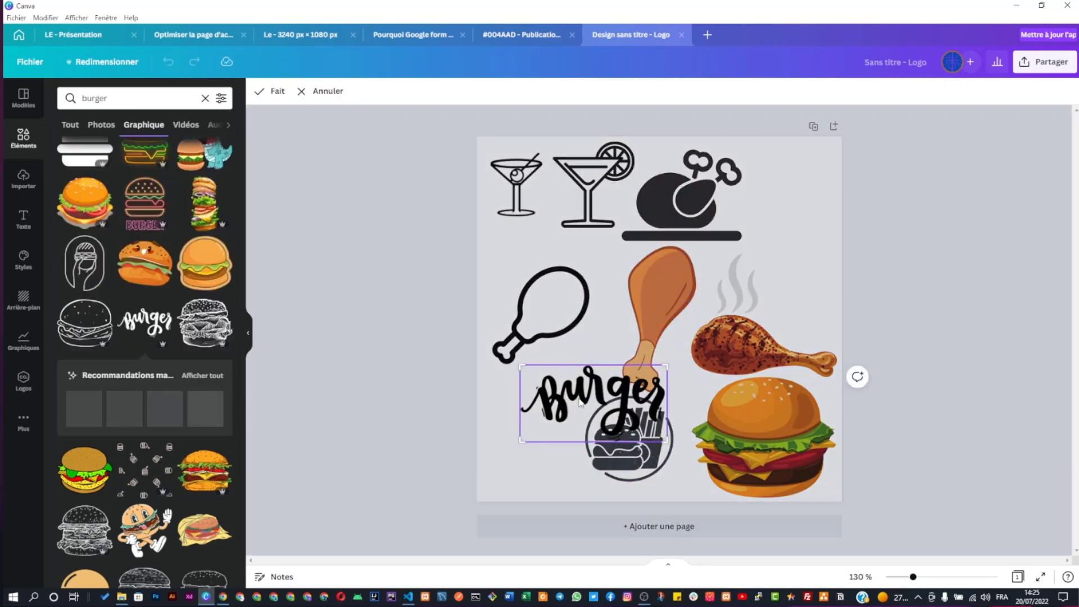
key(Escape)
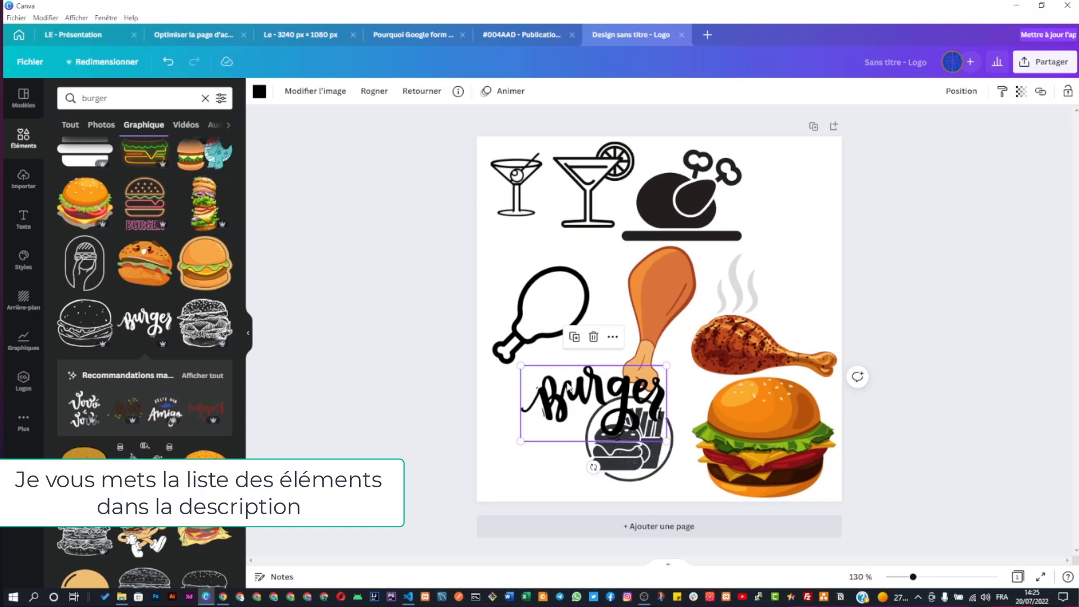
key(Delete)
click(628, 444)
drag(628, 444, 548, 434)
Add the red-orange garnished glass from a "cocktail" search to the page's upper-right corner, and shift both coloured drumsticks left to make room
scroll(54, 348, down, 10)
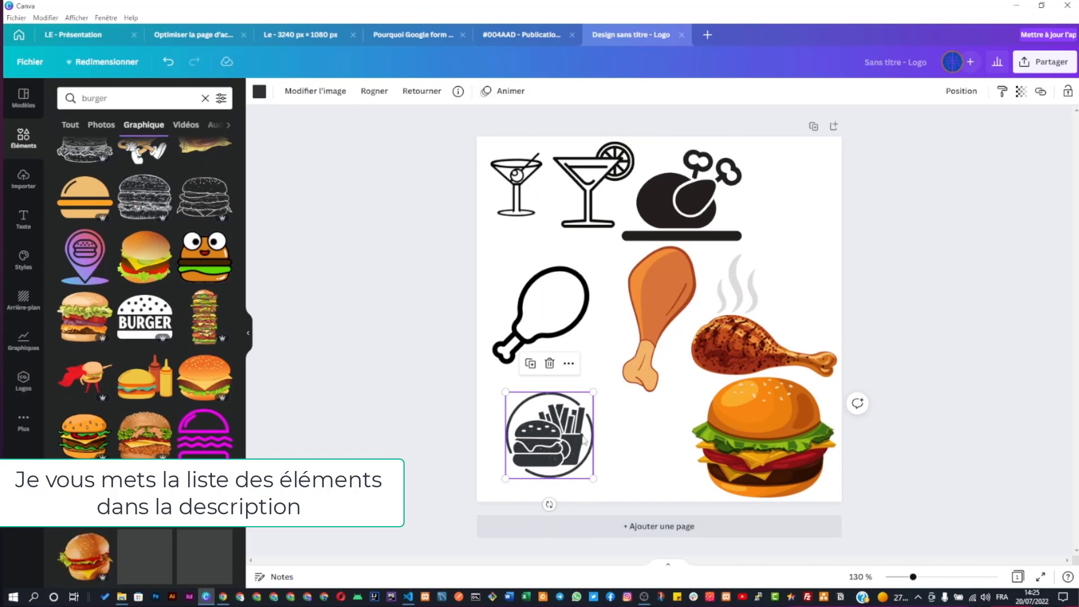
text(cocktail)
key(Return)
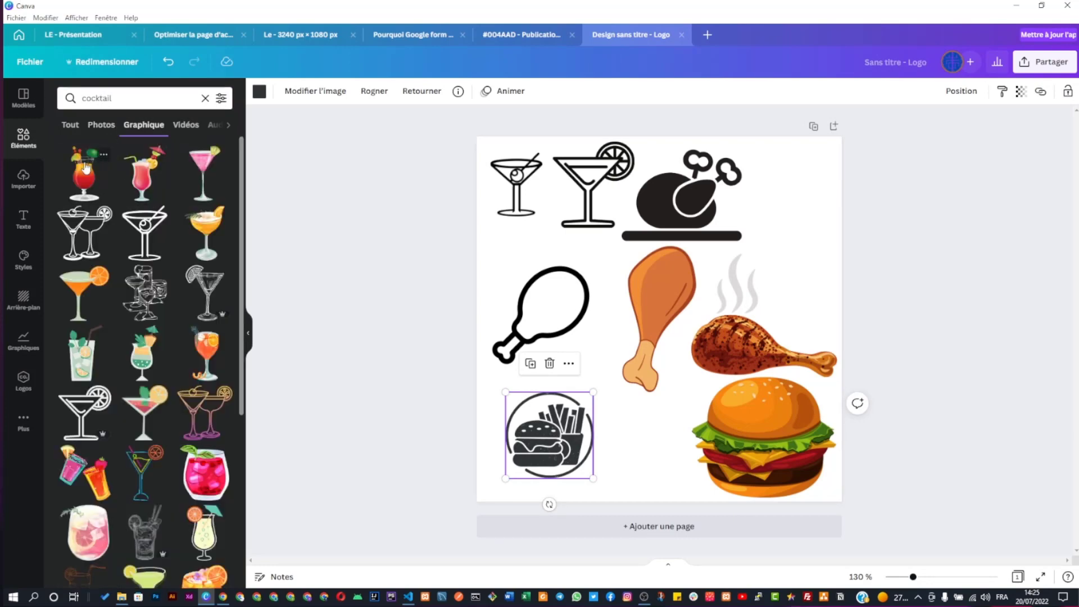
drag(85, 173, 808, 232)
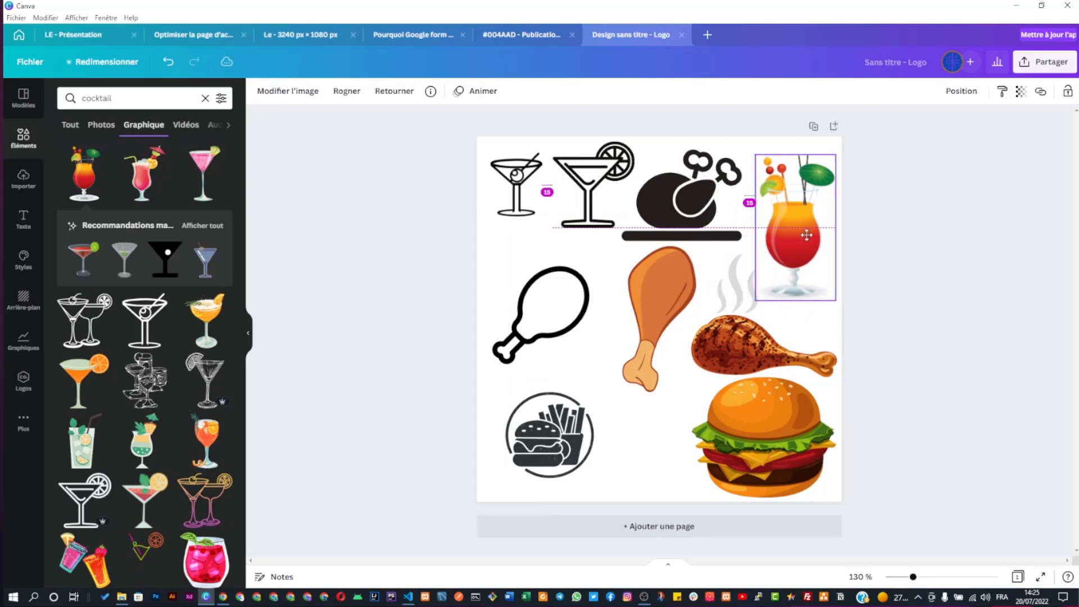
drag(639, 292, 621, 292)
drag(750, 341, 718, 341)
Add a blank second page below the moodboard for building the logo
scroll(641, 393, down, 2)
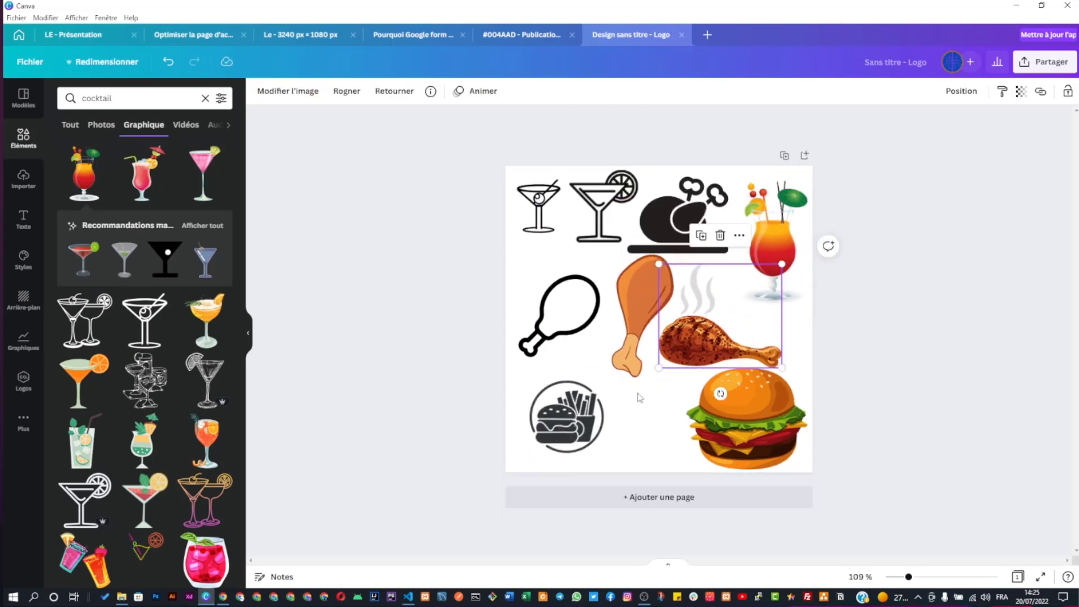
click(607, 506)
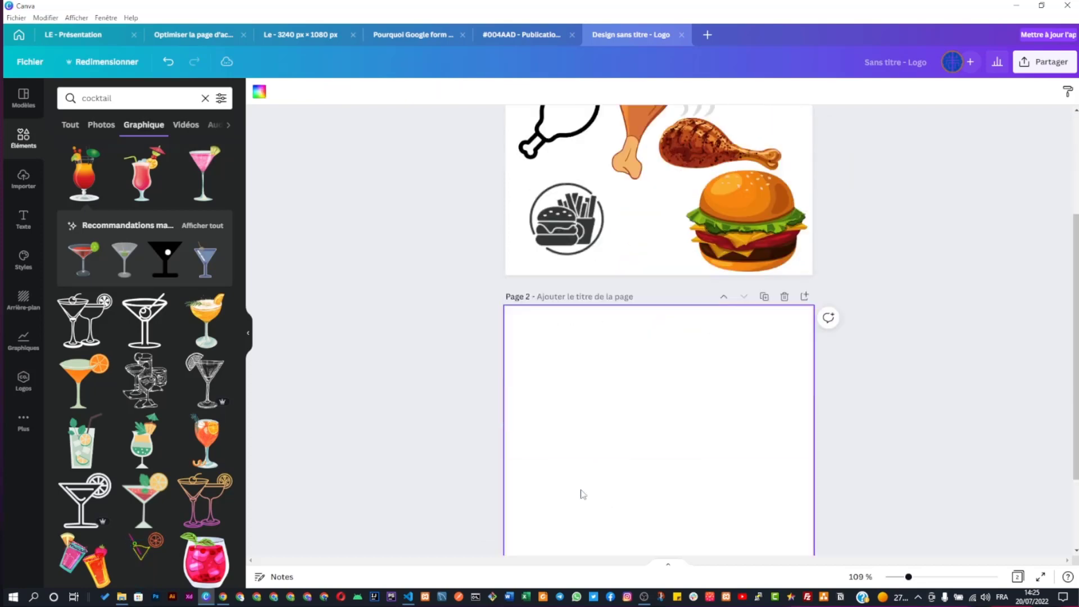
scroll(634, 315, up, 2)
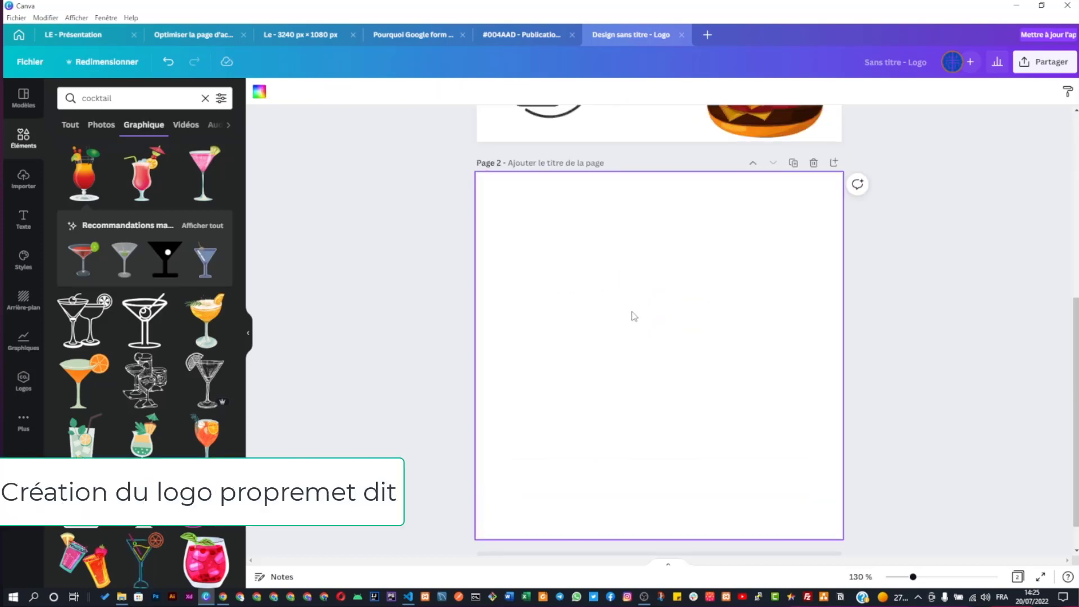
scroll(625, 304, up, 5)
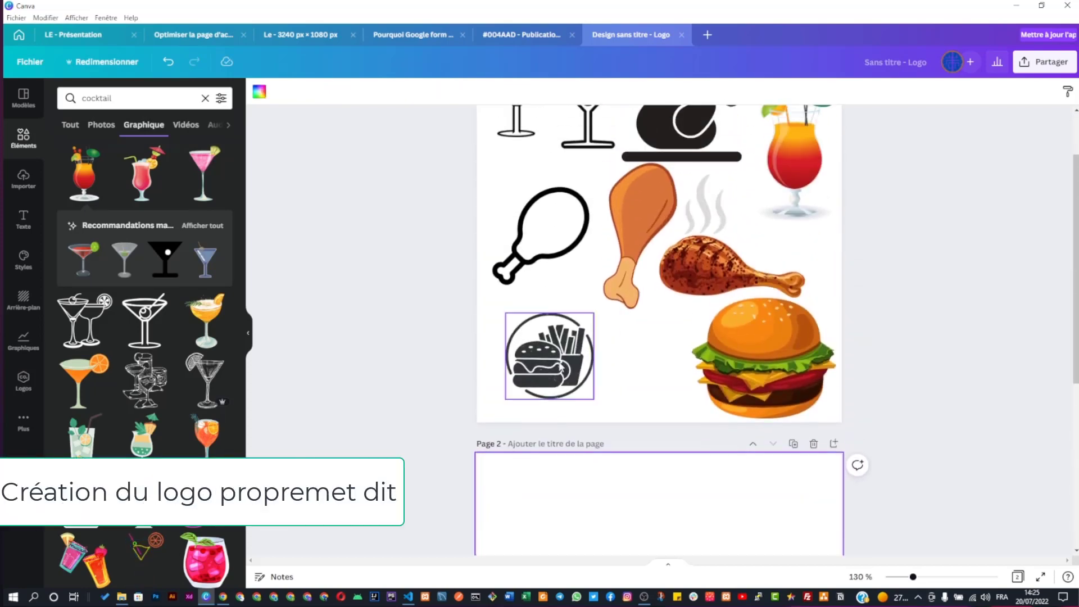
Search the graphics library for "losange", and look through the diamond shapes
click(151, 91)
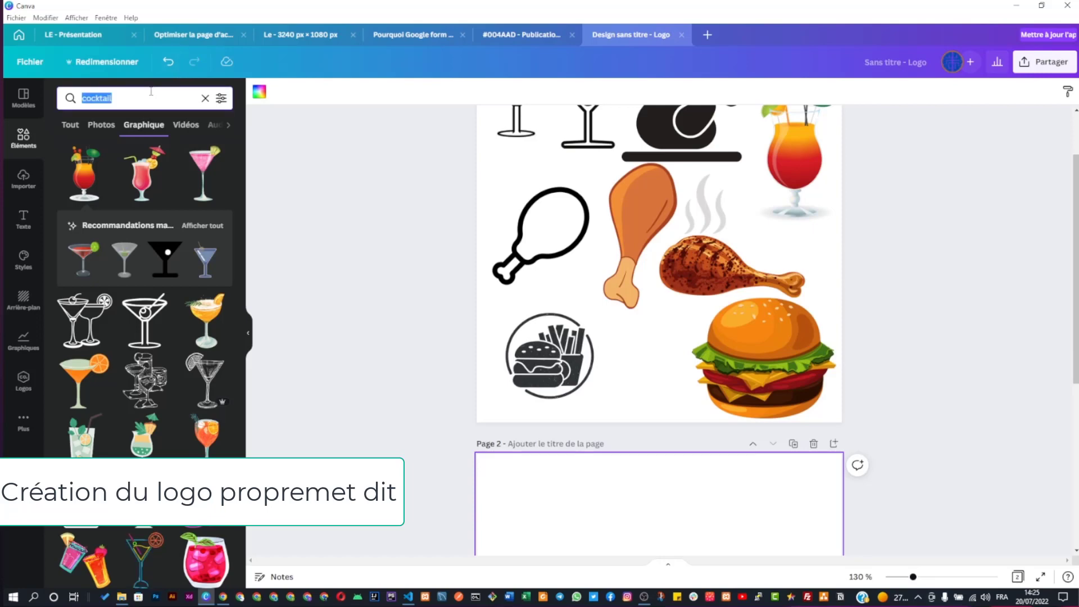
text(losange)
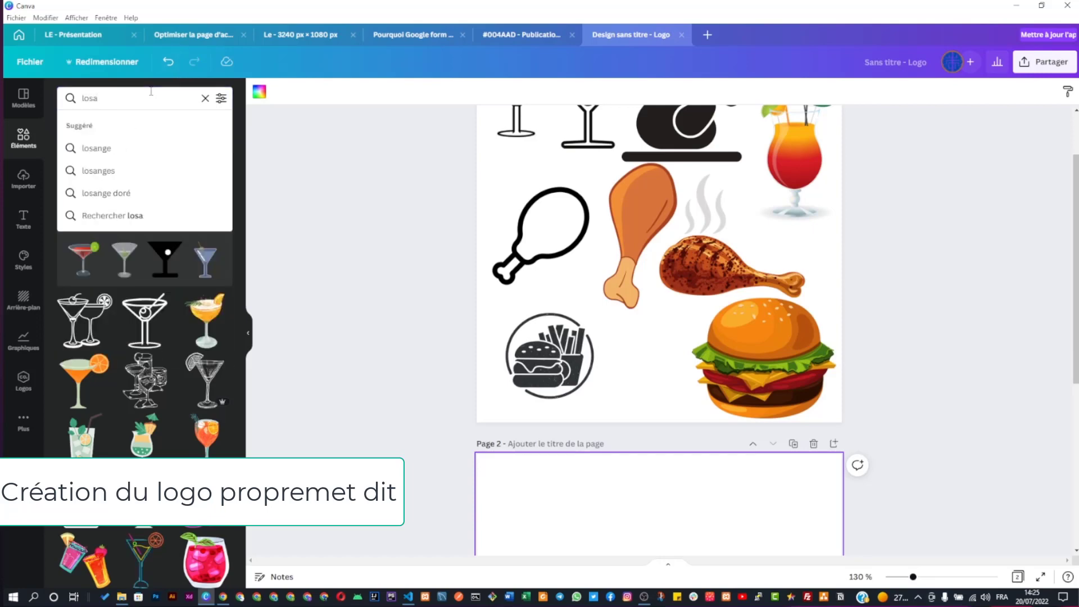
key(Return)
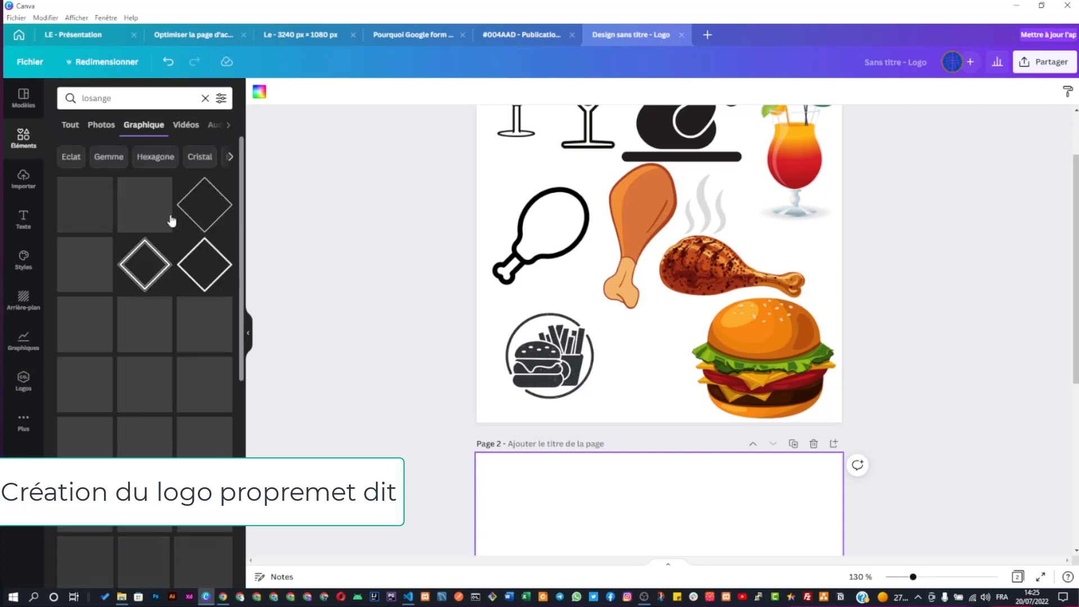
scroll(137, 320, down, 6)
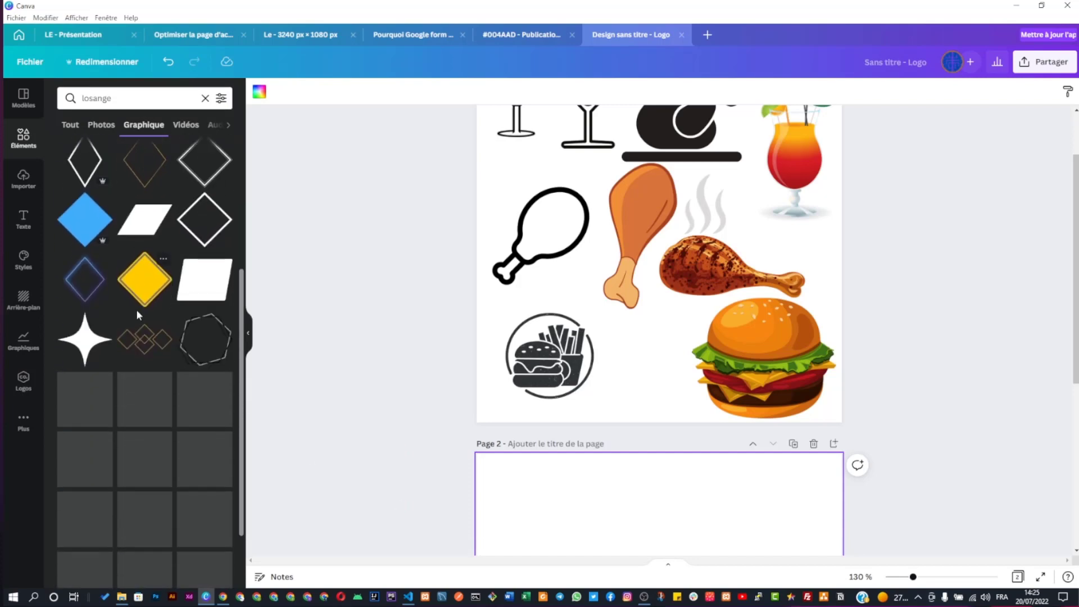
scroll(138, 316, down, 5)
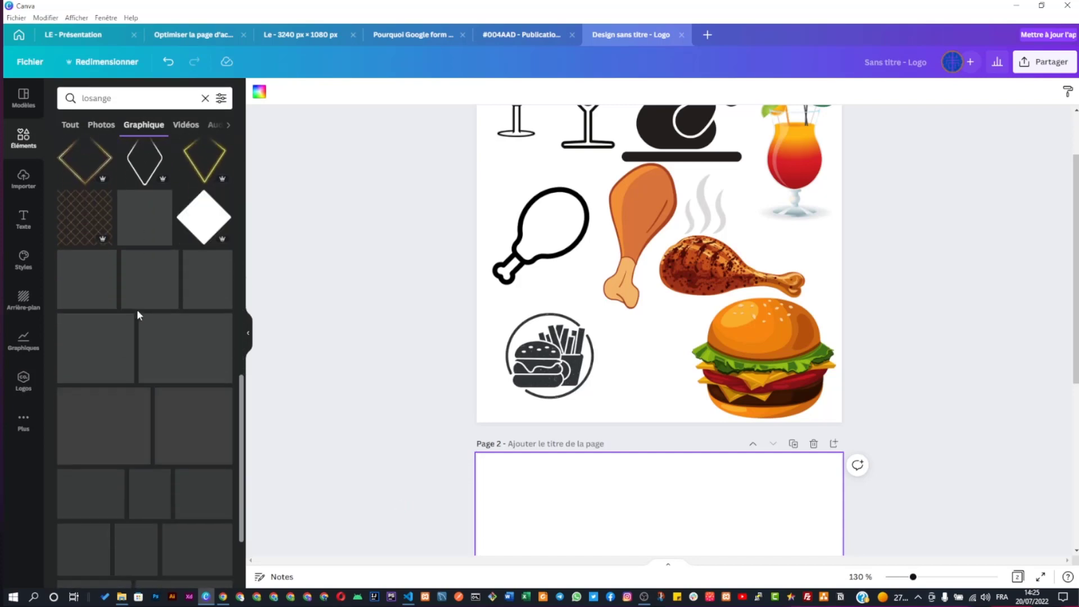
scroll(137, 312, down, 5)
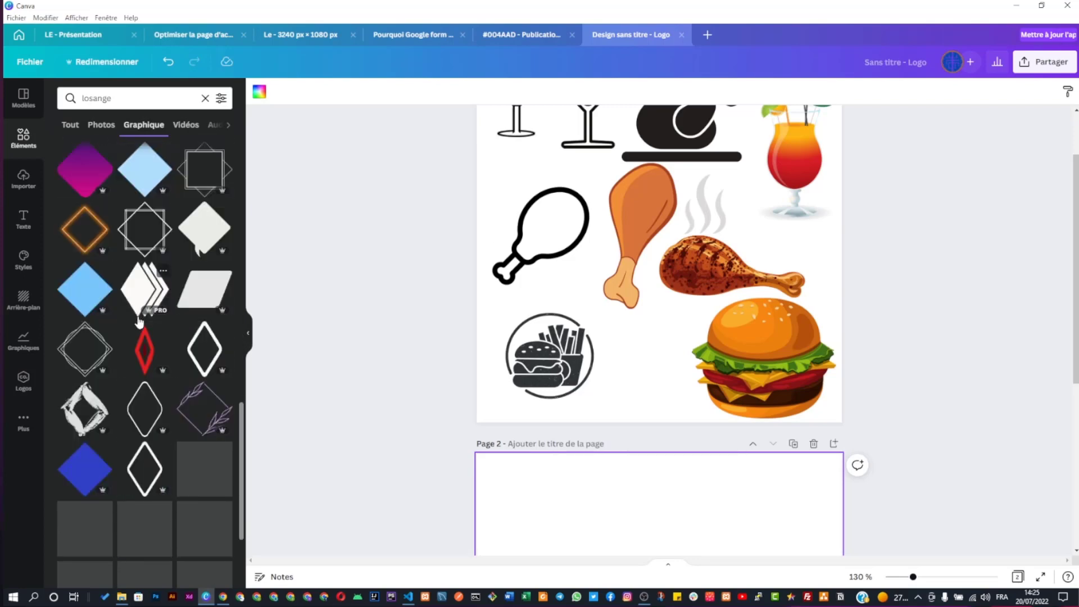
Change the search to "skewd losange", and examine the graphics for a diamond shape suited to the logo
click(82, 98)
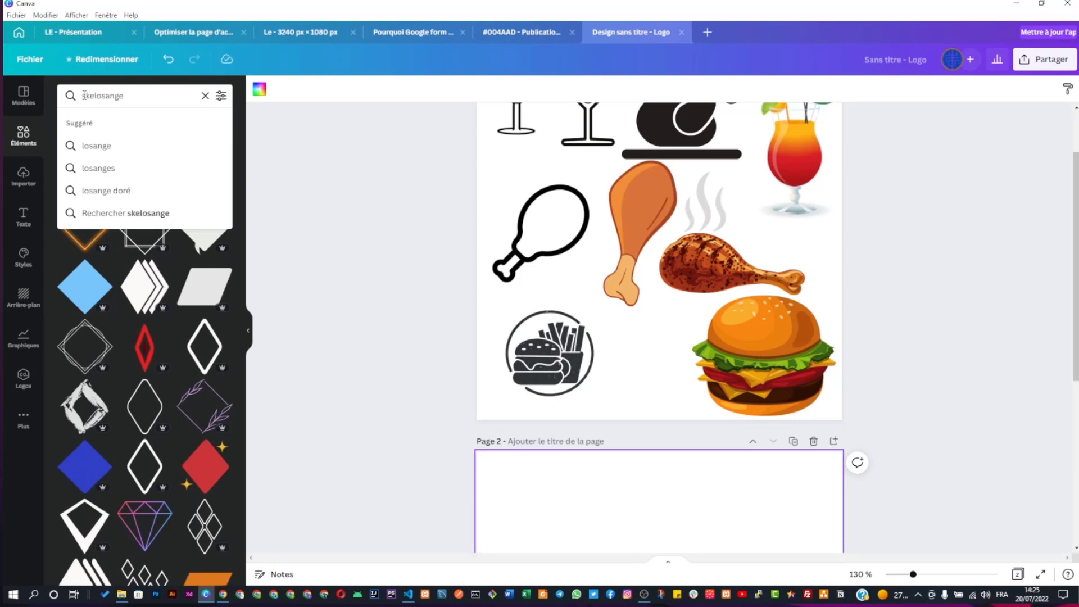
text(skewd)
key(Return)
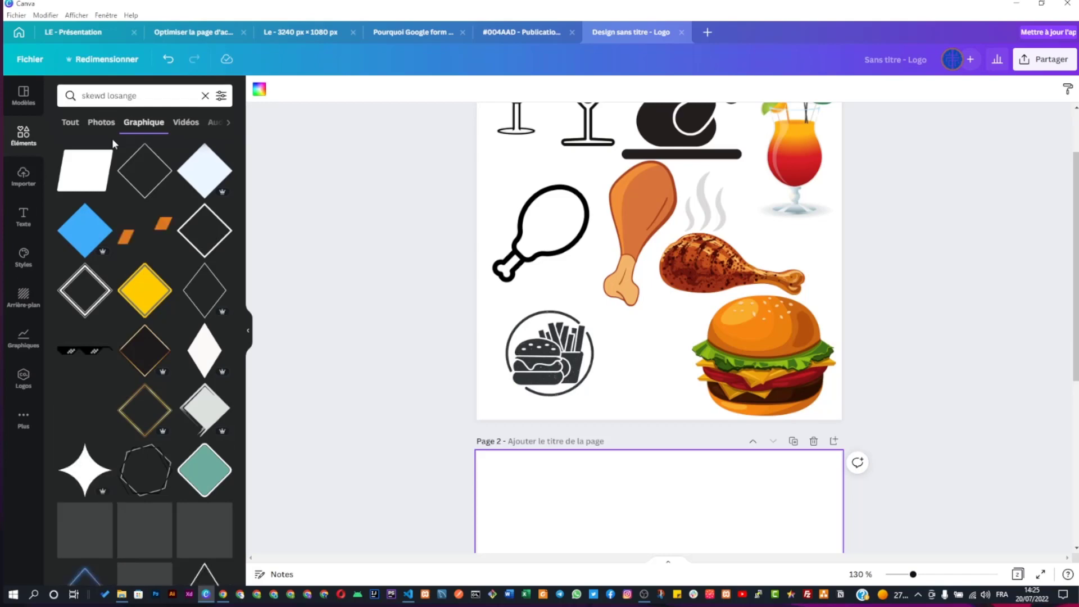
scroll(128, 292, down, 3)
scroll(129, 300, down, 1)
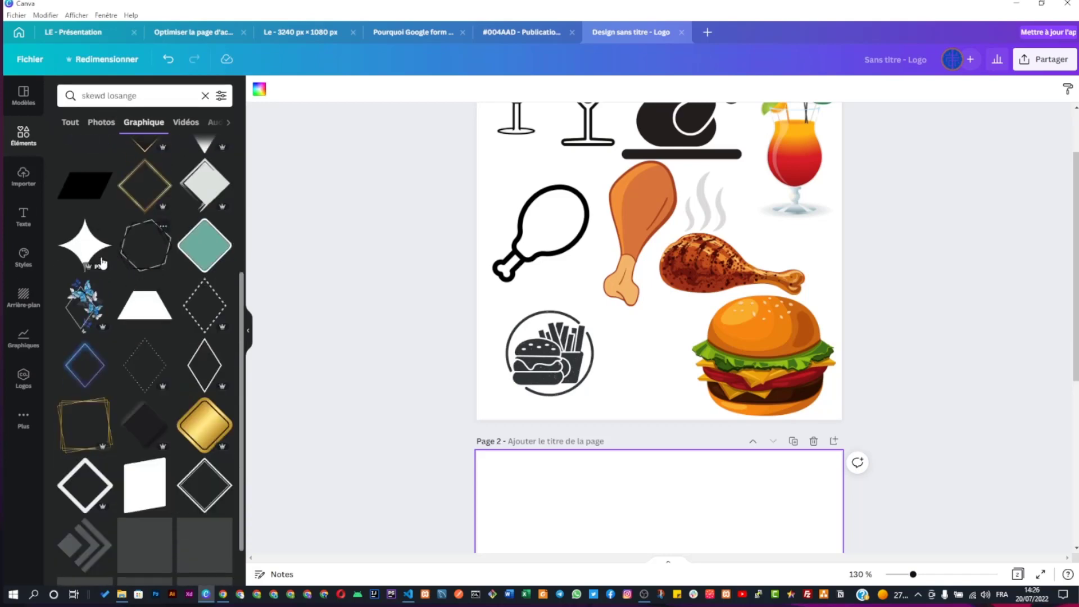
scroll(121, 286, down, 3)
scroll(122, 283, down, 4)
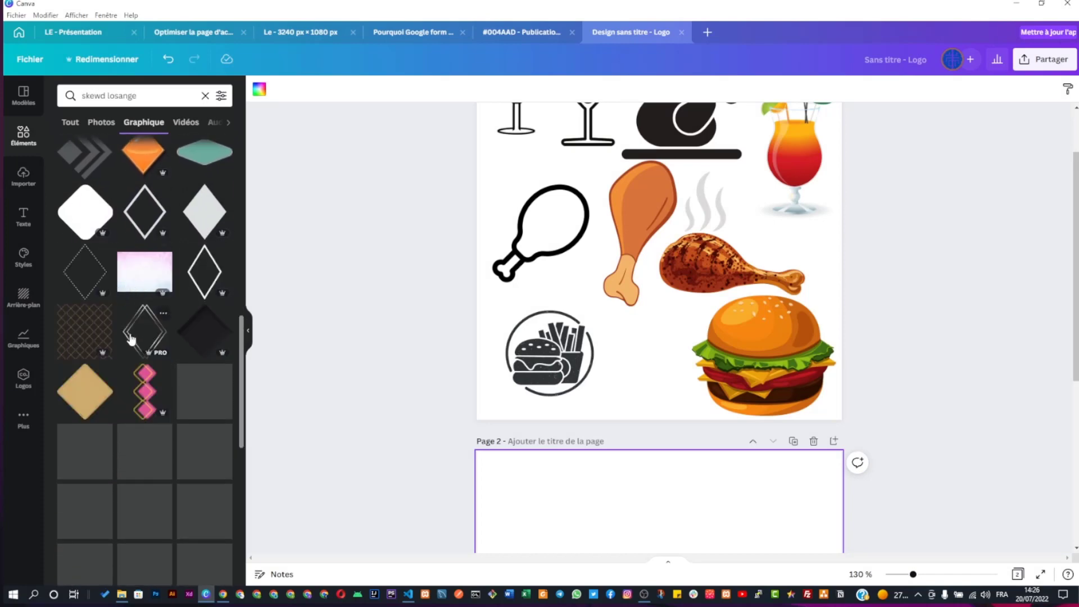
scroll(128, 337, down, 3)
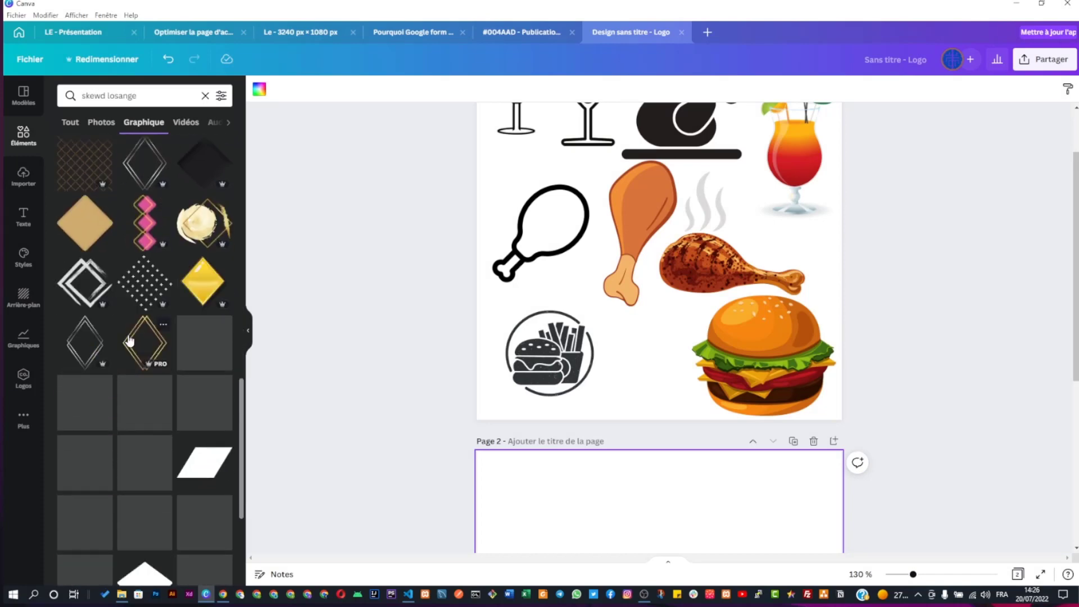
scroll(128, 342, down, 3)
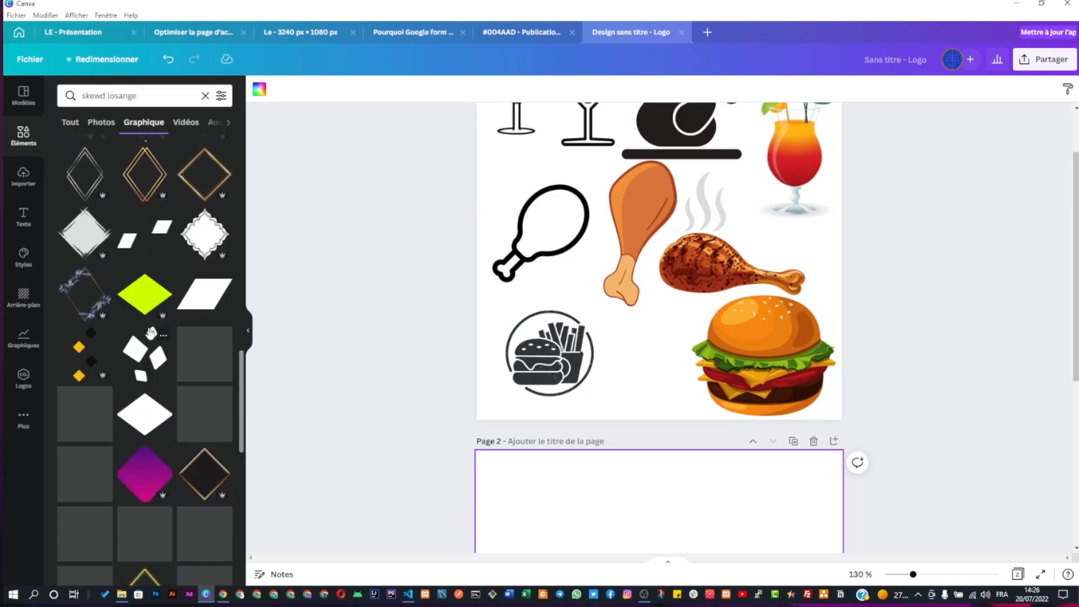
scroll(187, 344, down, 3)
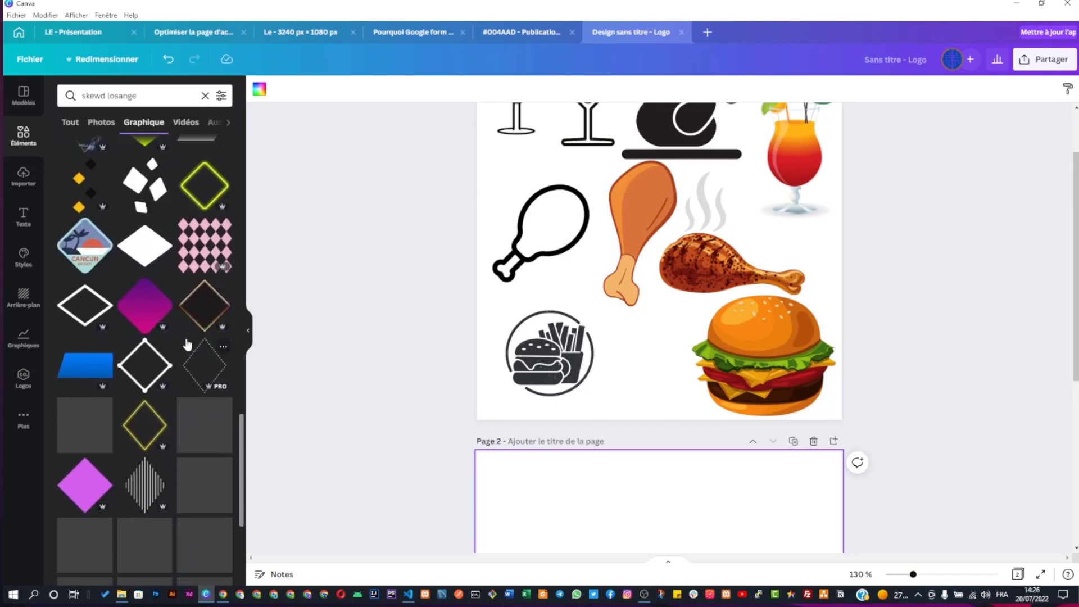
scroll(187, 344, down, 5)
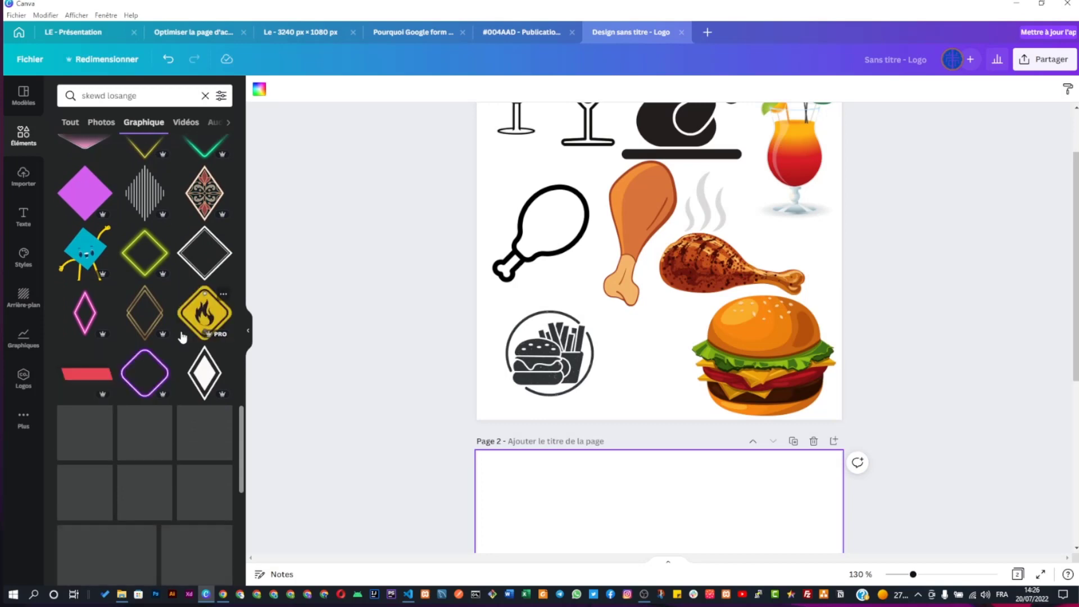
scroll(182, 336, down, 3)
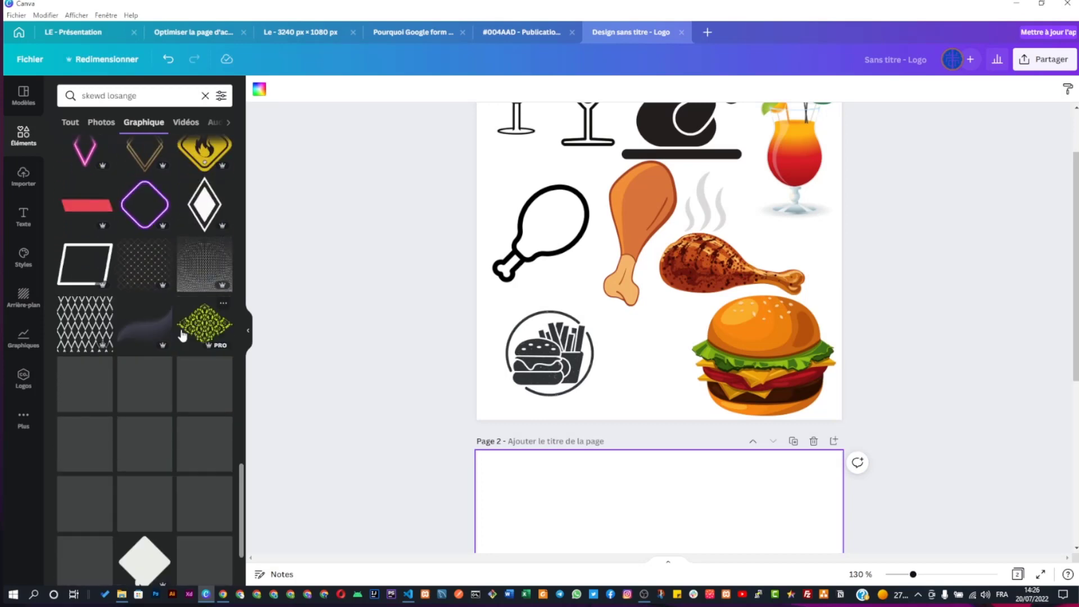
scroll(181, 332, down, 2)
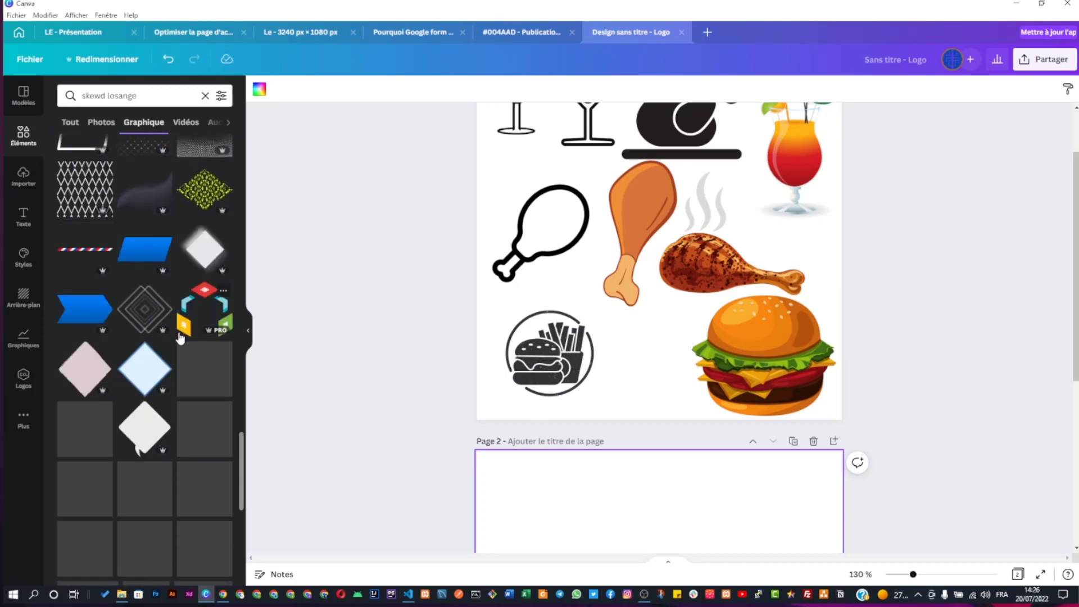
scroll(161, 329, down, 3)
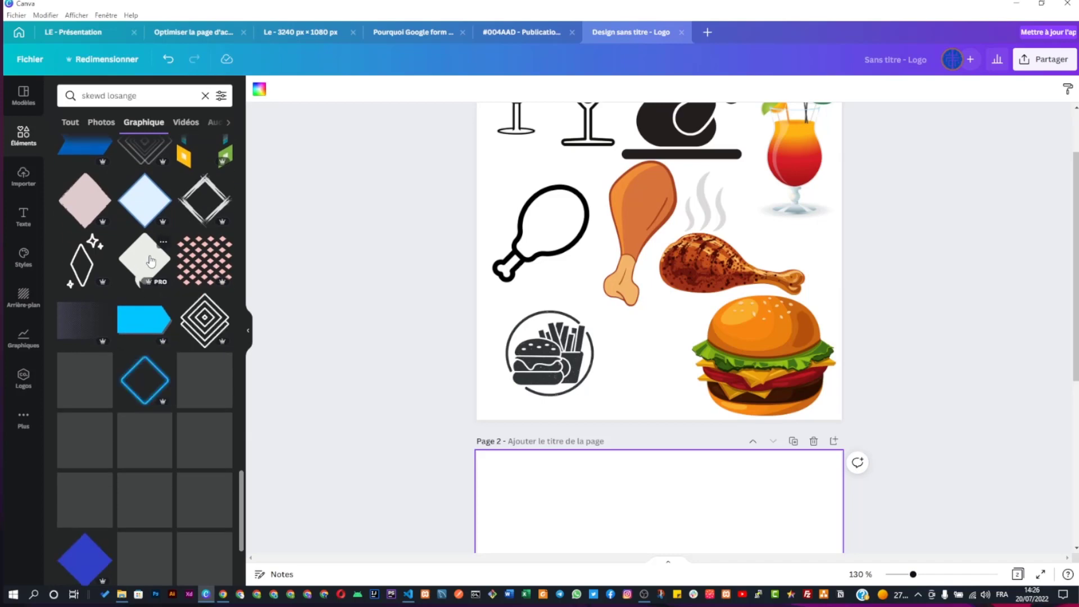
Add the pale-blue filled diamond from the beginning of the "skewd losange" results to page 2
scroll(141, 262, up, 10)
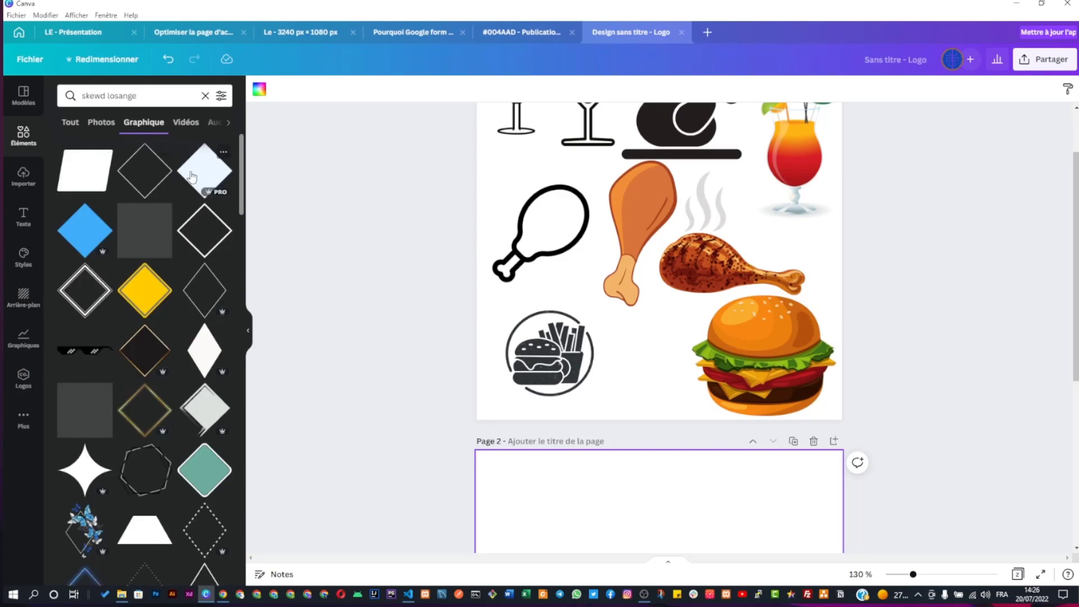
click(194, 178)
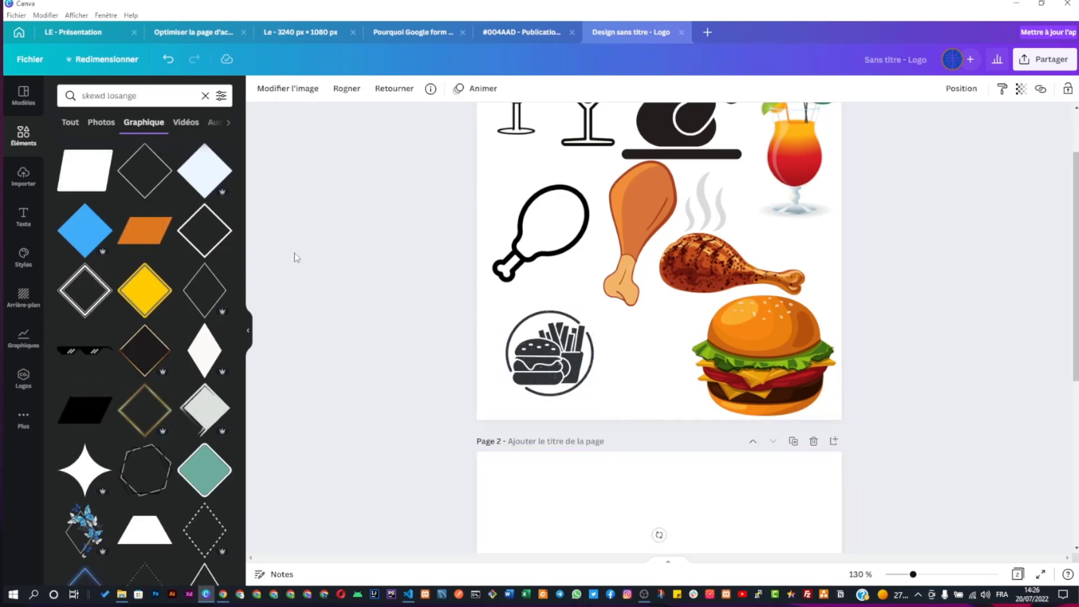
Enlarge the pale-blue diamond on page 2 to about 382 by 382, and centre it horizontally in the page's upper-middle area
scroll(662, 334, up, 2)
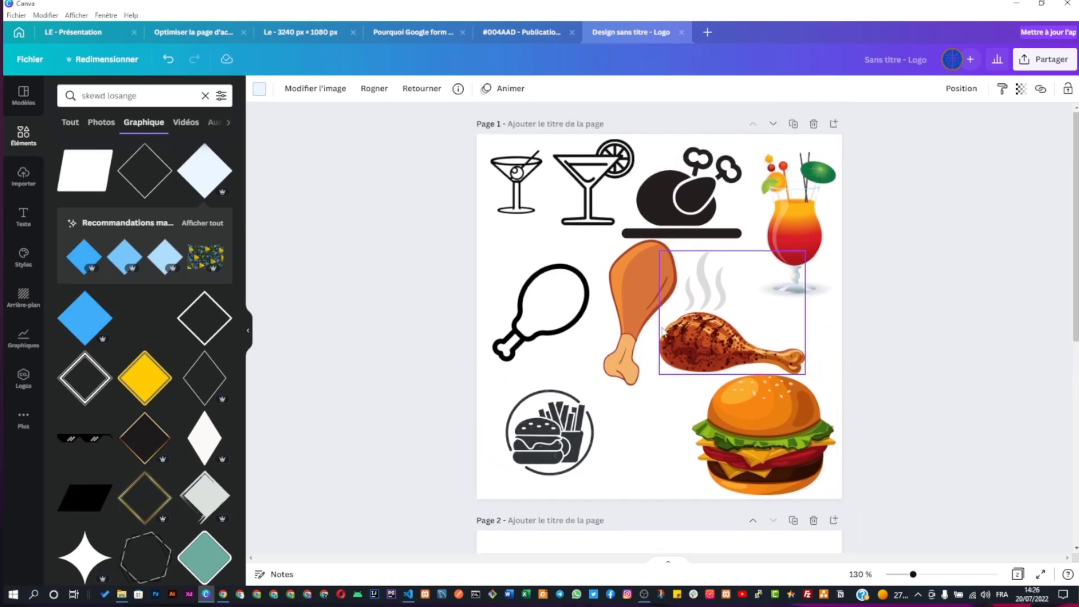
scroll(663, 331, down, 1)
scroll(570, 392, down, 5)
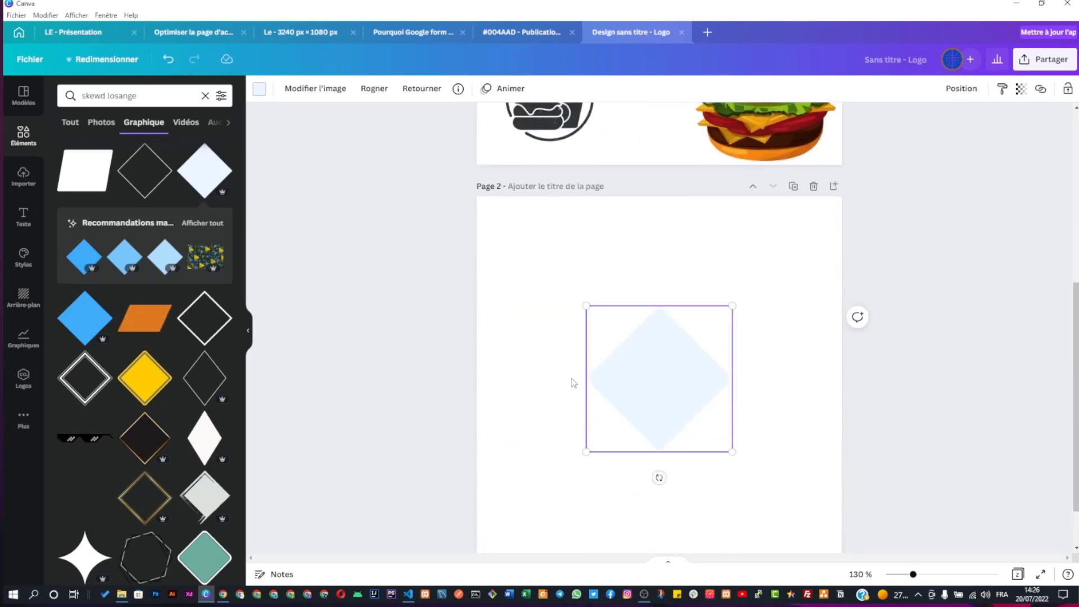
scroll(624, 421, up, 1)
drag(586, 359, 520, 293)
drag(742, 512, 807, 579)
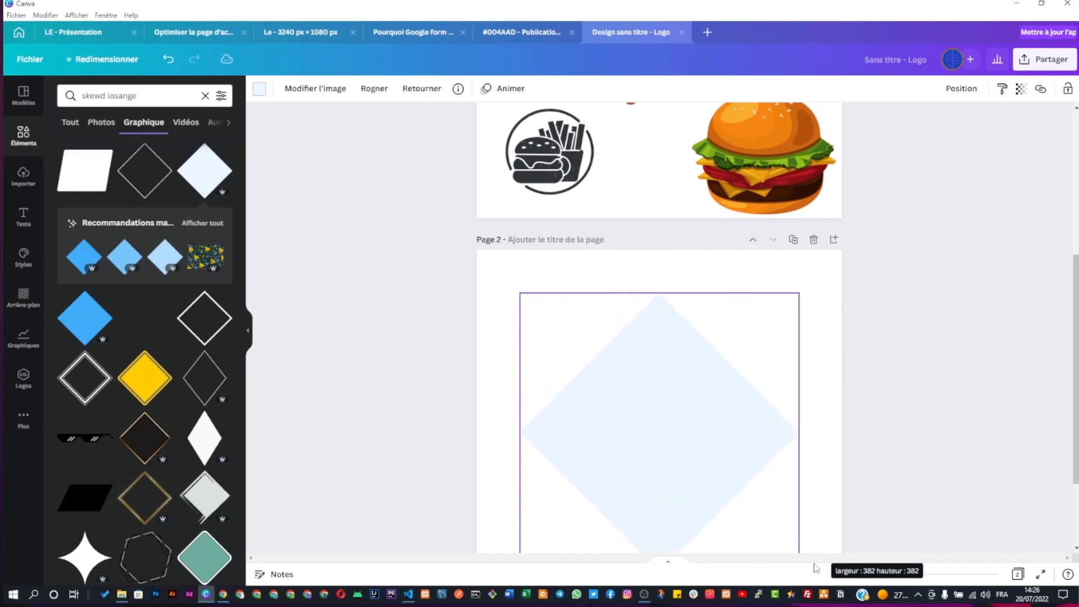
drag(705, 451, 695, 422)
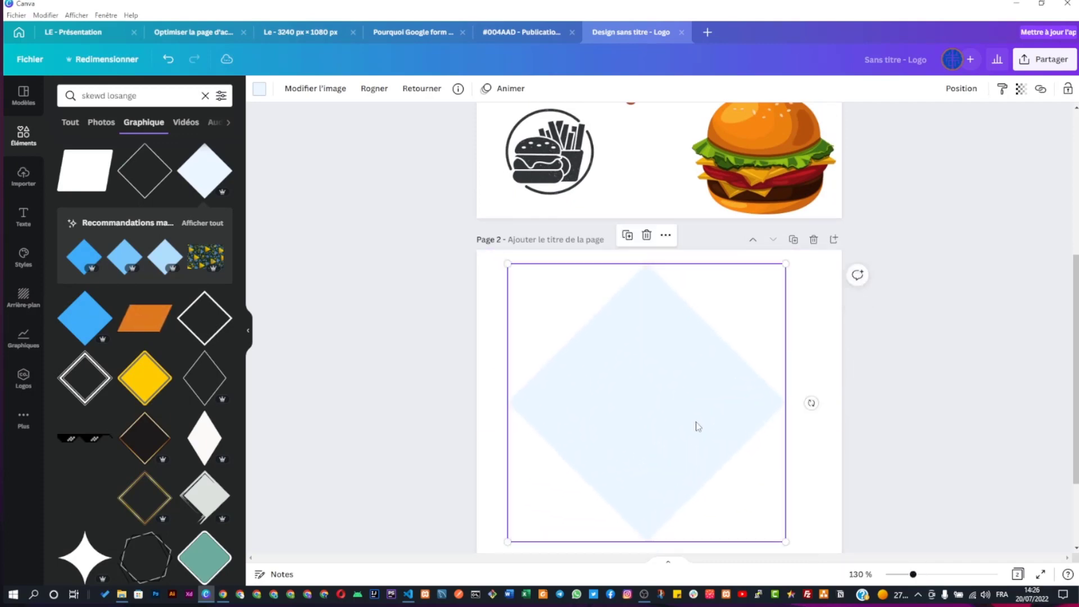
scroll(695, 422, down, 2)
drag(670, 367, 684, 390)
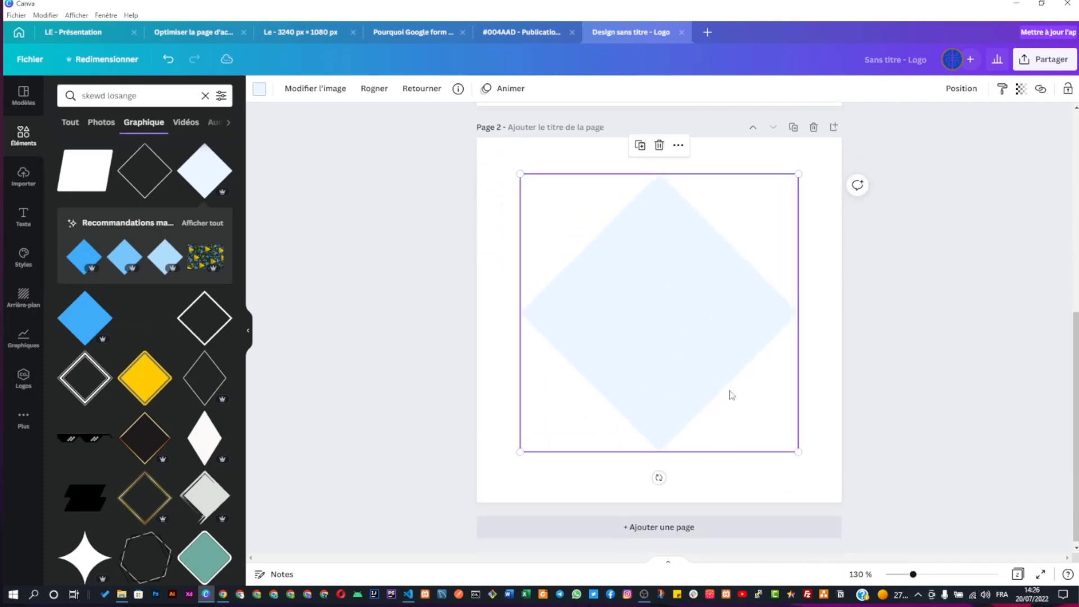
Enlarge the diamond further from opposite corners until it nearly fills page 2, keeping it close to the page's centre
drag(520, 173, 488, 142)
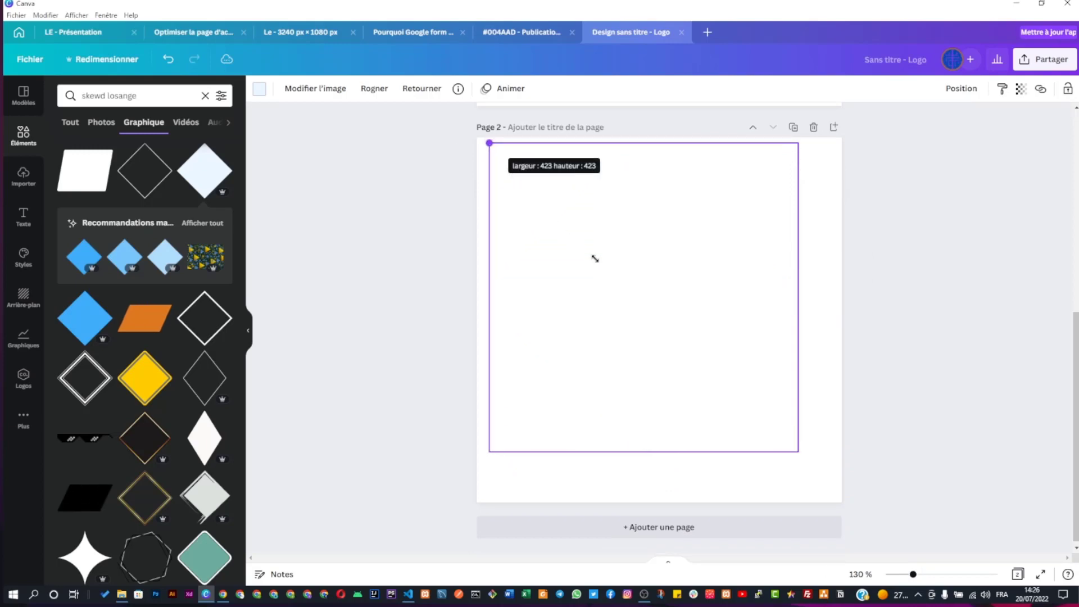
drag(796, 450, 826, 484)
drag(659, 283, 667, 290)
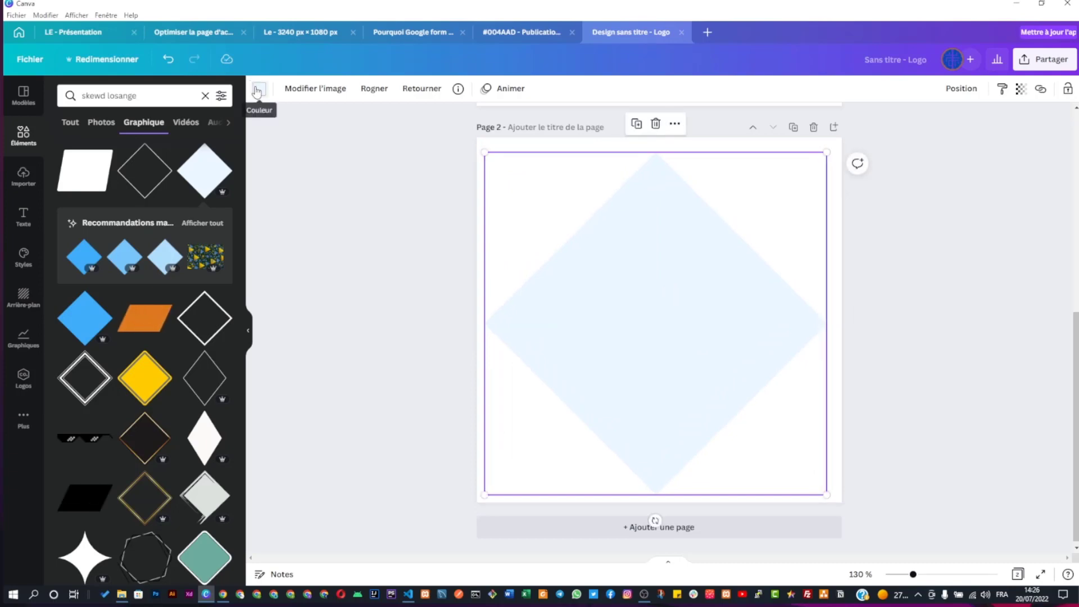
Recolour the diamond with the custom coral-orange colour #FF784D
scroll(440, 233, up, 5)
scroll(457, 234, down, 3)
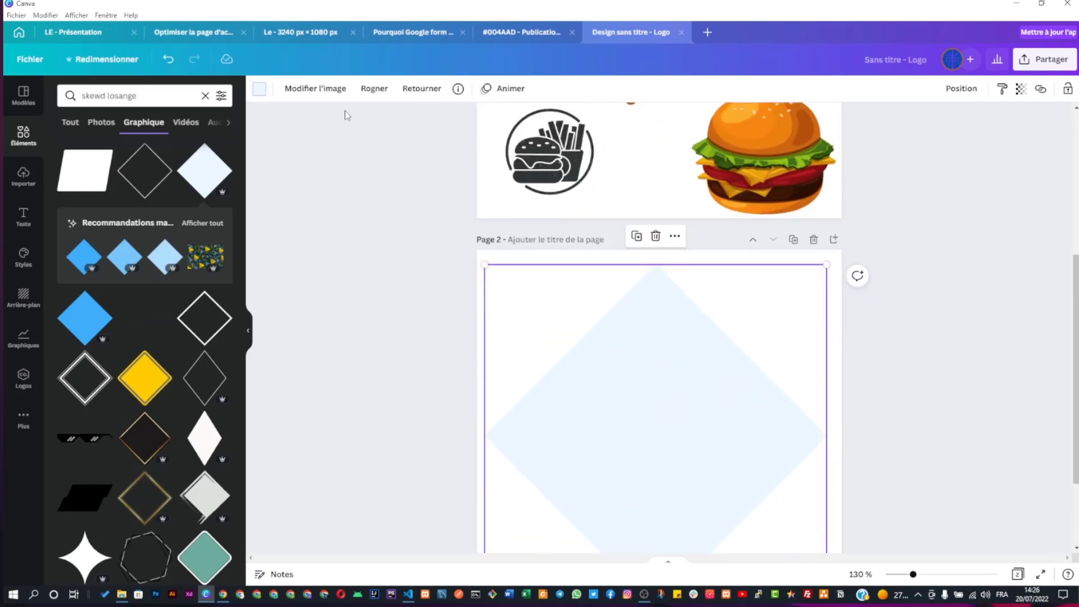
click(260, 91)
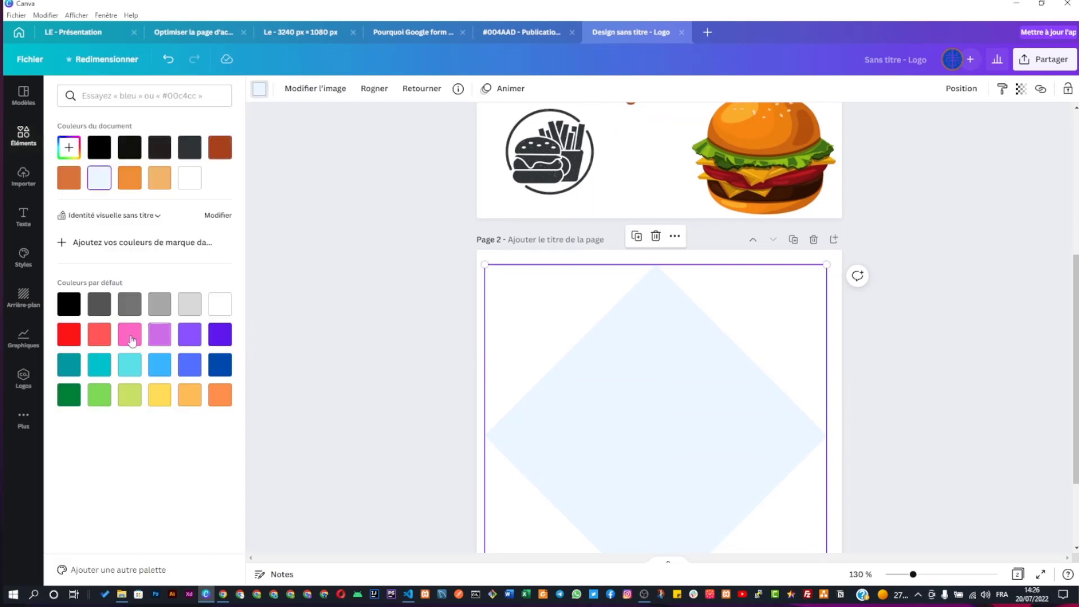
click(69, 336)
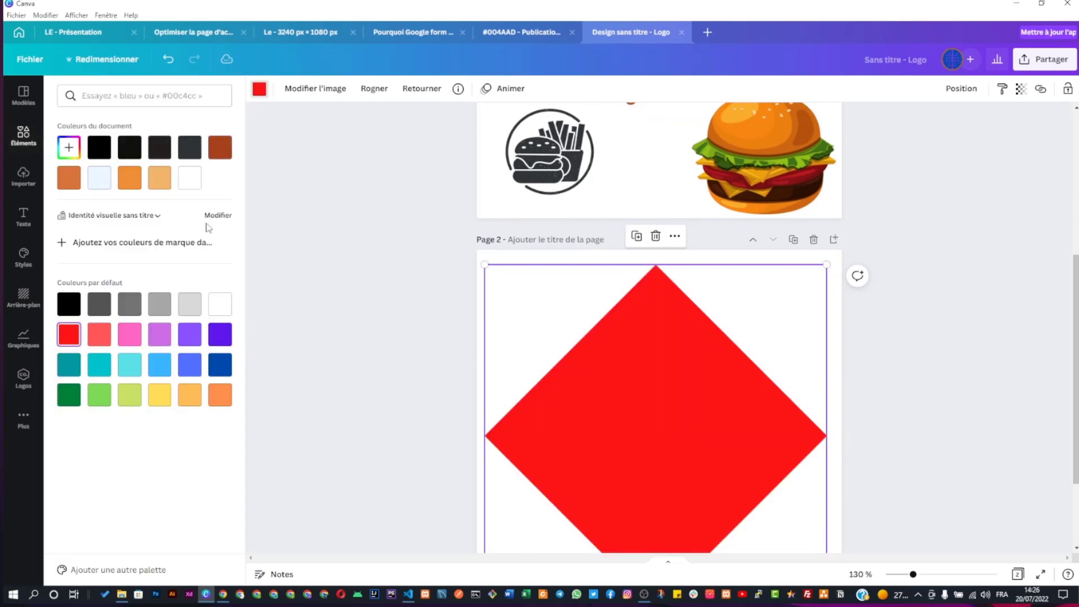
click(68, 150)
click(134, 183)
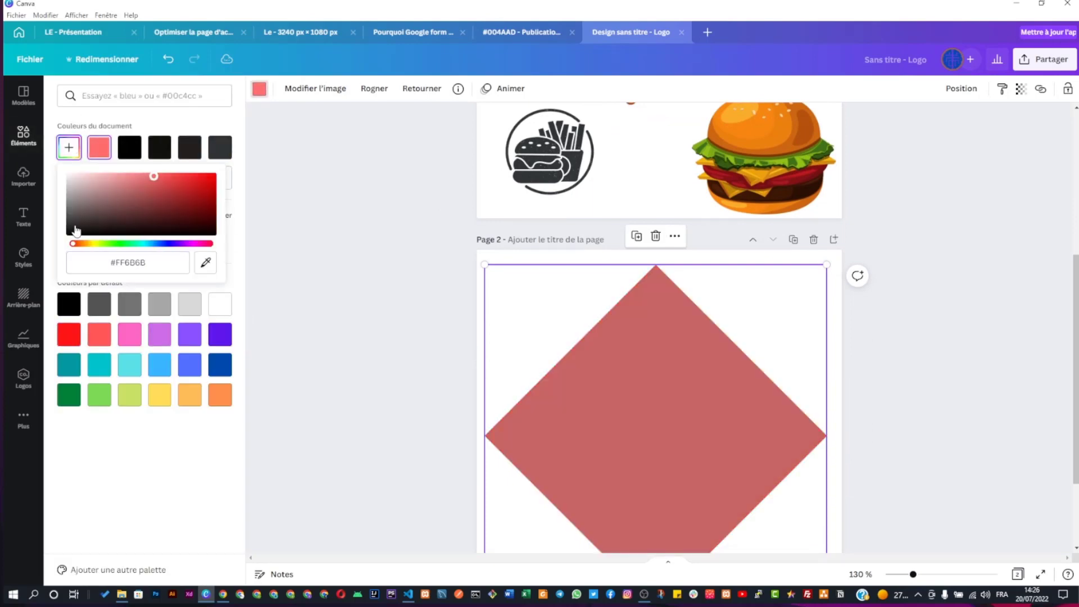
click(79, 245)
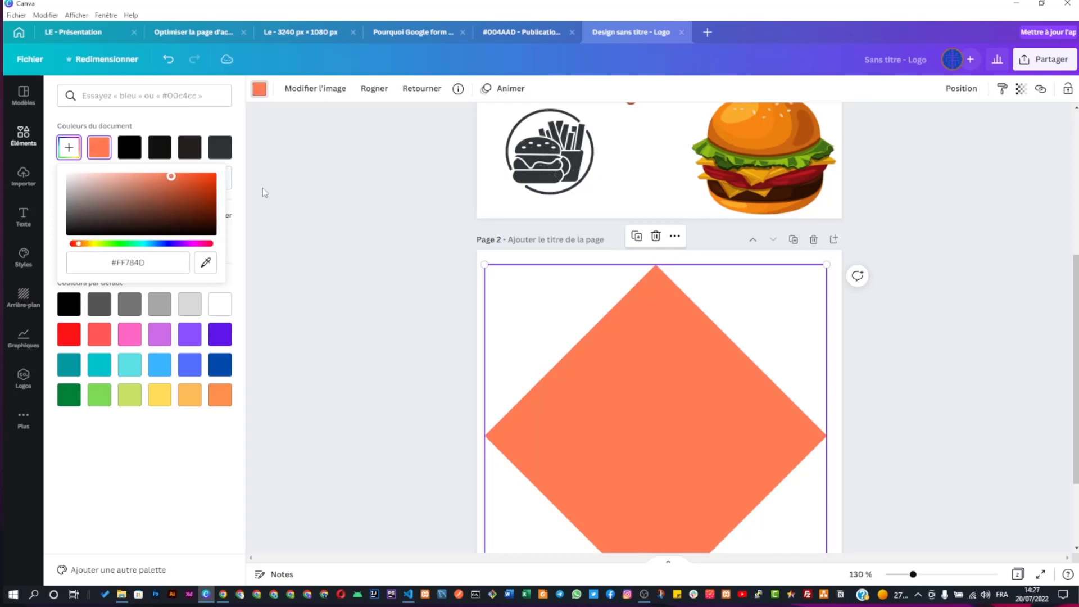
click(639, 346)
Copy the coloured cocktail from the moodboard to page 2, enlarge it and place it over the diamond's left corner
ctrl+scroll(711, 313, down, 3)
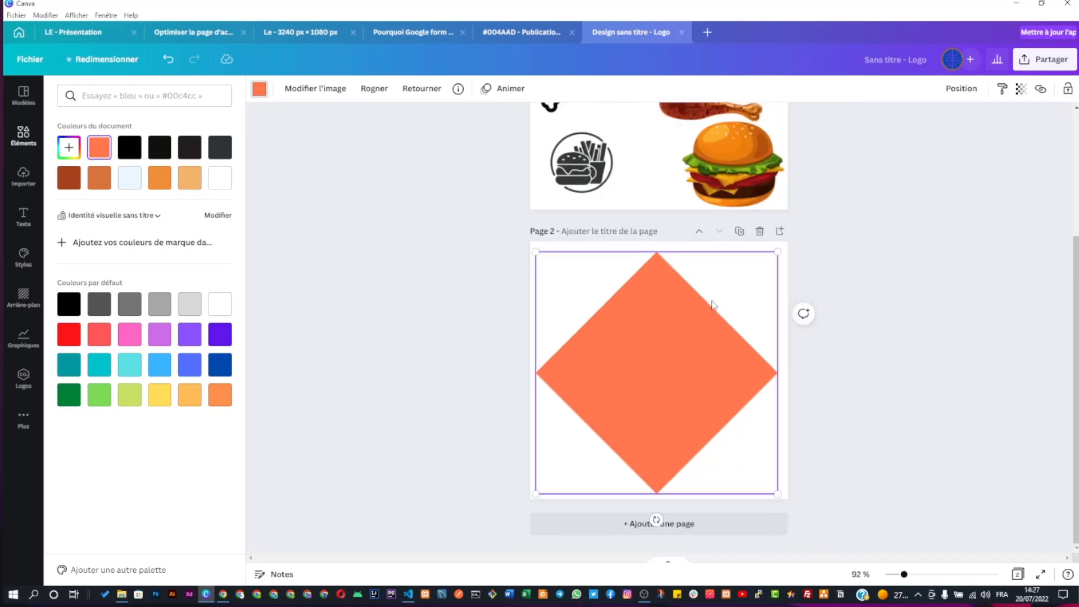
scroll(680, 298, up, 3)
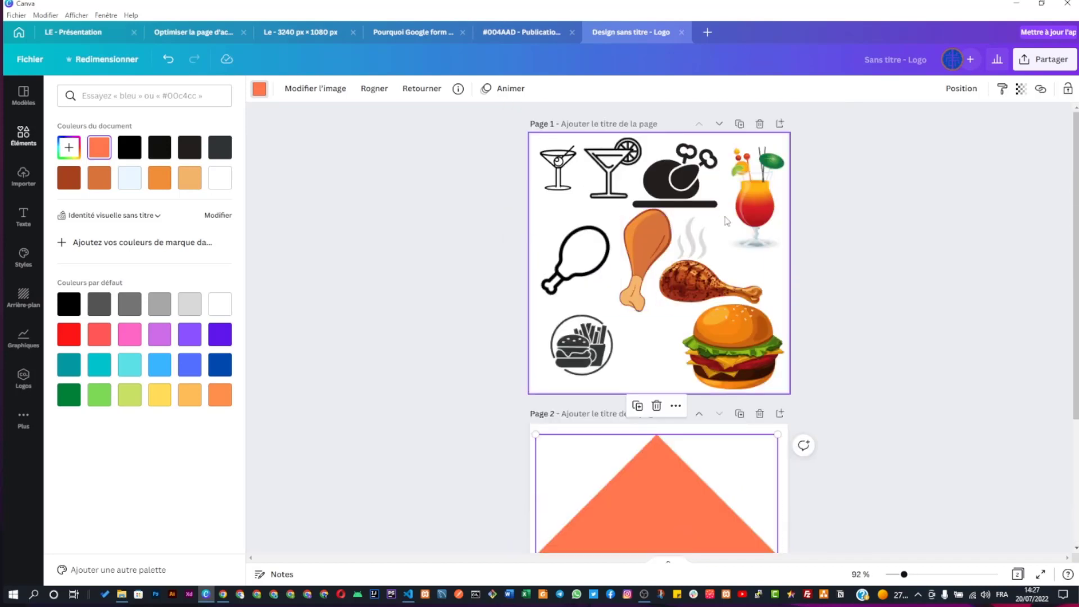
click(755, 204)
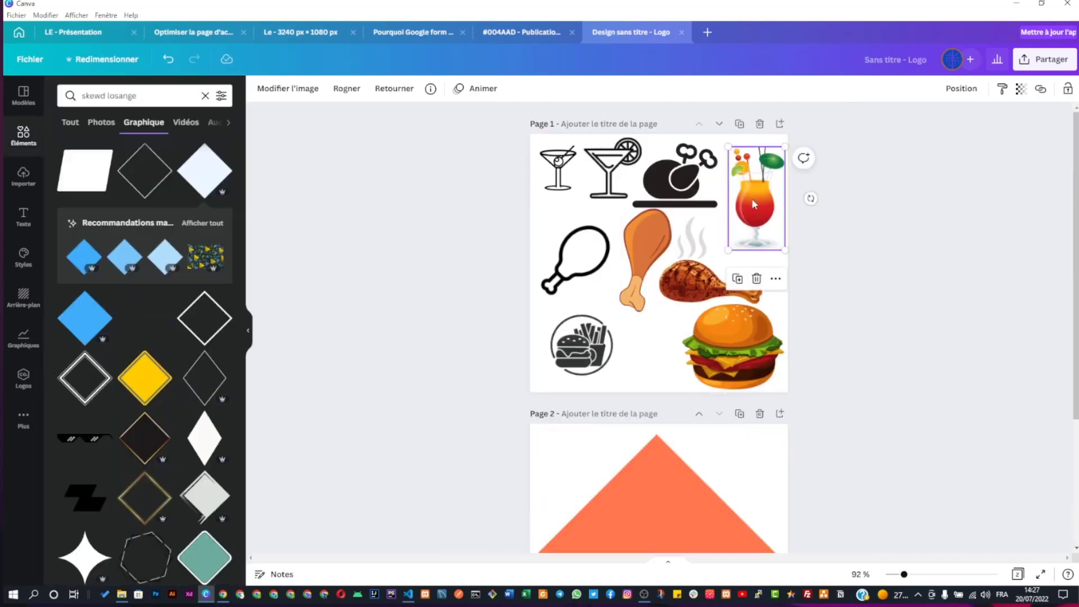
right_click(753, 204)
click(781, 216)
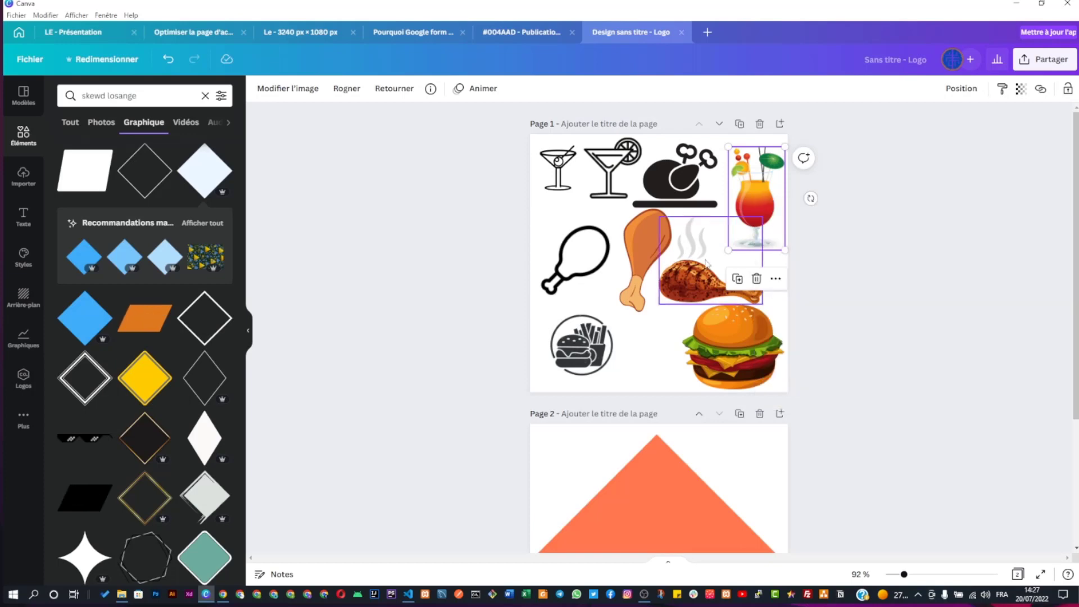
scroll(617, 321, down, 3)
key(ctrl+v)
drag(753, 340, 596, 371)
mouse_move(628, 424)
mouse_down()
mouse_move(654, 454)
mouse_move(619, 422)
mouse_up()
Copy the large burger from the moodboard to page 2, enlarge it and place it over the diamond's right corner
scroll(747, 245, up, 2)
click(736, 297)
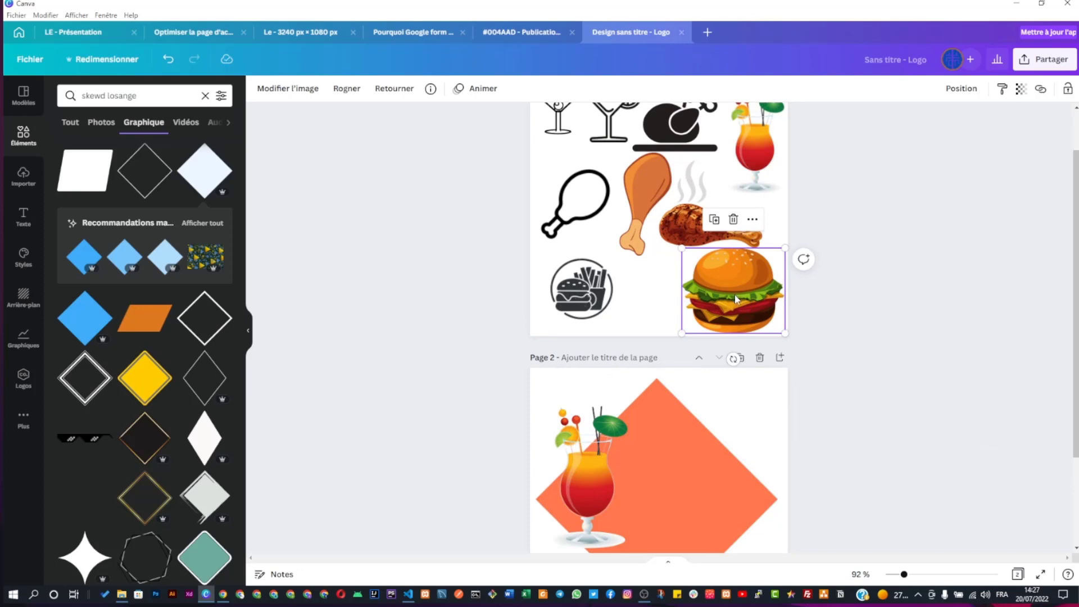
scroll(734, 295, down, 2)
click(696, 353)
key(ctrl+v)
drag(720, 448, 797, 433)
mouse_move(749, 397)
mouse_down()
mouse_move(734, 383)
mouse_move(743, 392)
mouse_up()
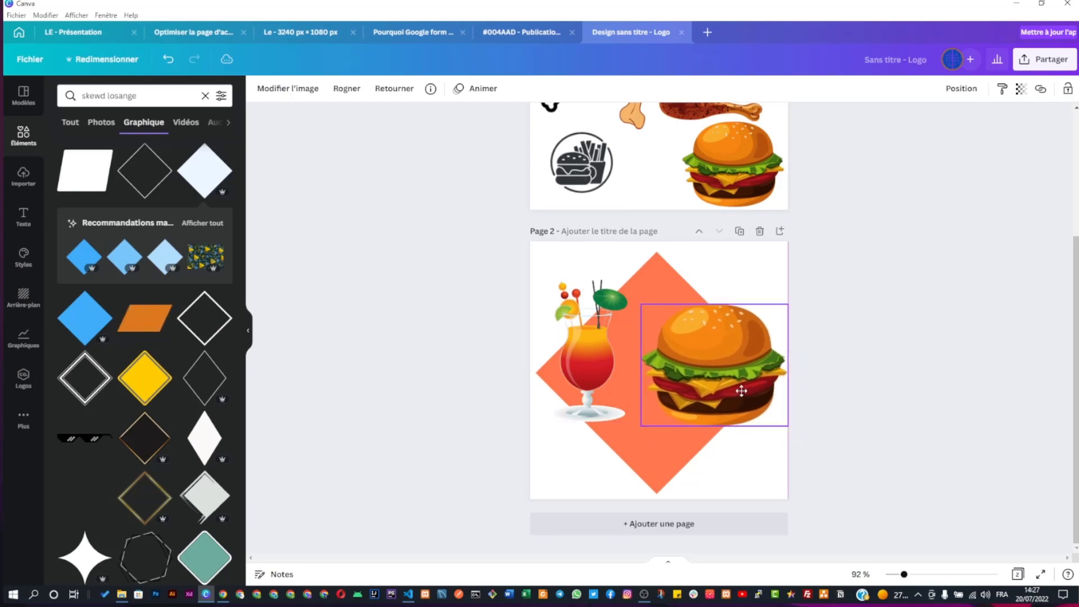
Copy the steaming grilled drumstick from the moodboard to page 2, enlarge it and place it centrally in front of the cocktail and burger
scroll(725, 315, up, 3)
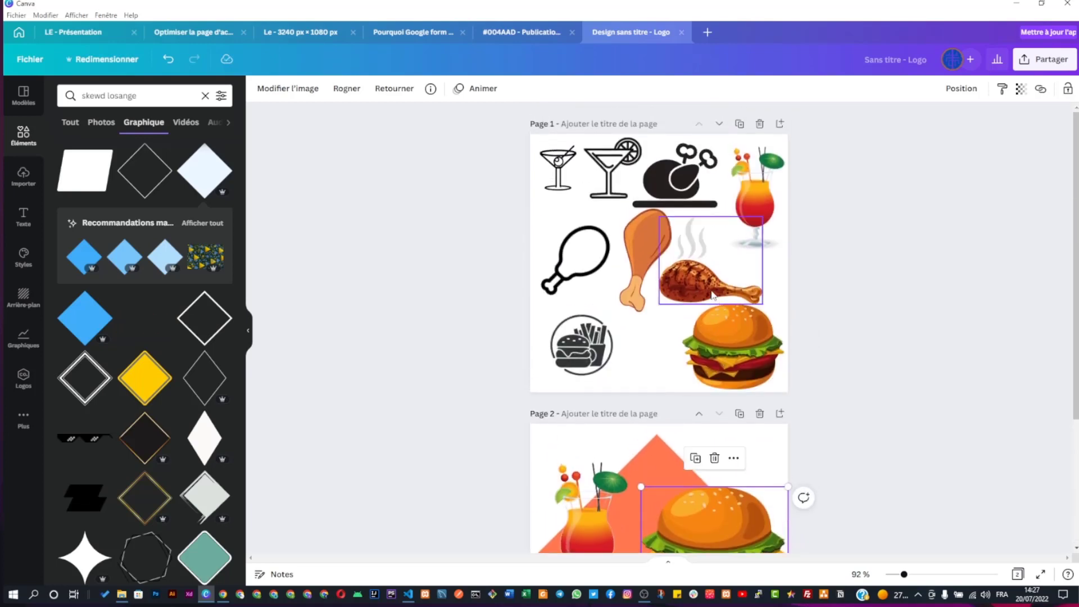
click(712, 294)
scroll(708, 359, down, 3)
drag(711, 298, 604, 381)
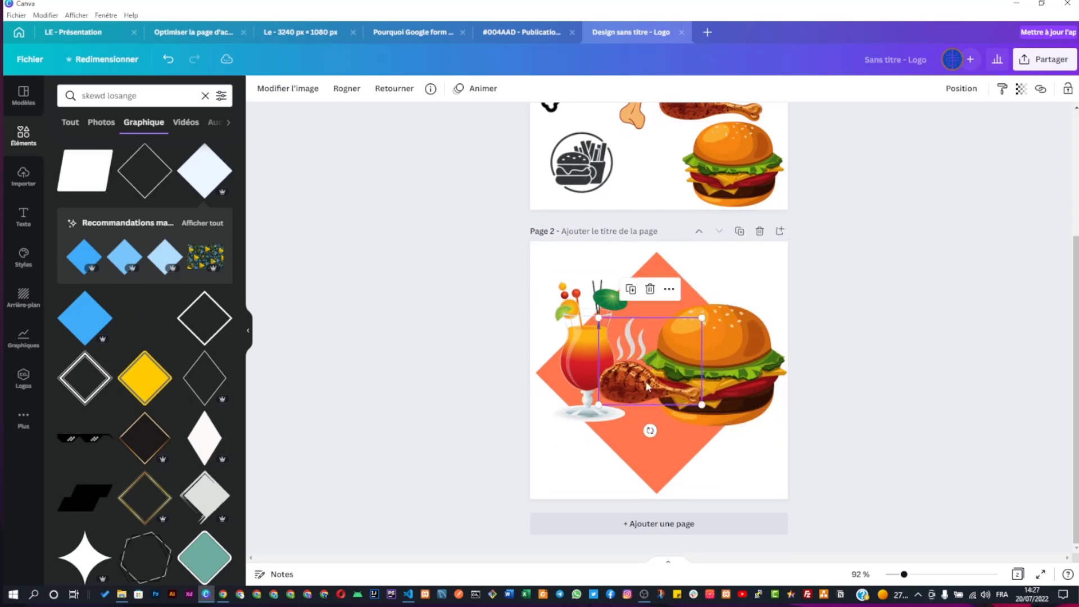
drag(703, 318, 777, 250)
drag(676, 370, 661, 401)
Delete the enlarged burger from page 2
click(784, 296)
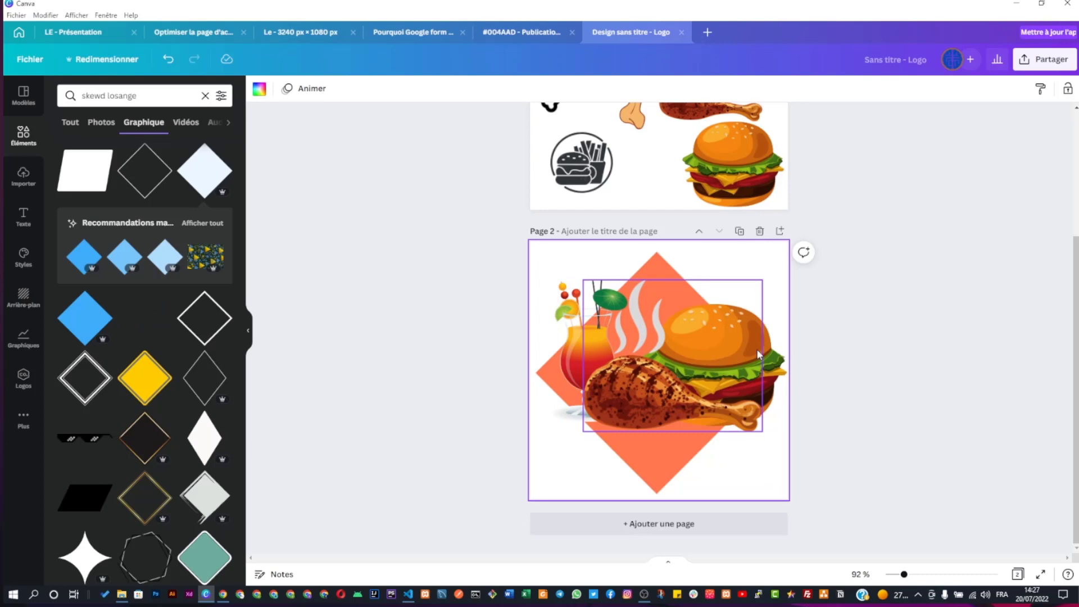
click(723, 351)
key(Delete)
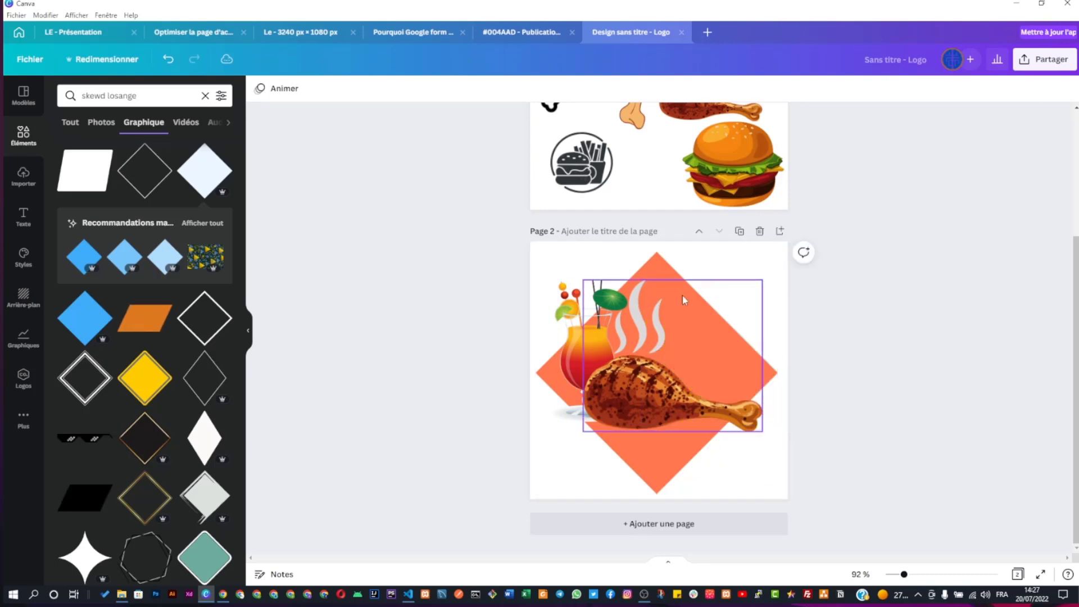
Try a copy of the moodboard's round burger-and-fries icon above the drumstick on the diamond's right half, and delete it
scroll(676, 334, up, 5)
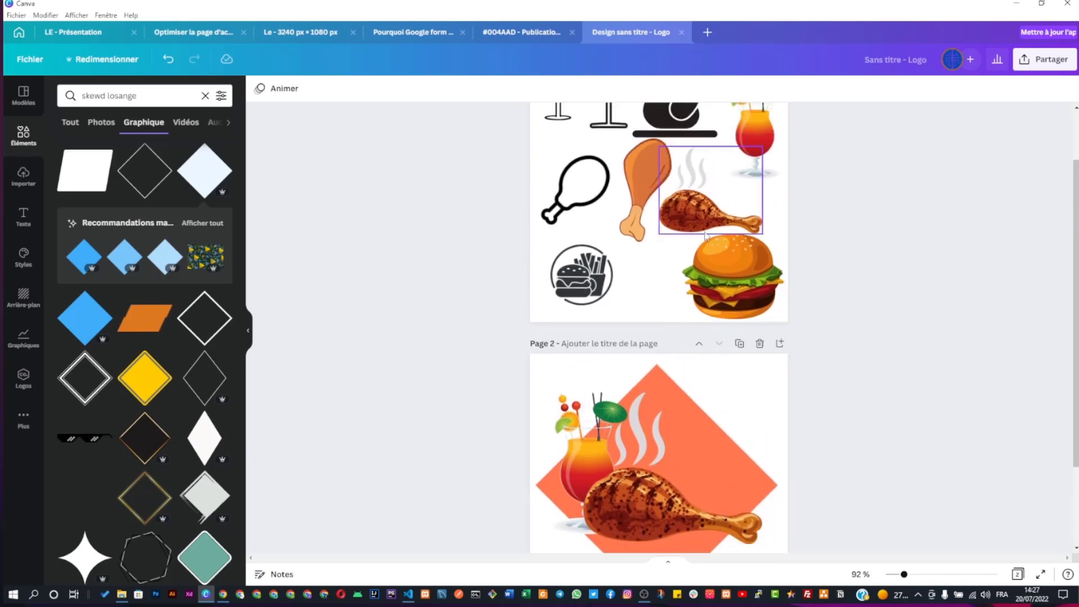
scroll(707, 238, up, 1)
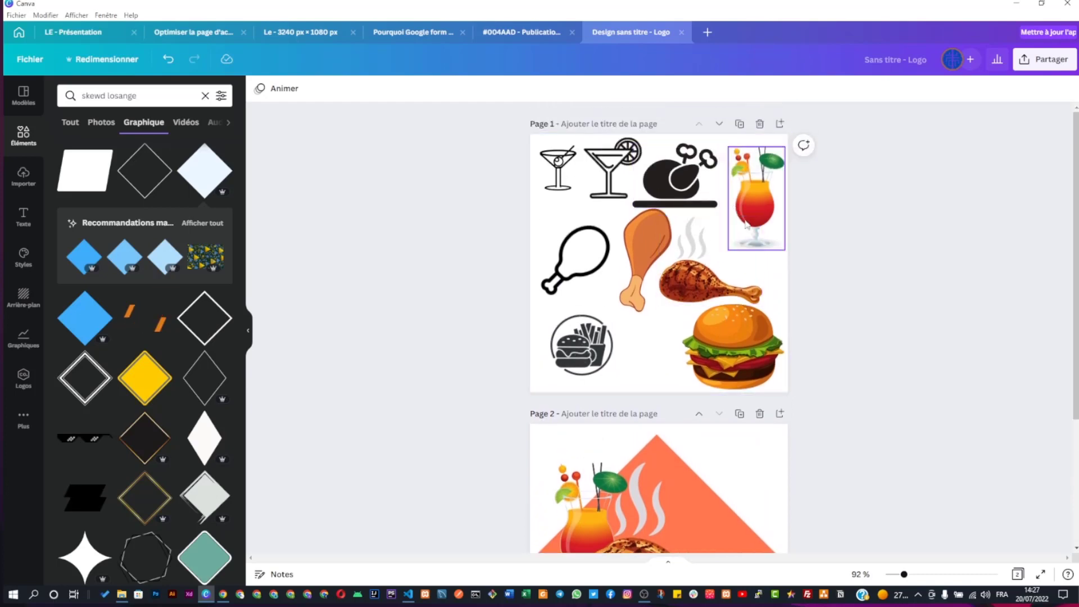
click(584, 360)
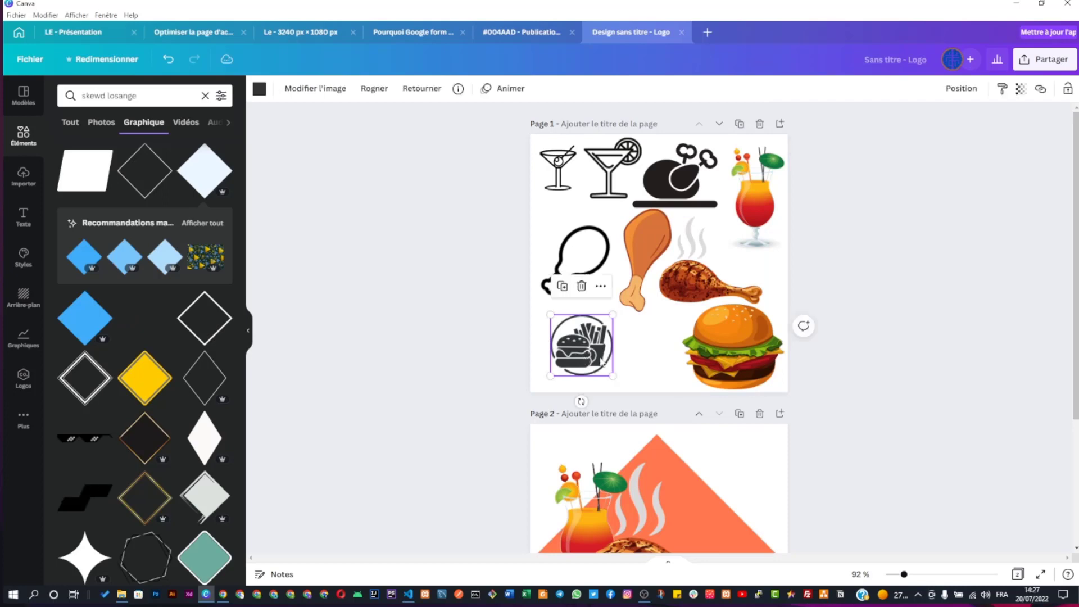
scroll(583, 236, down, 3)
key(ctrl+c)
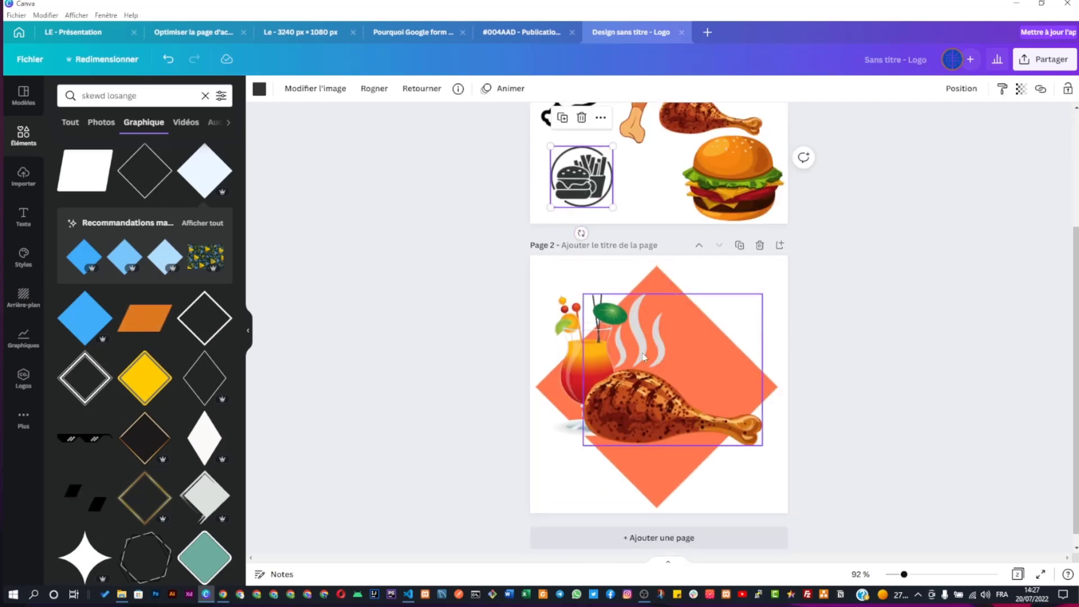
click(663, 355)
key(ctrl+v)
drag(602, 462, 711, 368)
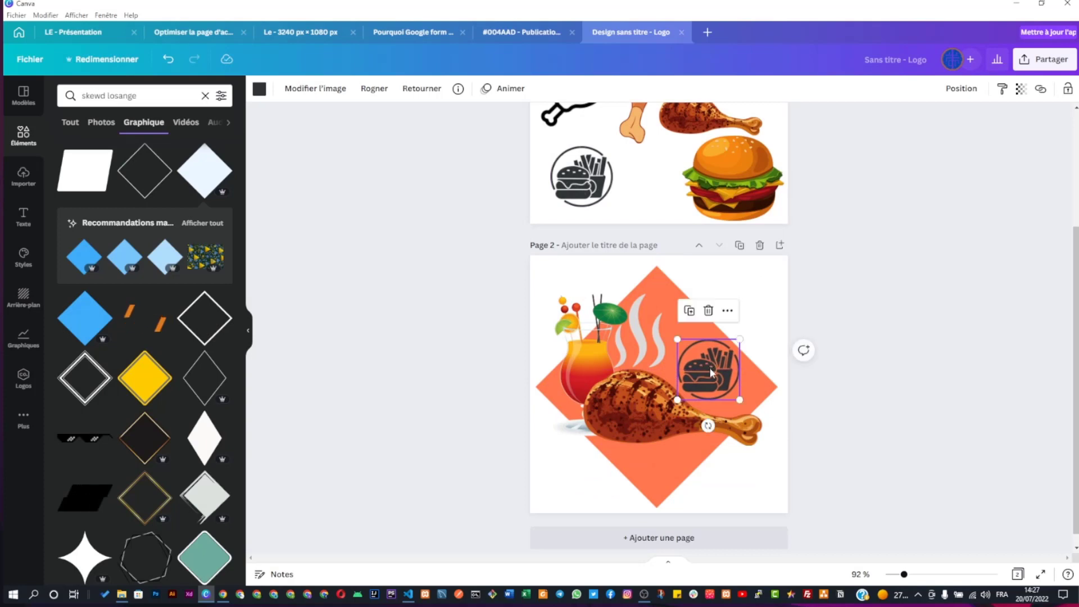
key(Delete)
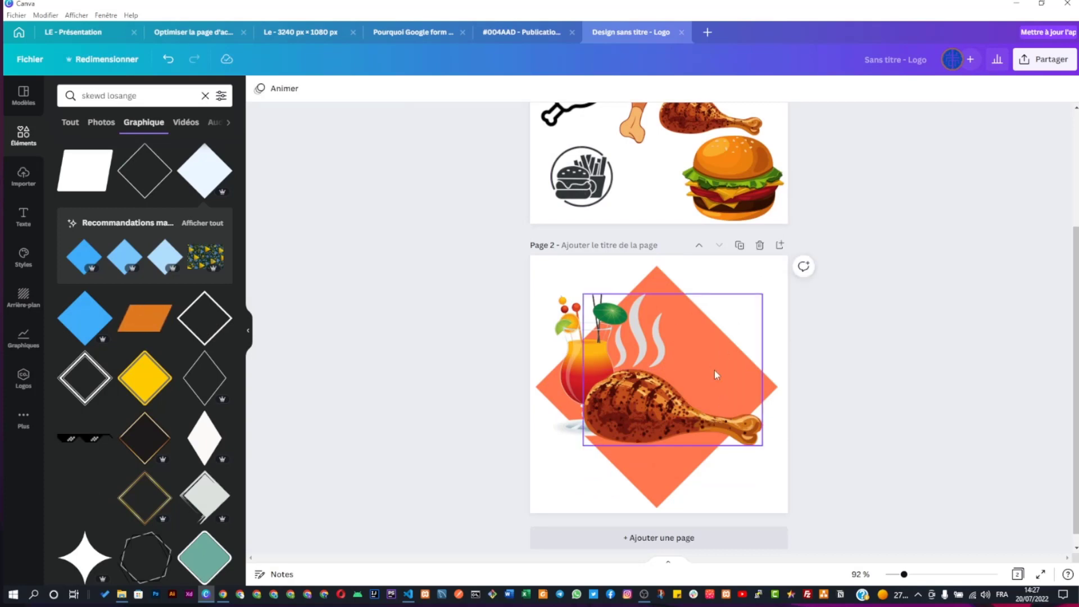
Copy the burger from the moodboard onto the diamond's right half at its original size, and send it back one level behind the drumstick
click(713, 179)
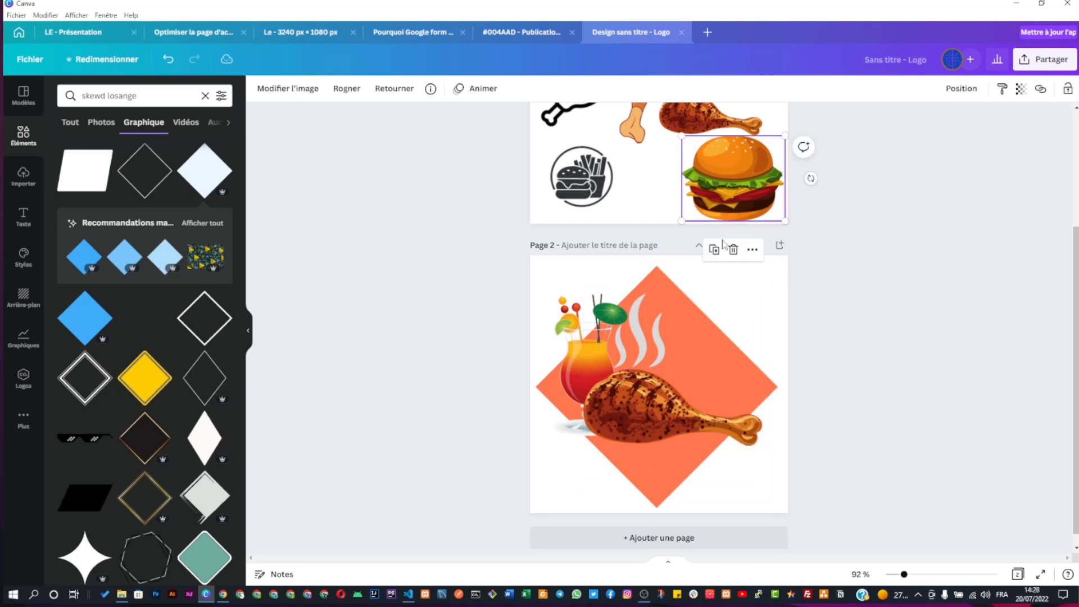
click(703, 379)
key(ctrl+v)
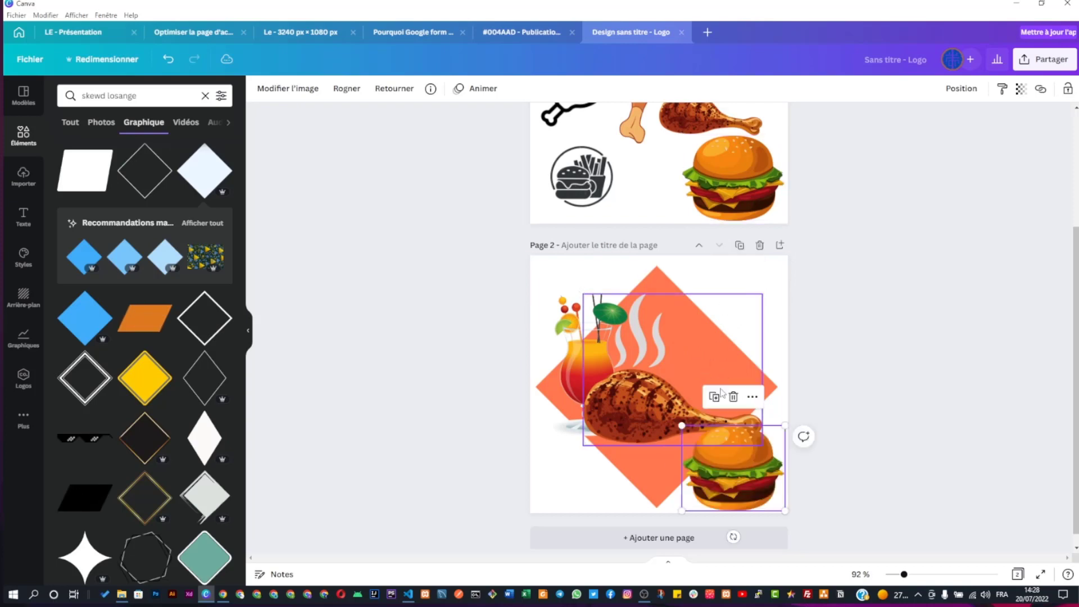
drag(717, 456, 689, 394)
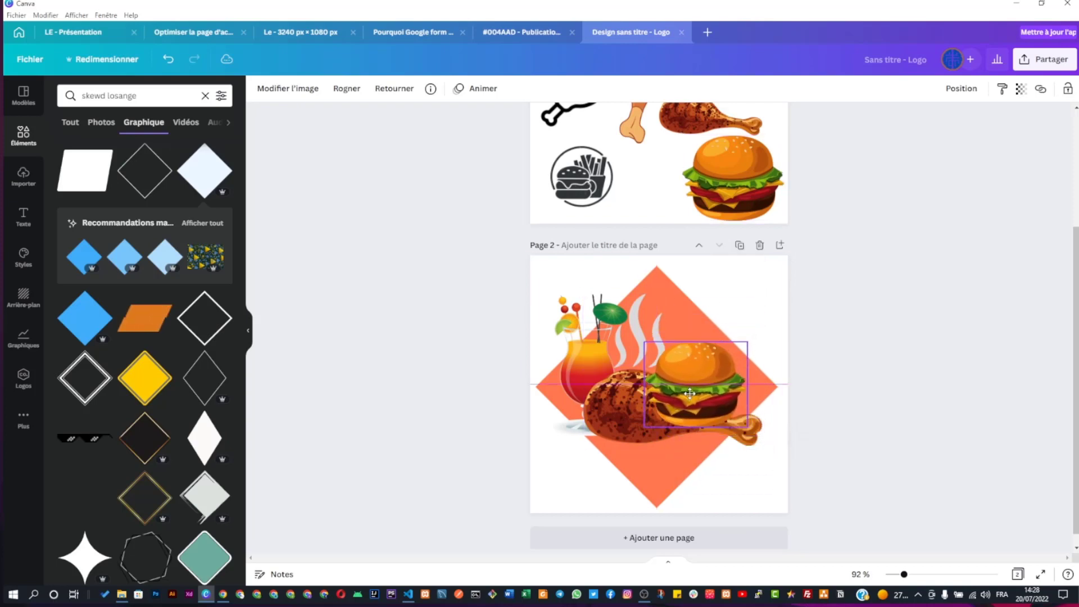
right_click(712, 373)
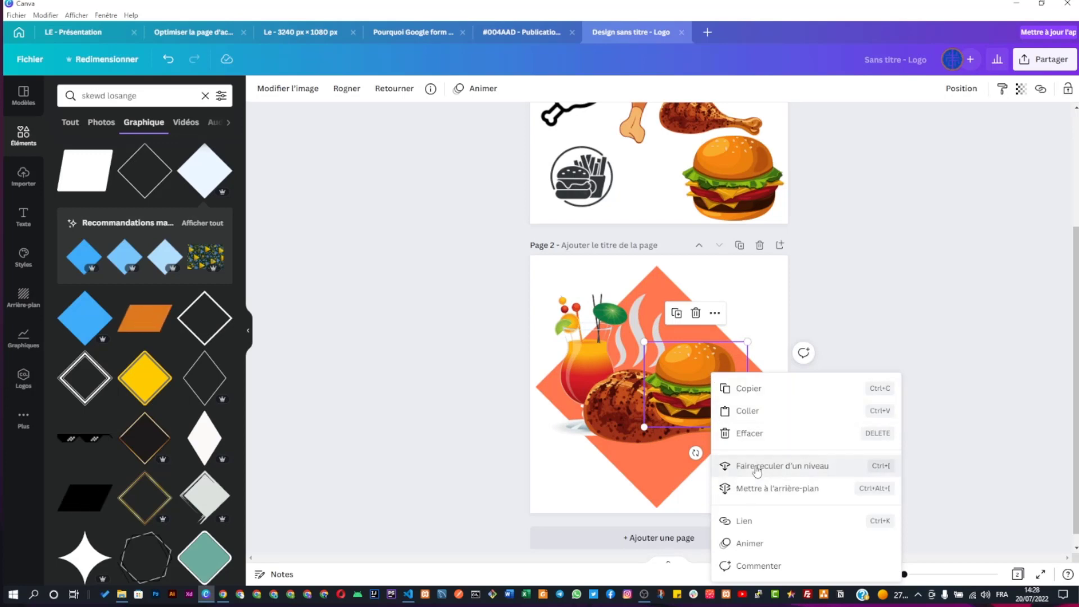
click(754, 468)
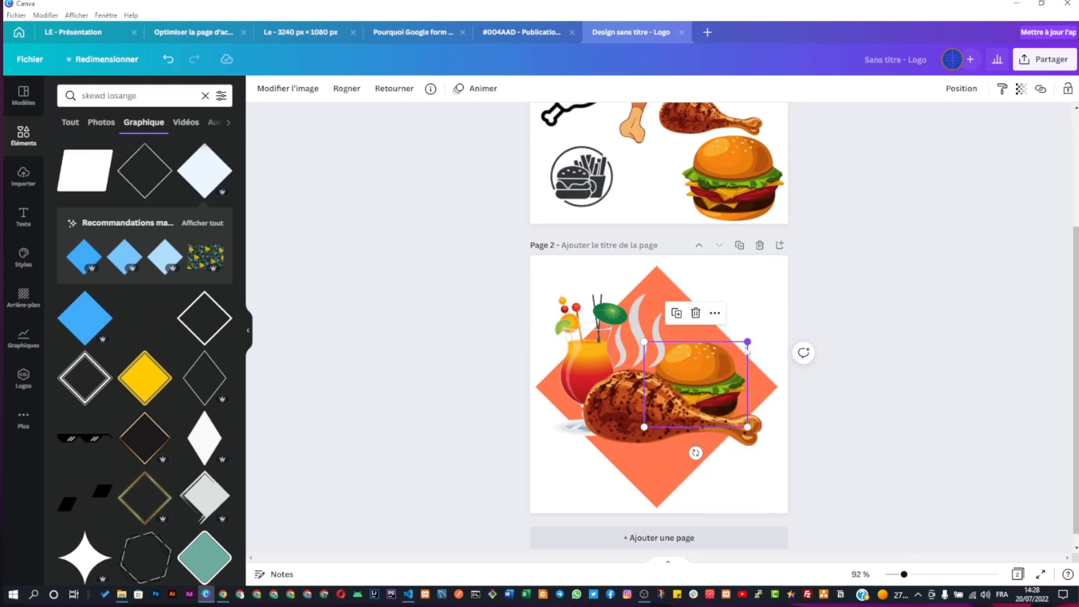
click(614, 408)
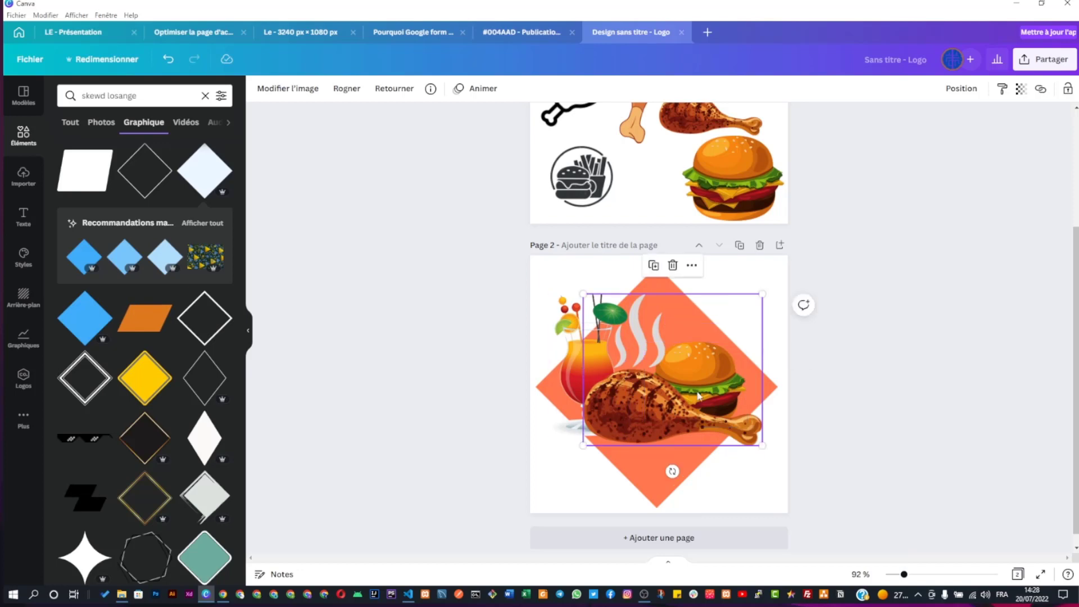
click(662, 285)
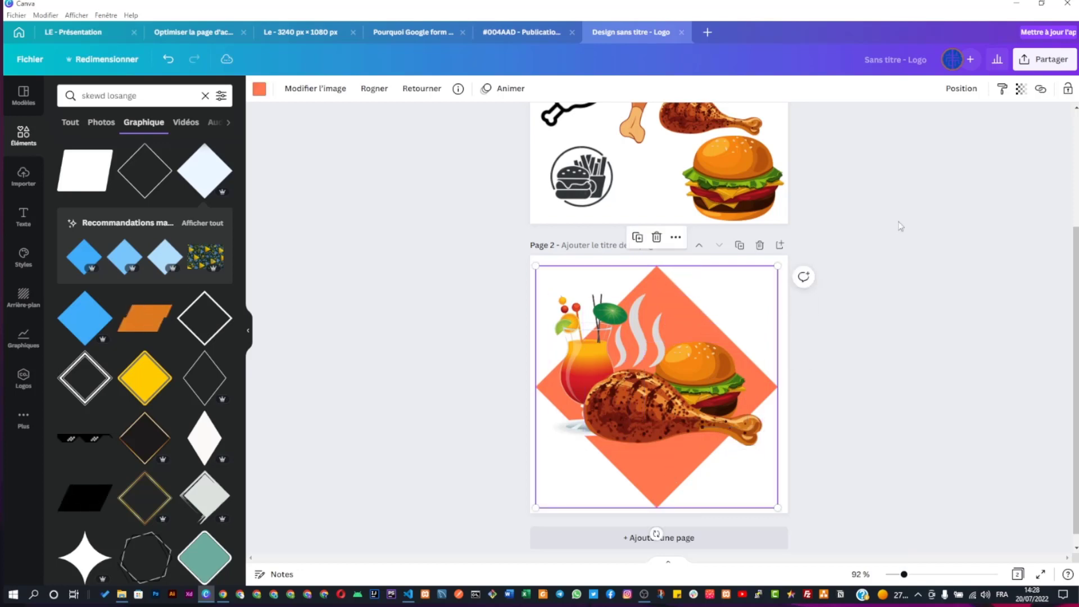
Set the coral-orange diamond's transparency to 61
click(1020, 88)
click(960, 135)
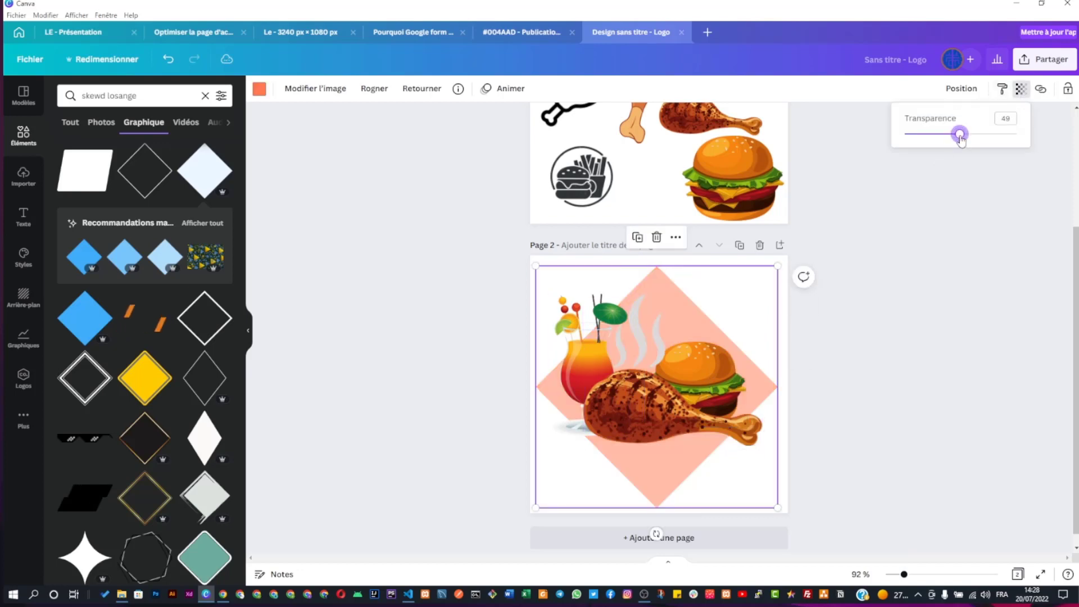
drag(962, 137, 974, 137)
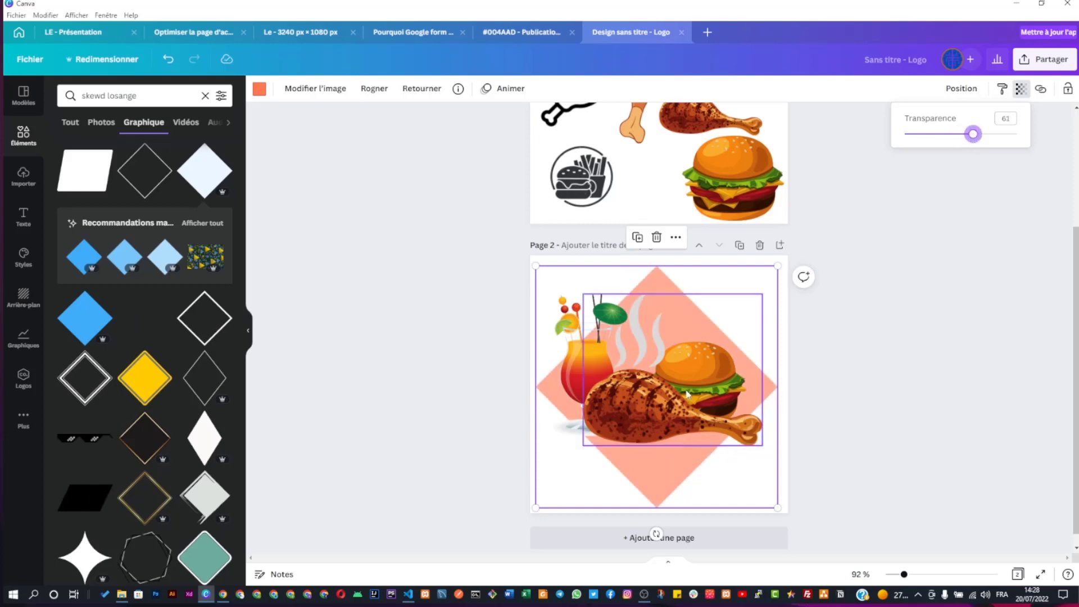
Shrink the drumstick on page 2, and shift the burger toward the diamond's right corner with a slight clockwise tilt
click(737, 363)
drag(762, 293, 748, 342)
drag(746, 393, 758, 391)
drag(623, 413, 621, 414)
click(709, 388)
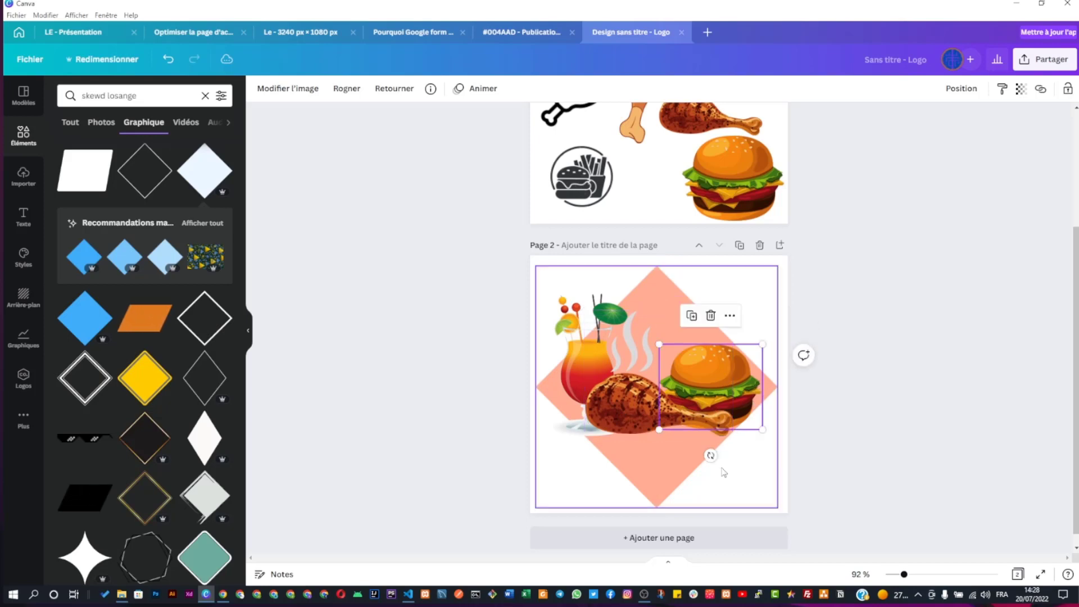
drag(710, 455, 690, 460)
Search the graphic elements for "burger"
double_click(93, 96)
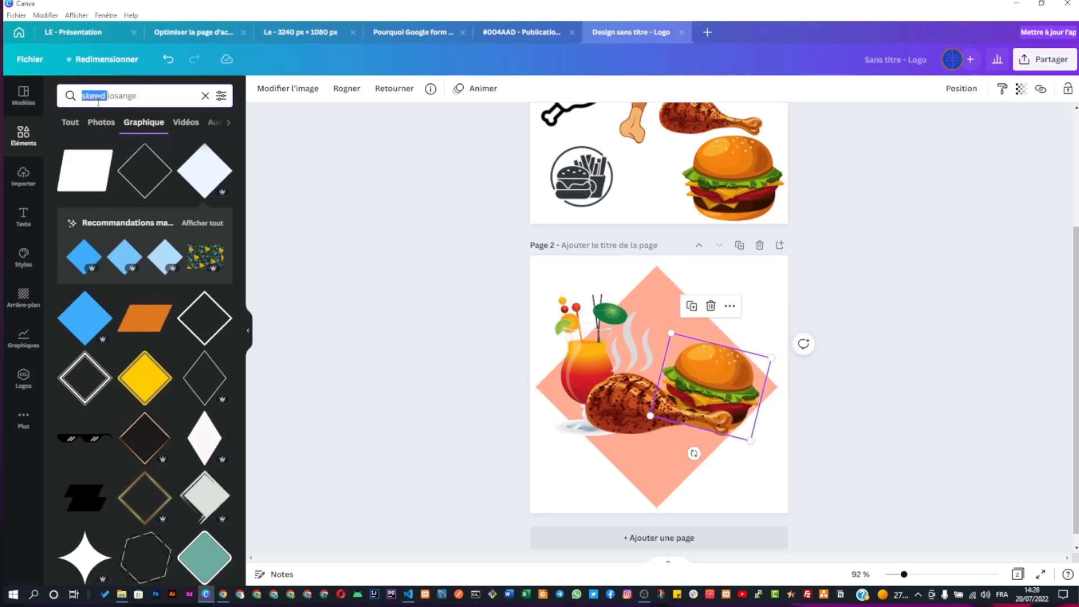
click(98, 99)
text(burger)
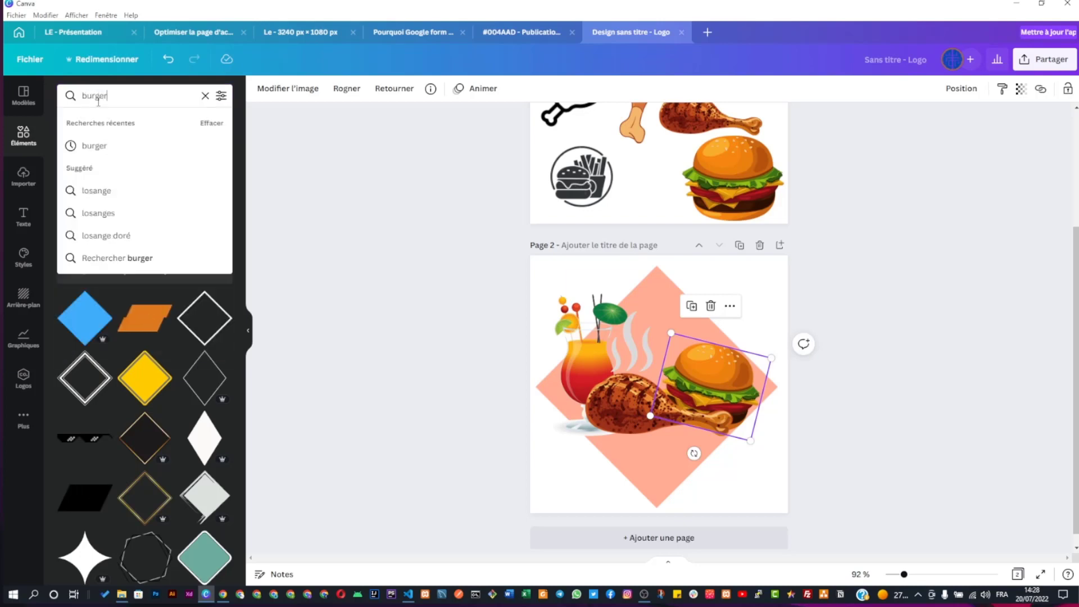
key(Return)
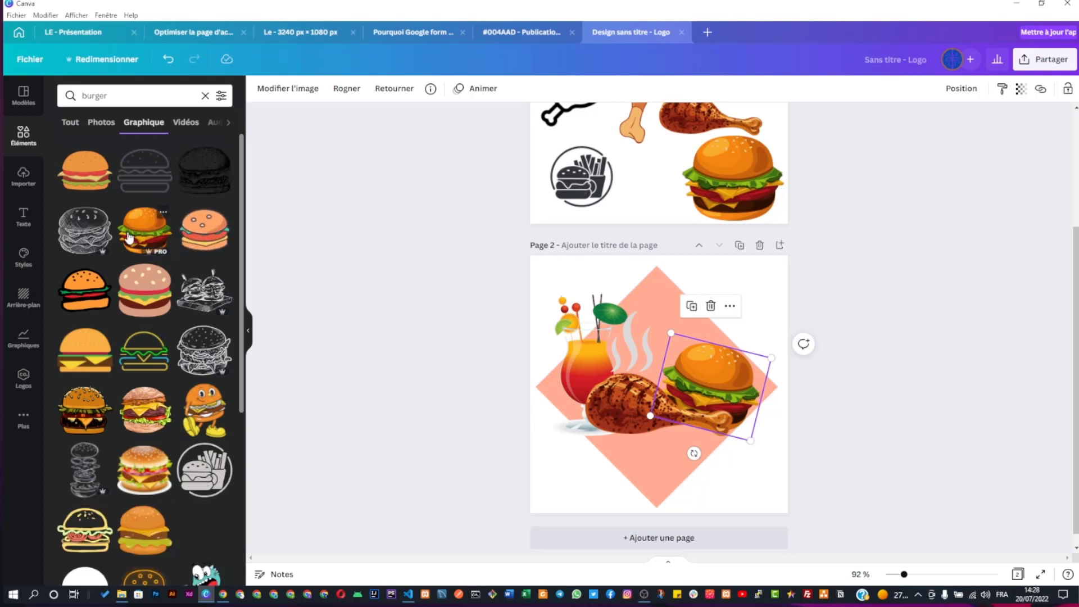
Try the flat-style burger and the large illustrated double-cheese burger from the results on page 2, deleting each one
click(87, 174)
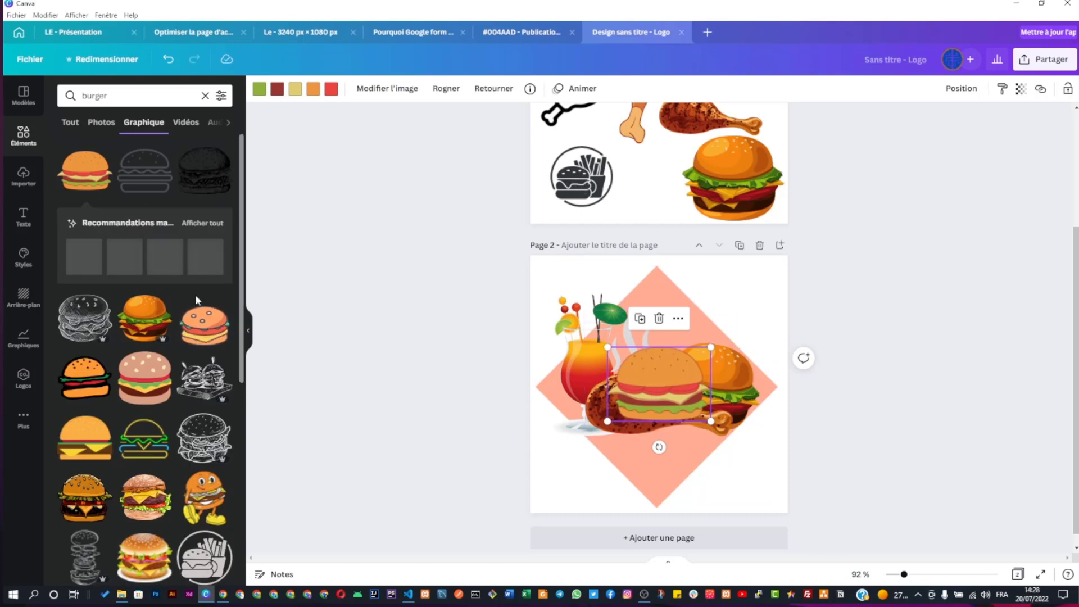
key(Delete)
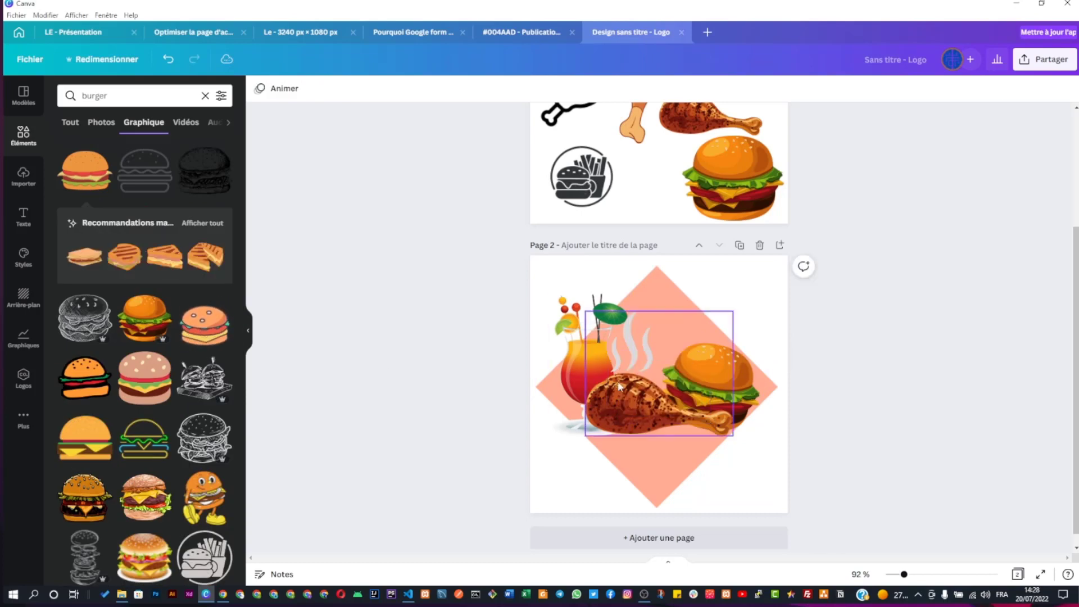
scroll(224, 419, down, 5)
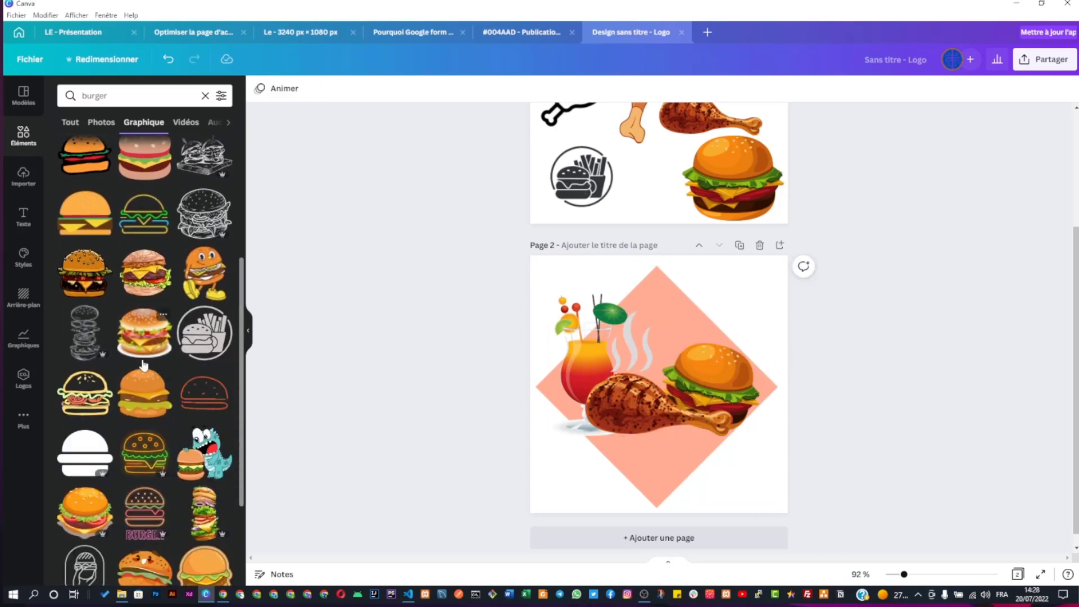
click(152, 292)
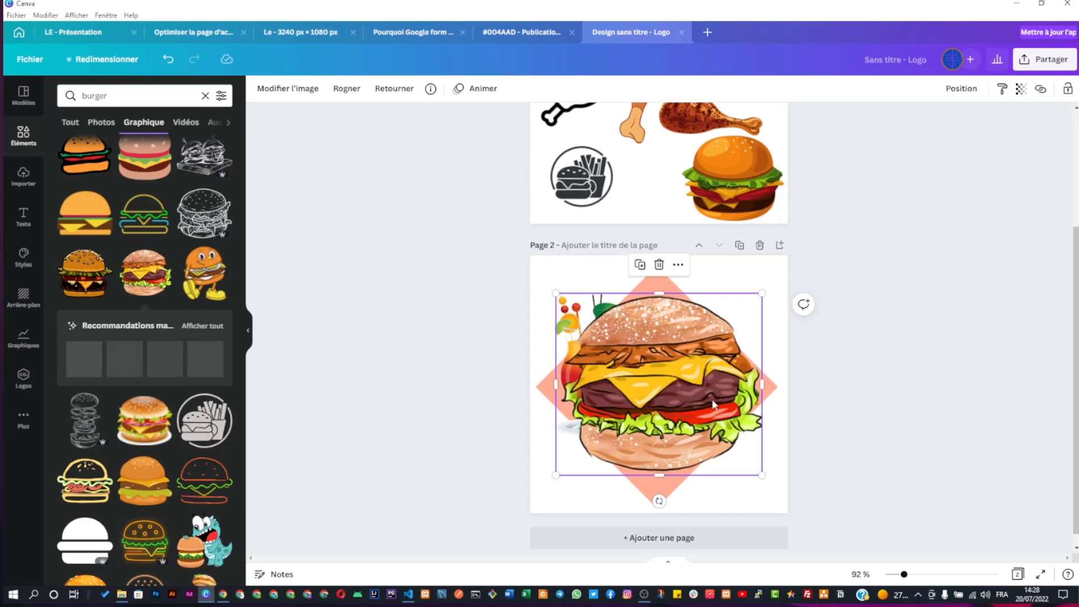
key(Delete)
Add the realistic sesame-bun burger with lettuce and breaded meat to page 2, and delete the tilted burger behind the drumstick
scroll(126, 444, down, 4)
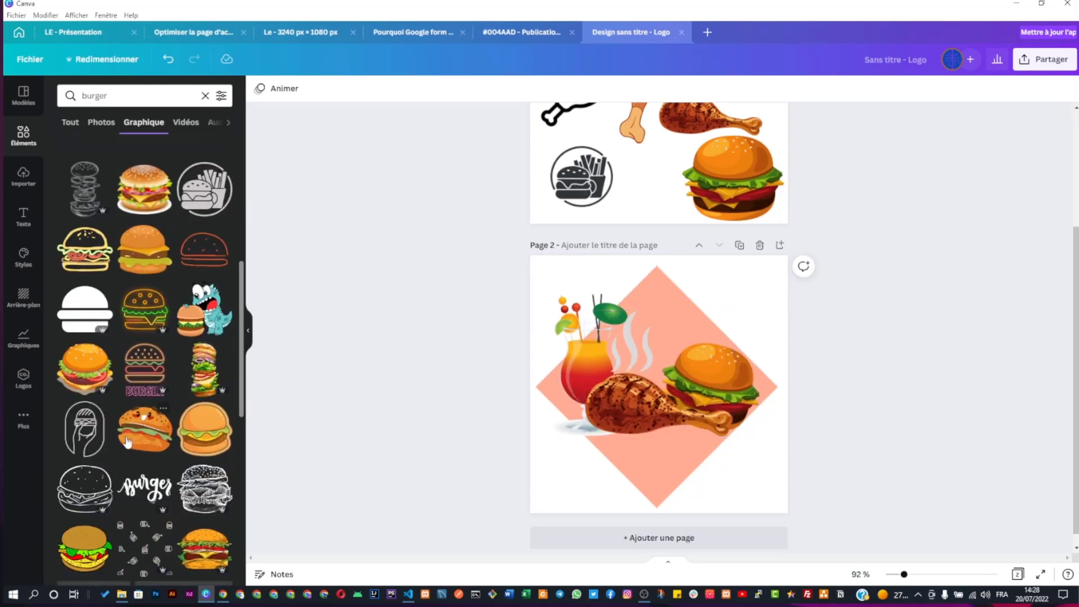
scroll(128, 437, down, 4)
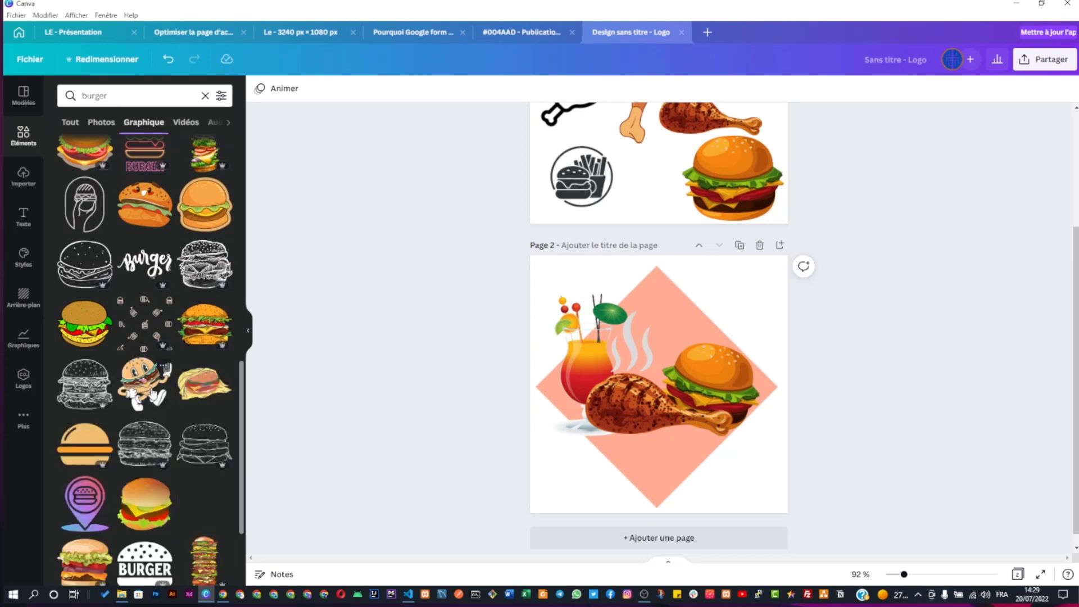
scroll(135, 427, down, 2)
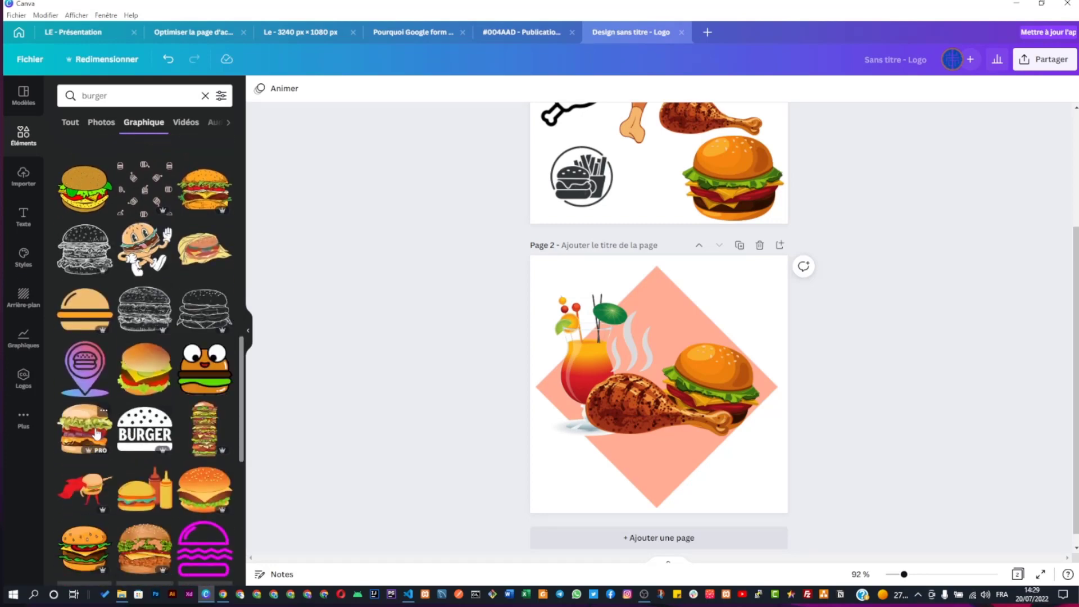
scroll(99, 416, down, 3)
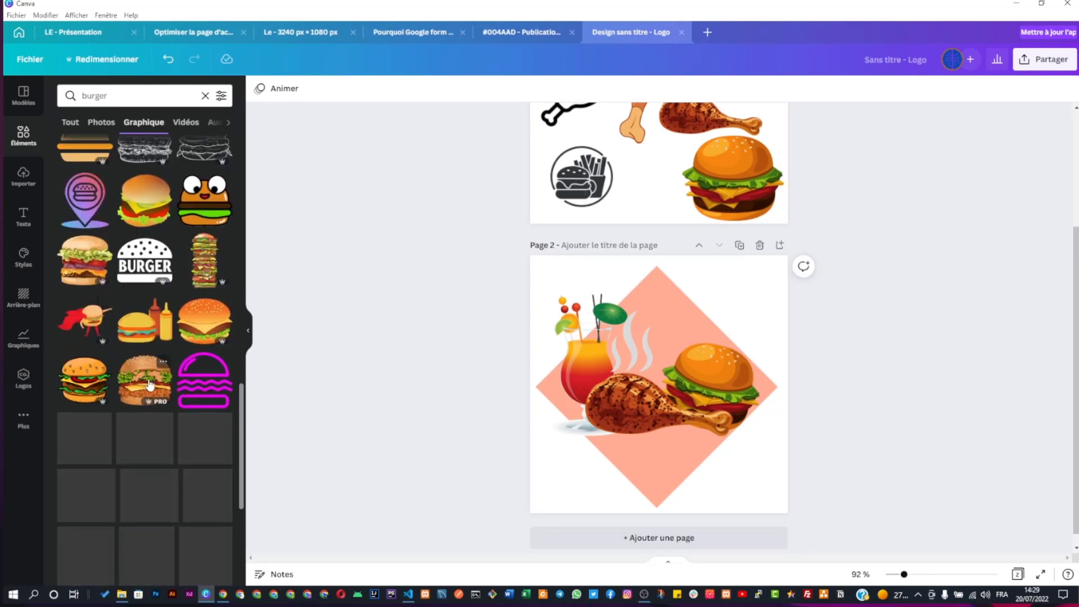
click(150, 385)
drag(654, 401, 725, 496)
click(707, 372)
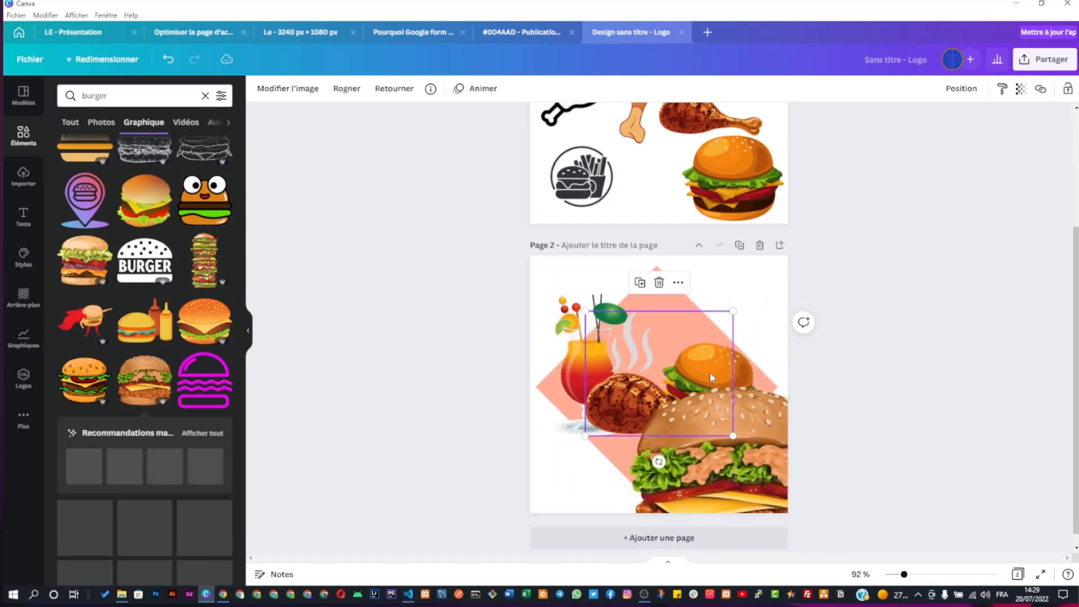
click(742, 366)
key(Delete)
Scale the new burger down onto the diamond's right half, and layer it behind the drumstick but in front of the diamond
drag(765, 449, 741, 328)
drag(604, 266, 705, 366)
drag(747, 431, 693, 401)
click(723, 308)
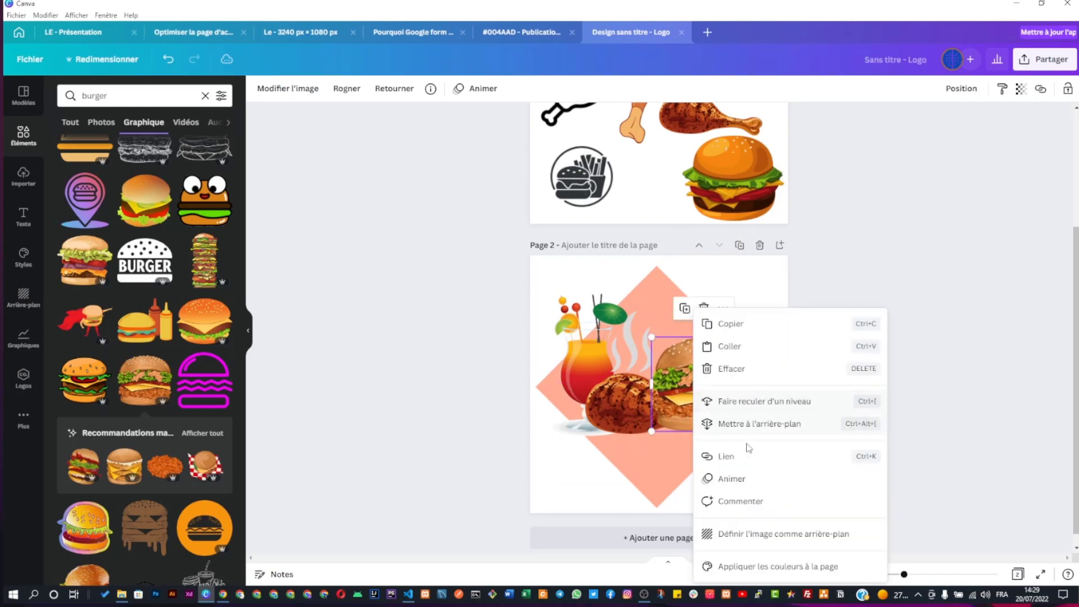
click(728, 430)
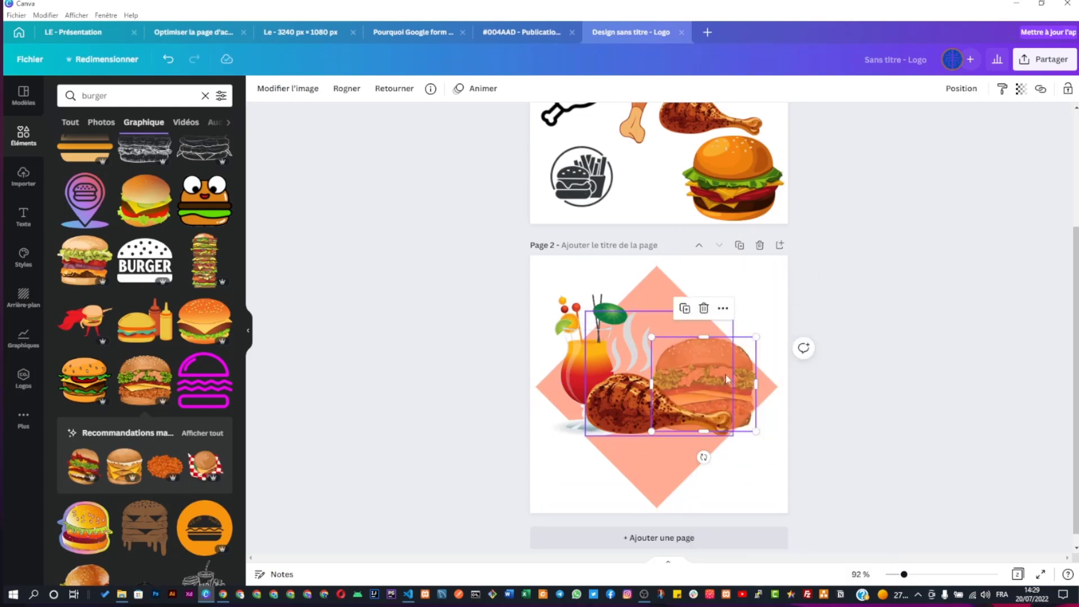
right_click(719, 383)
click(747, 401)
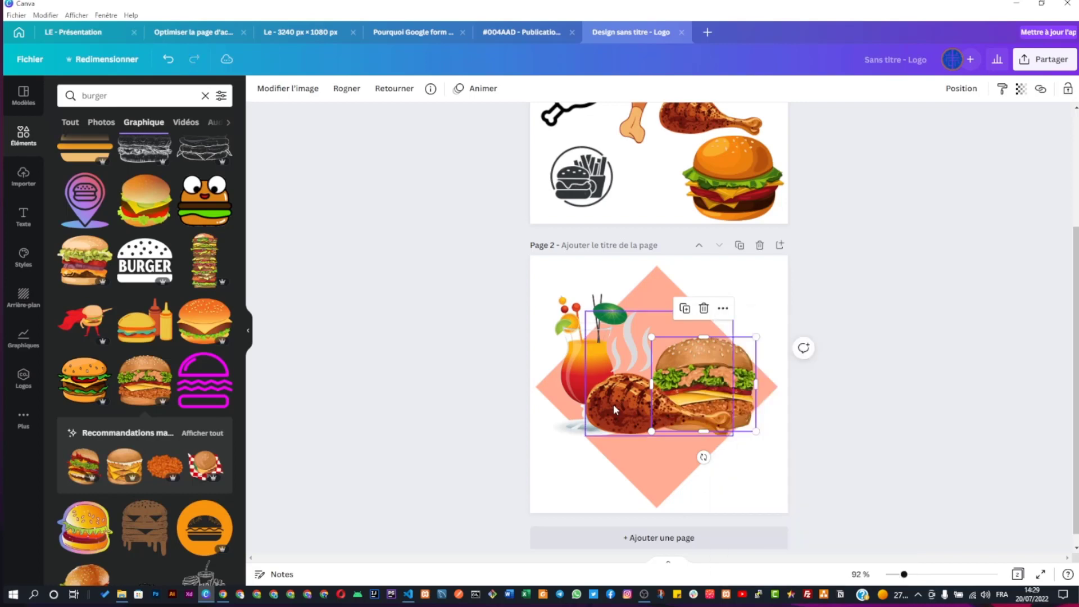
Nudge the drumstick slightly left and the cocktail slightly right so the two overlap more closely
click(660, 415)
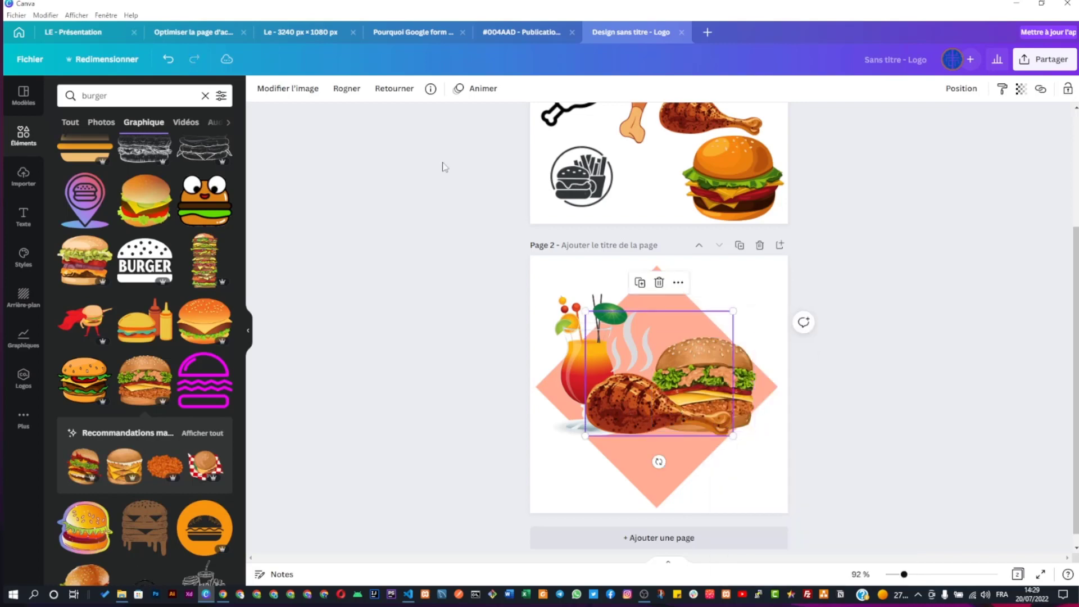
click(747, 383)
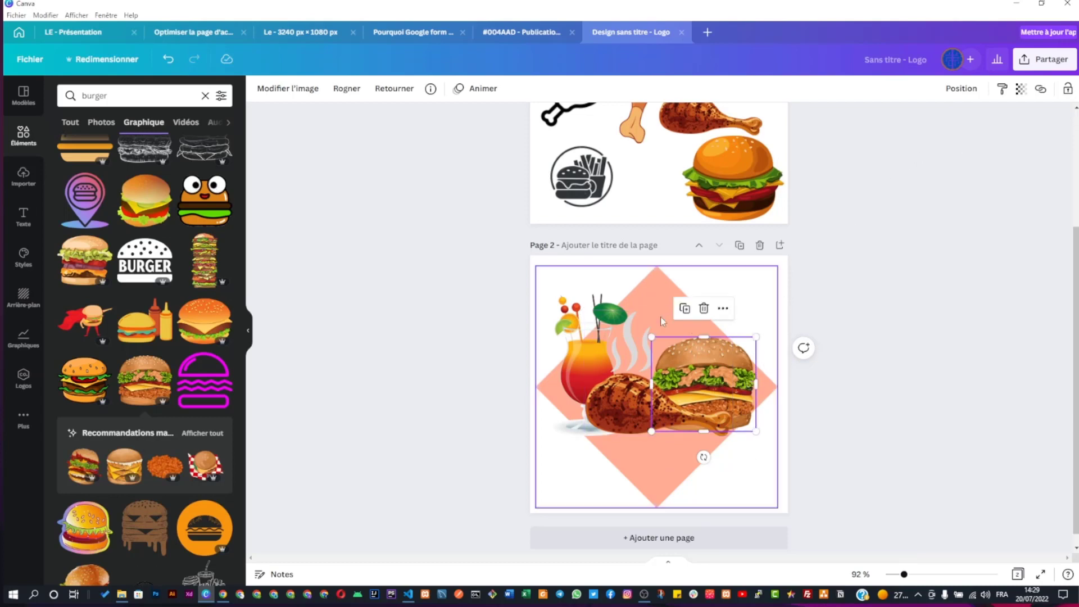
click(623, 387)
drag(622, 390, 665, 392)
click(774, 371)
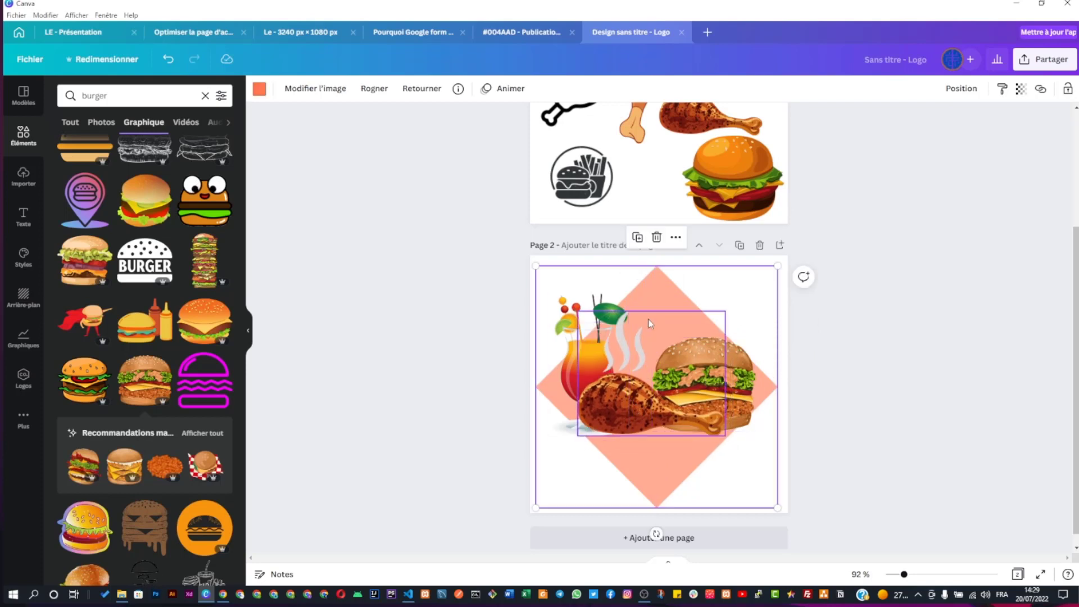
ctrl+scroll(648, 319, down, 5)
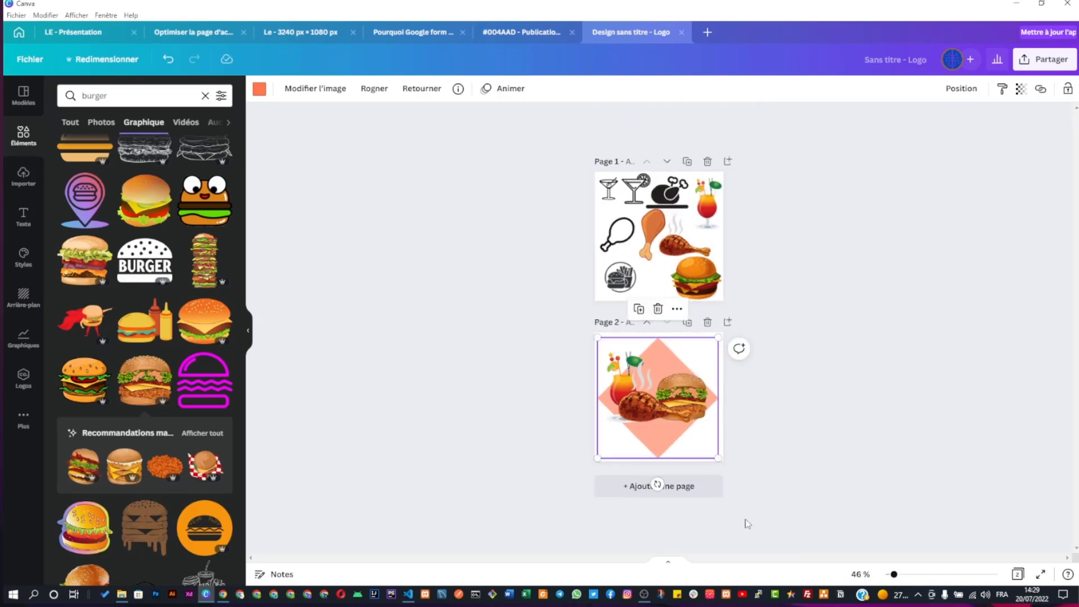
click(726, 414)
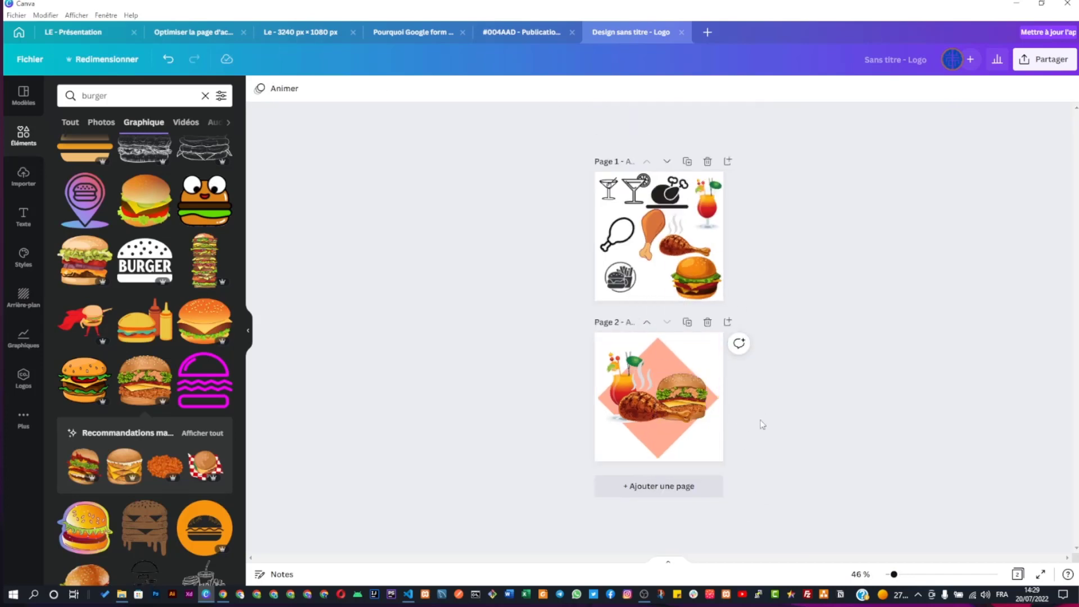
ctrl+scroll(659, 391, up, 6)
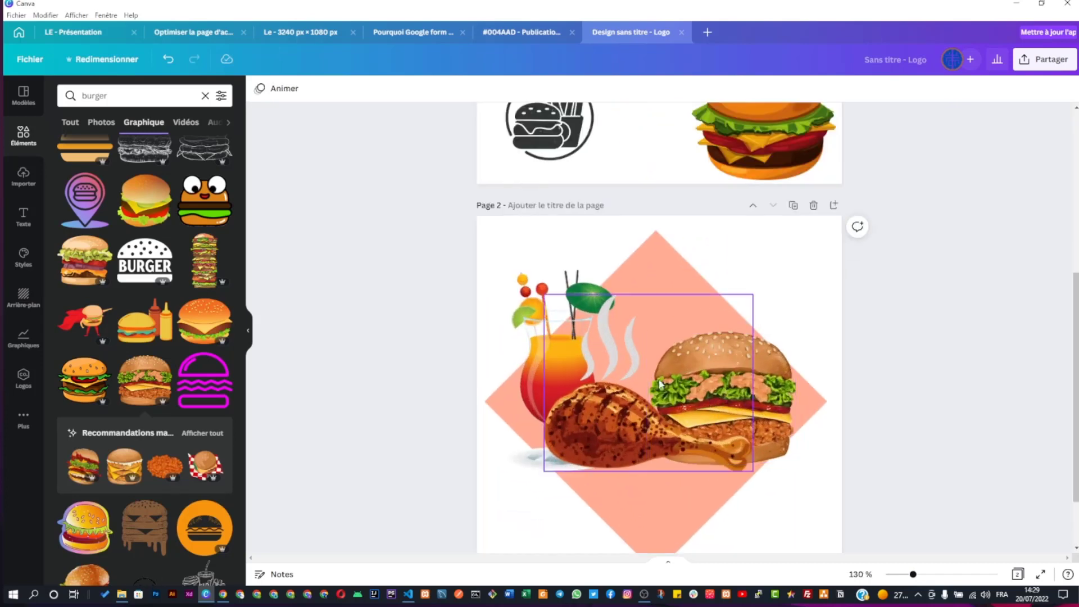
click(545, 342)
click(778, 326)
Rotate the diamond slightly clockwise, scale it down a little and recentre it behind the food and drink
ctrl+scroll(725, 323, down, 3)
ctrl+scroll(722, 321, down, 2)
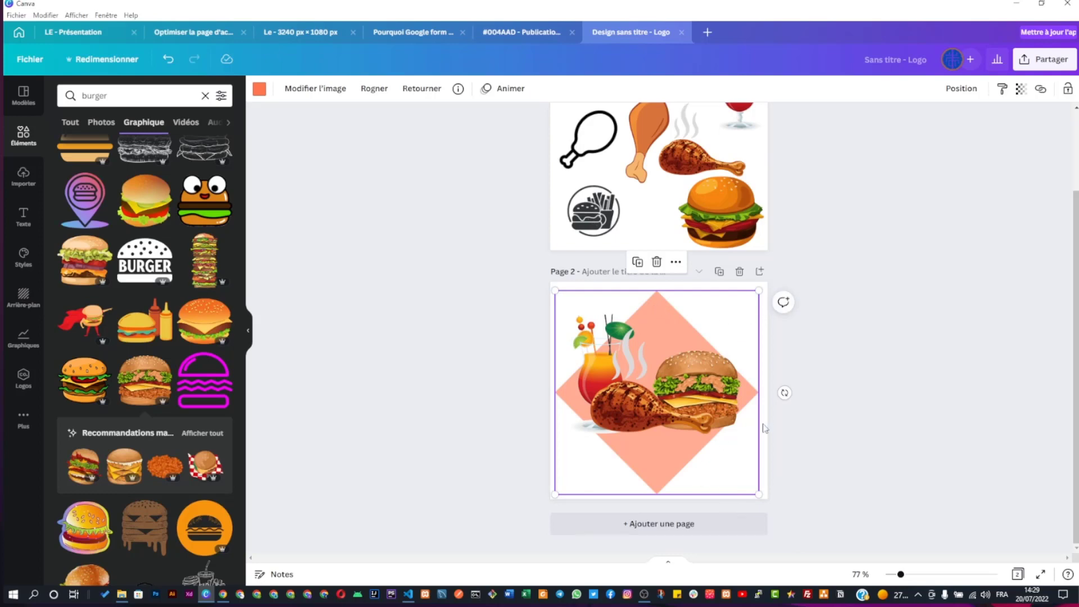
drag(785, 392, 786, 414)
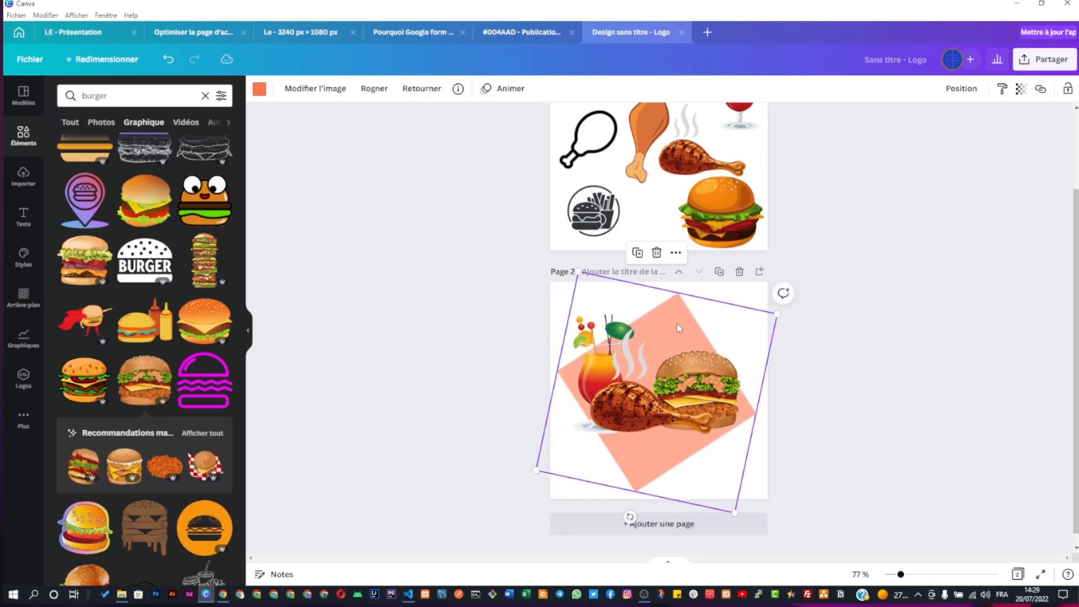
drag(576, 268, 582, 298)
click(680, 329)
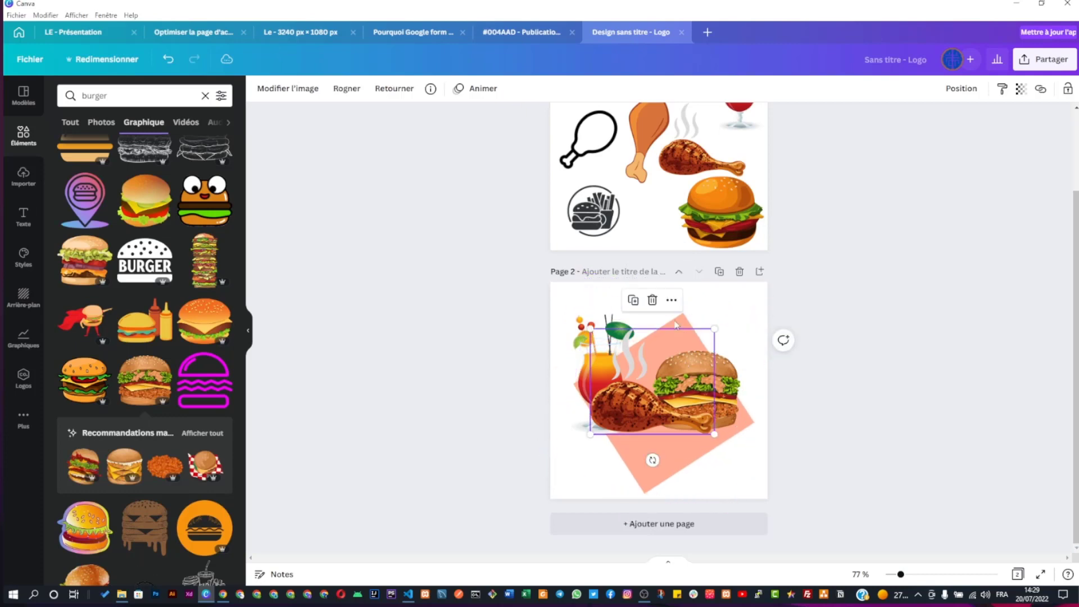
drag(689, 327, 681, 302)
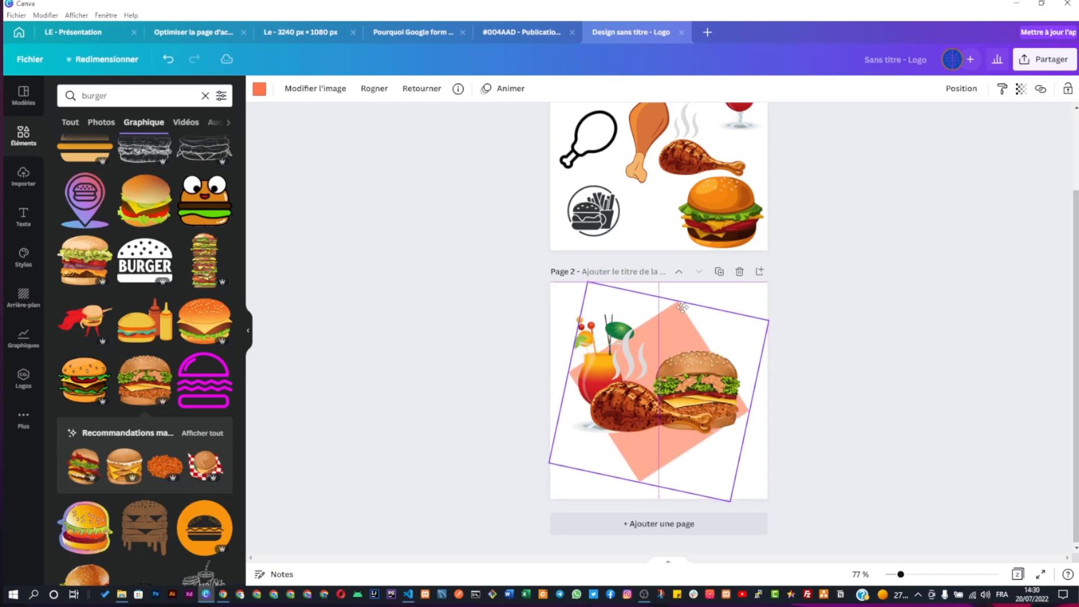
click(736, 302)
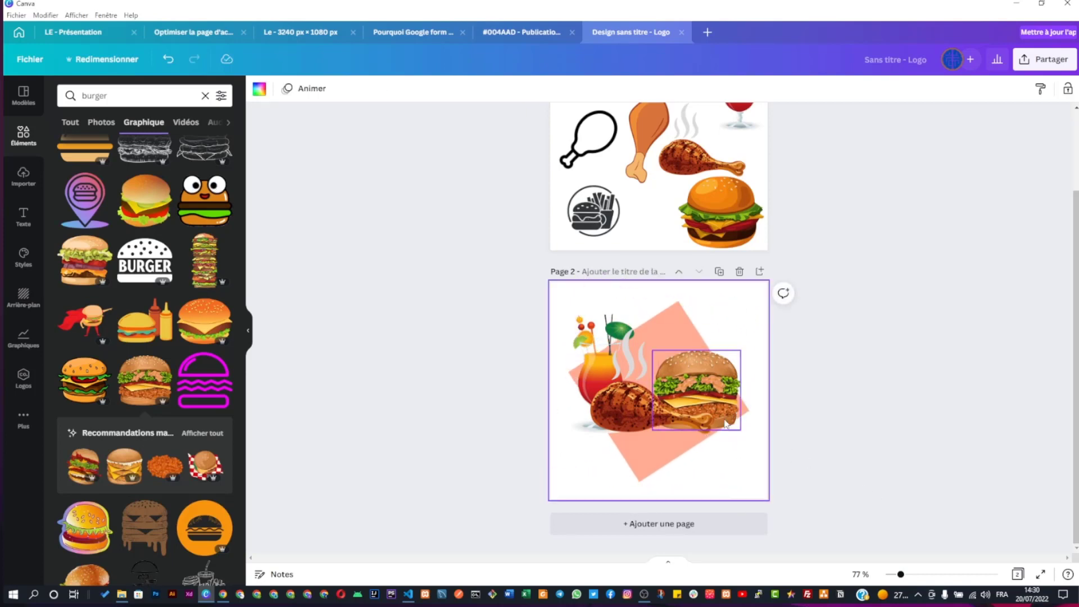
Scale down the diamond, cocktail, drumstick and burger together, and centre them horizontally in the upper part of page 2
drag(568, 298, 734, 469)
drag(661, 378, 679, 383)
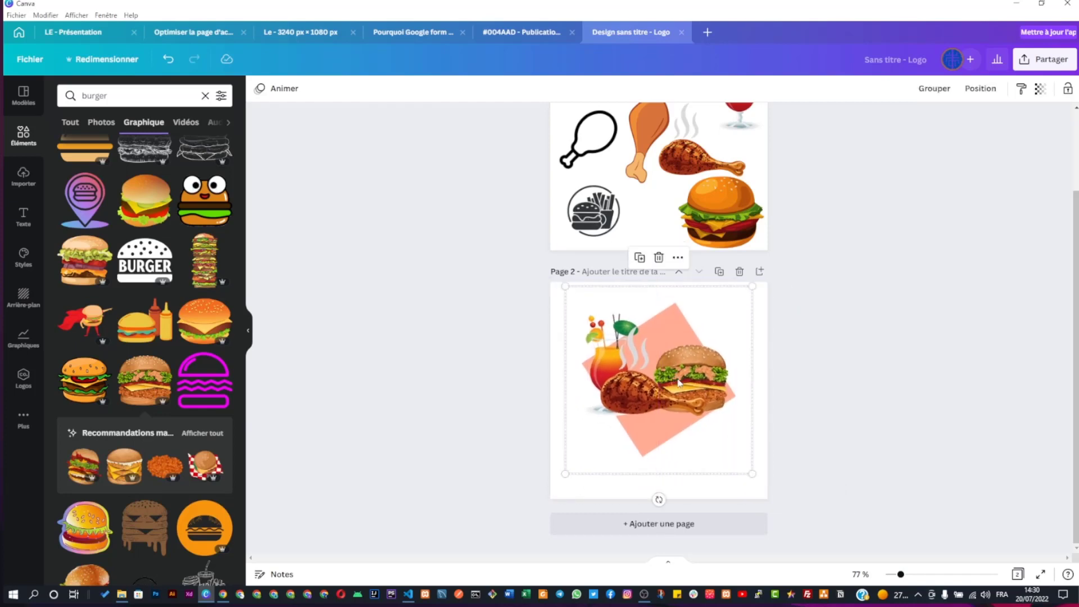
click(730, 492)
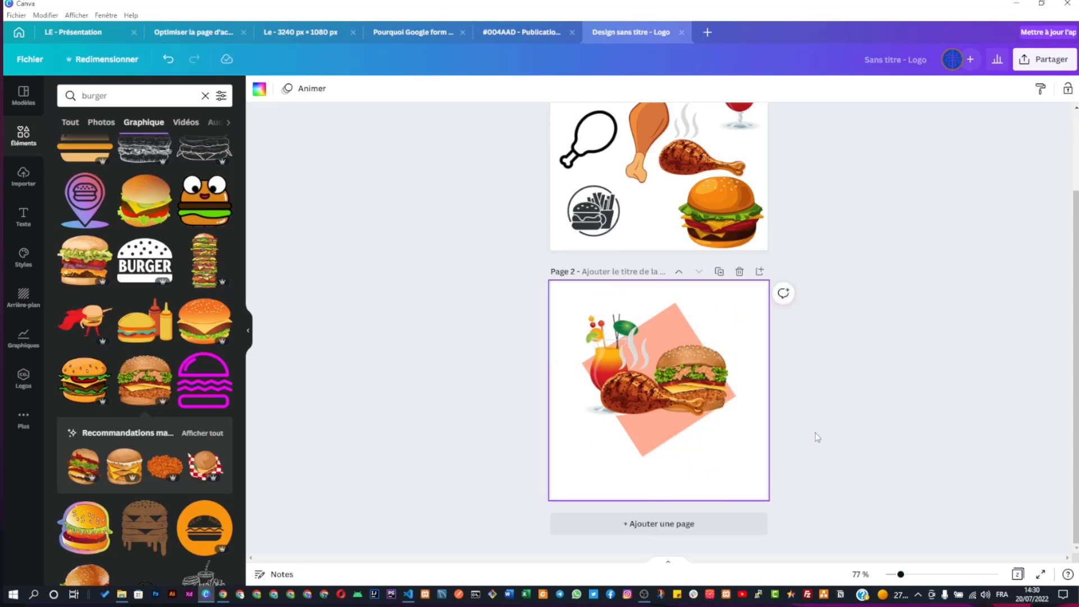
Open the library of text styles
click(19, 217)
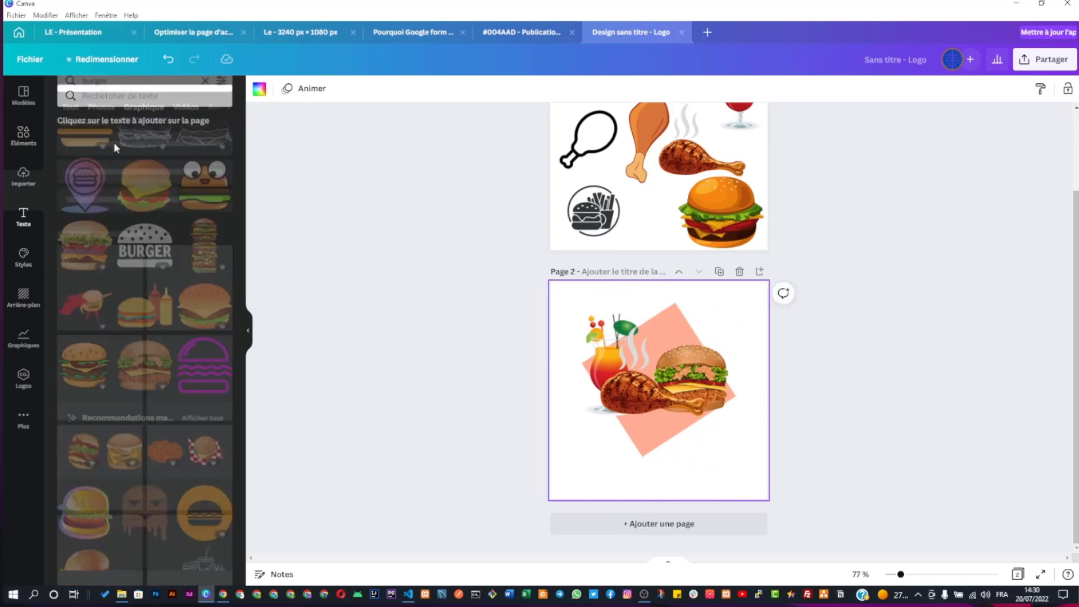
click(105, 96)
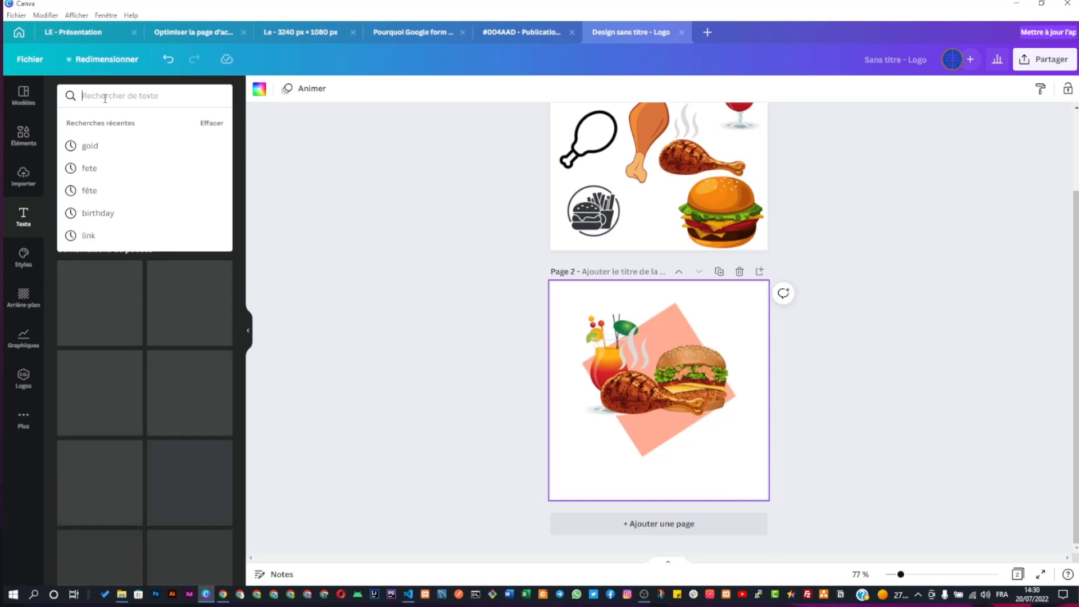
text(gol)
key(BackSpace)
key(BackSpace)
key(BackSpace)
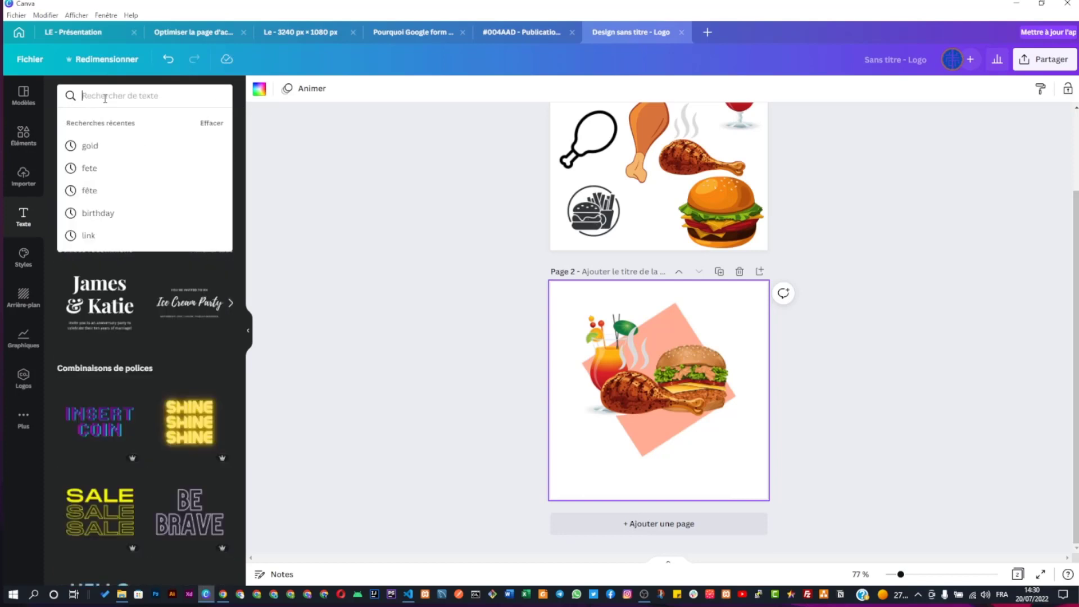
key(Escape)
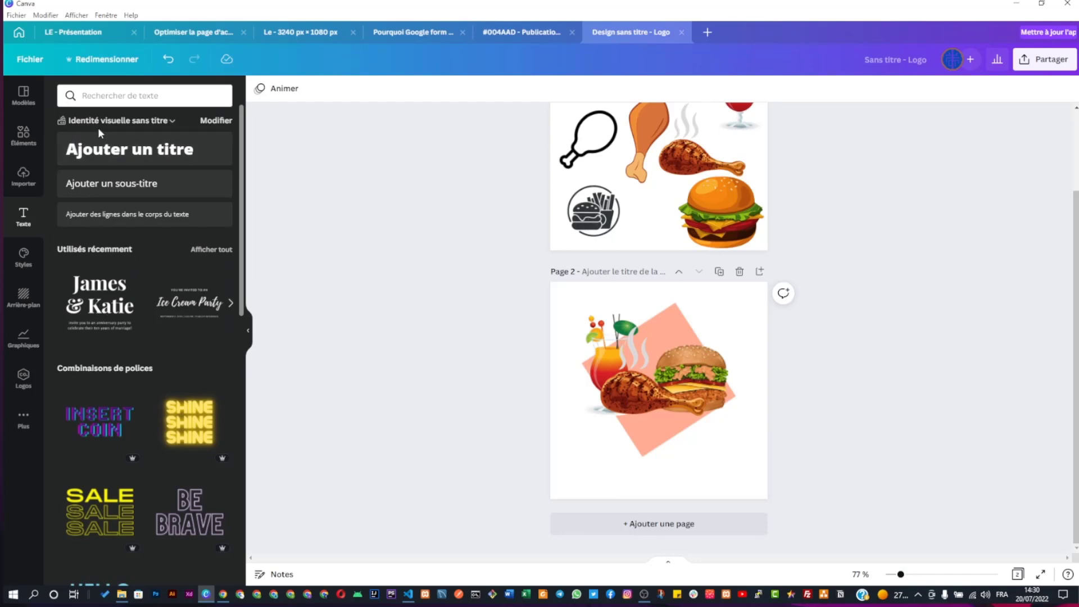
click(697, 411)
key(Delete)
double_click(656, 450)
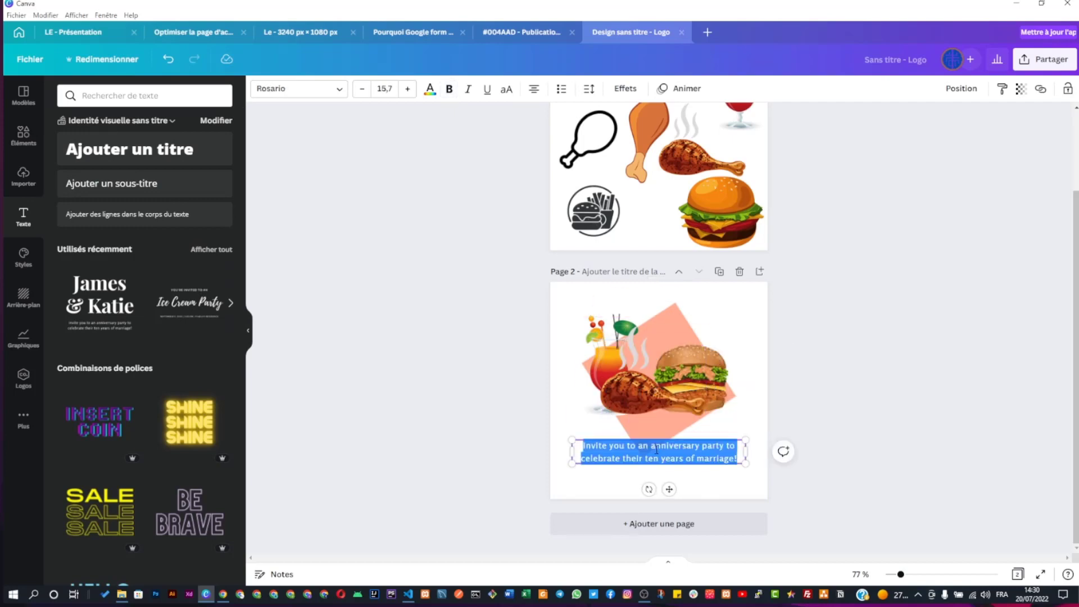
key(Delete)
click(595, 481)
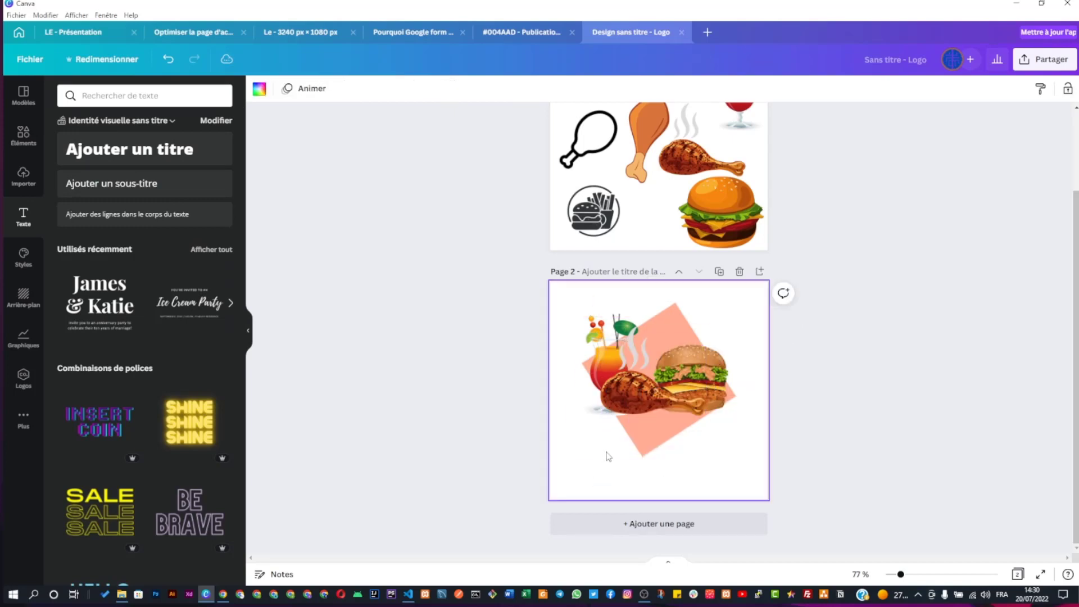
Search the text styles for "restaurant" and place the neon "PIZZA PARTY" text over the lower part of page 2
click(106, 96)
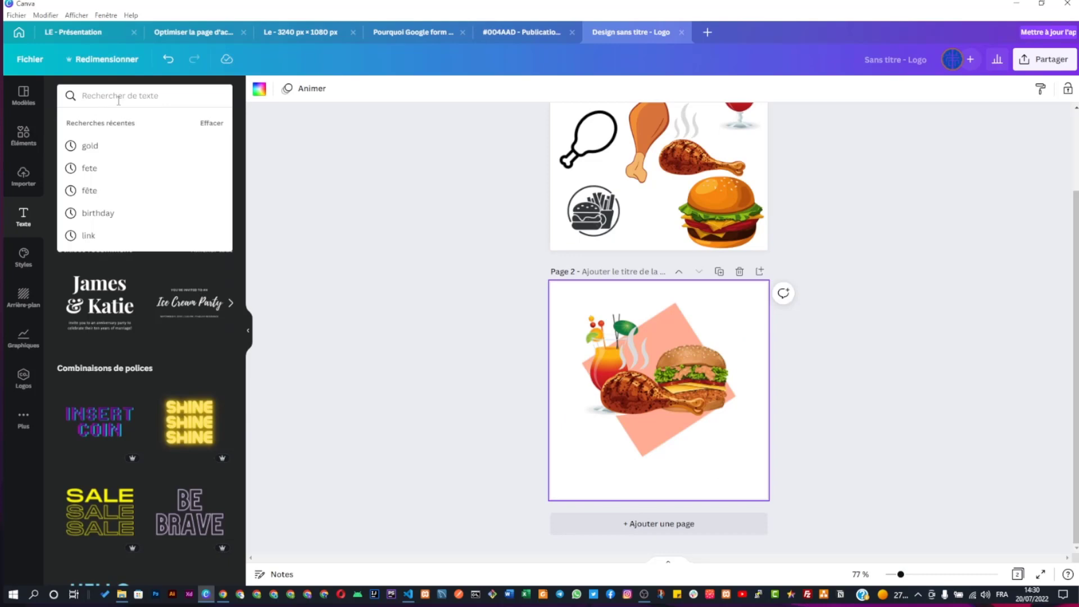
text(resta)
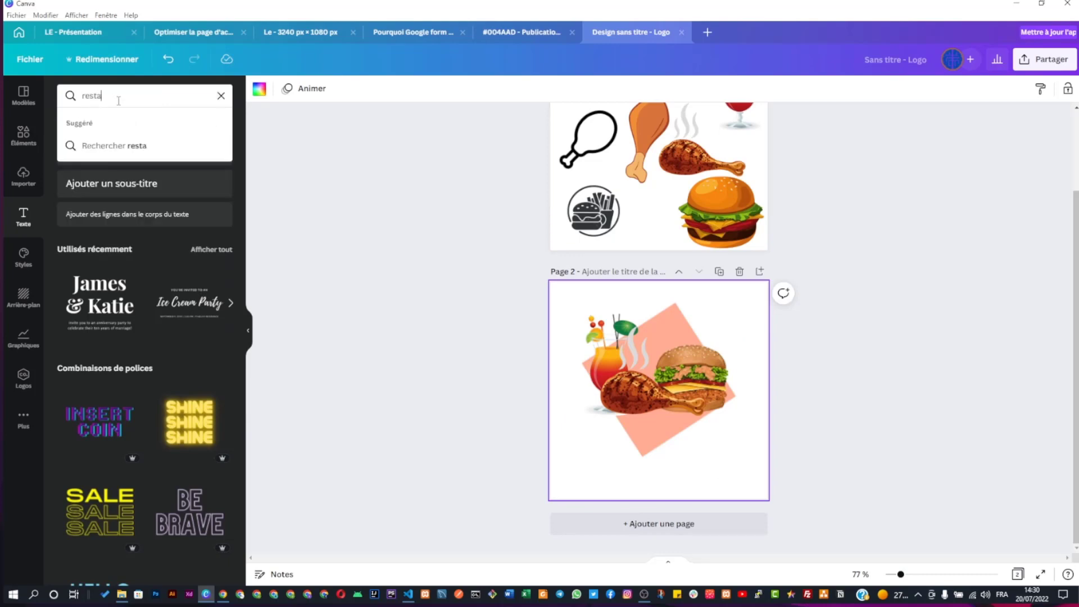
key(Return)
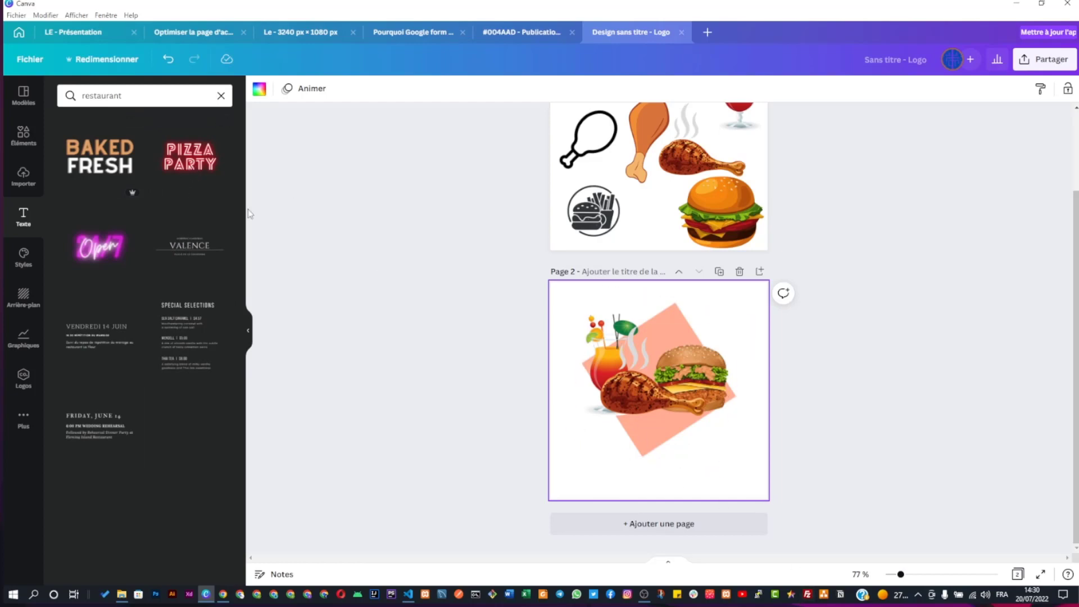
click(218, 173)
drag(638, 404, 646, 471)
key(Delete)
click(580, 404)
drag(580, 405, 622, 447)
Recolour the "PIZZA PARTY" text to the document's brownish orange, scale it down to about size 48.5 and place it below the food
click(431, 90)
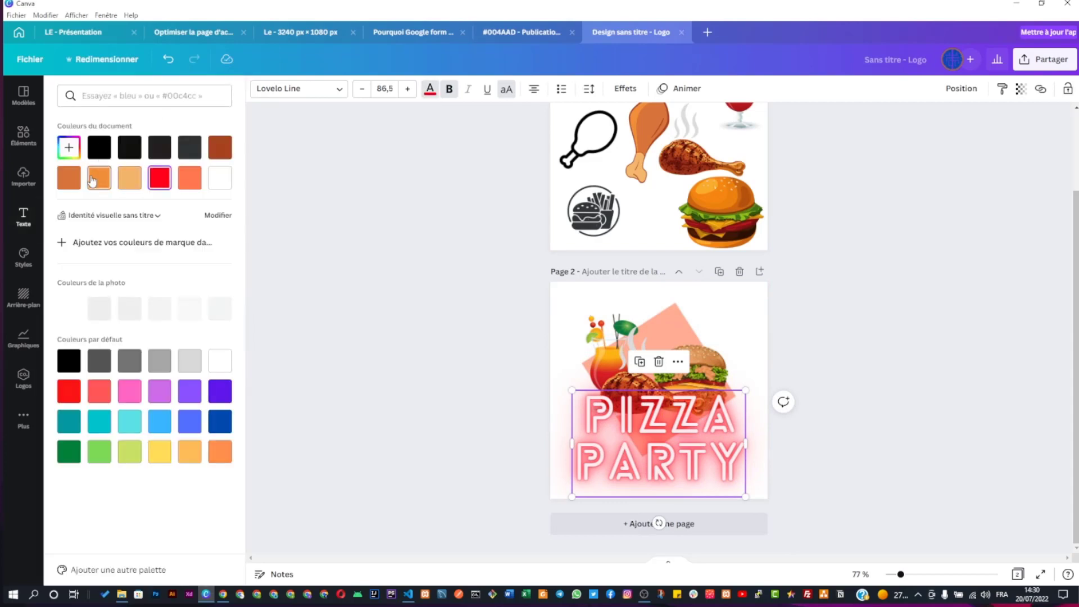
click(70, 179)
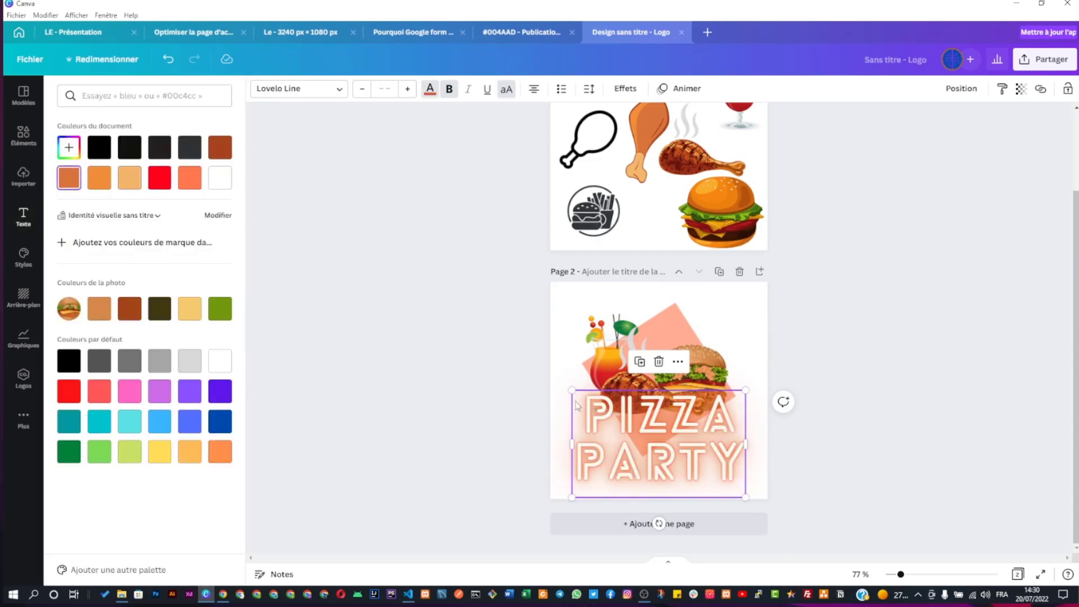
drag(572, 390, 645, 439)
drag(692, 482, 779, 473)
drag(647, 454, 650, 458)
click(650, 459)
key(BackSpace)
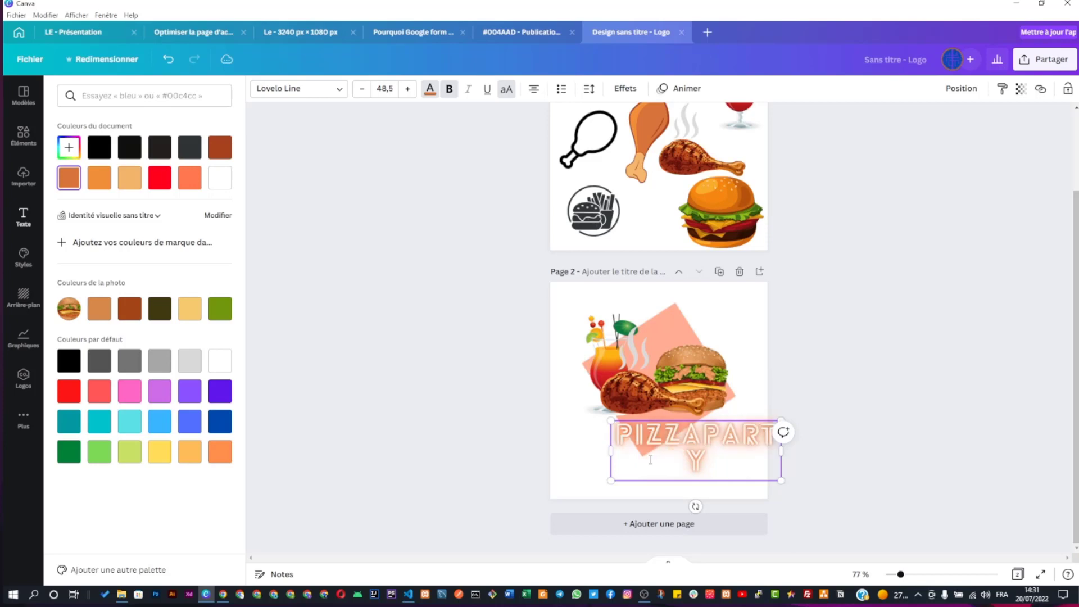
key(ctrl+z)
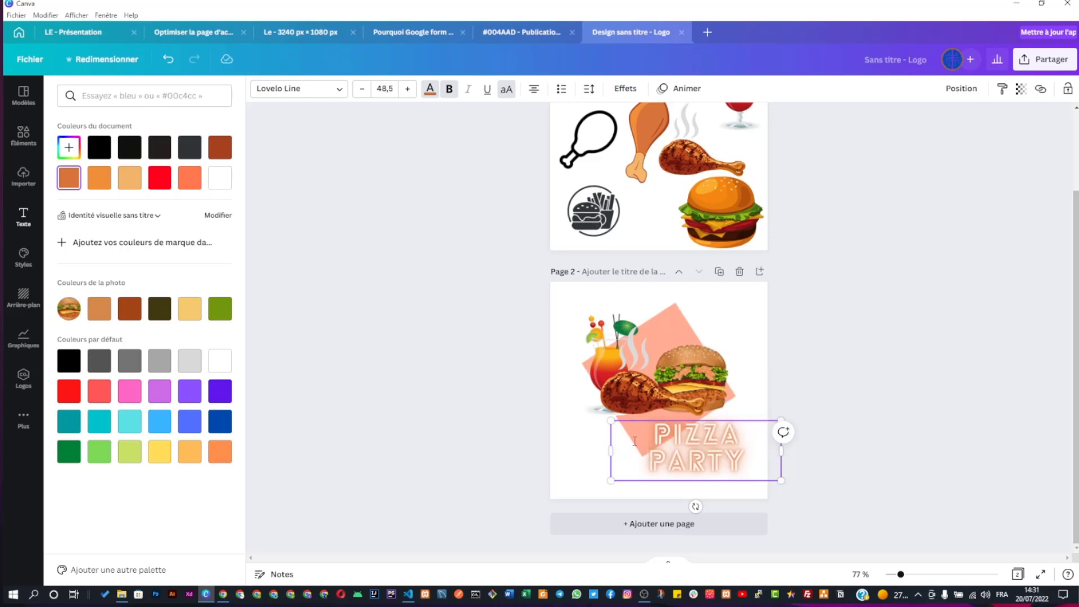
Replace "PIZZA" with "GHIS" so the text reads "GHIS PARTY" on one line, and move it onto page 2
double_click(680, 437)
text(GHIS)
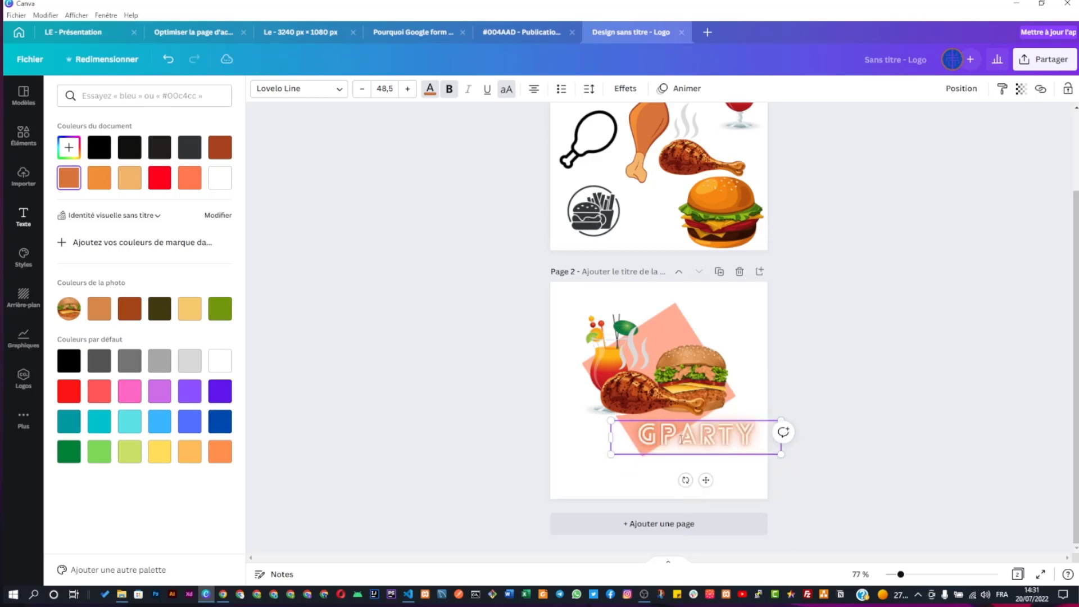
key(Return)
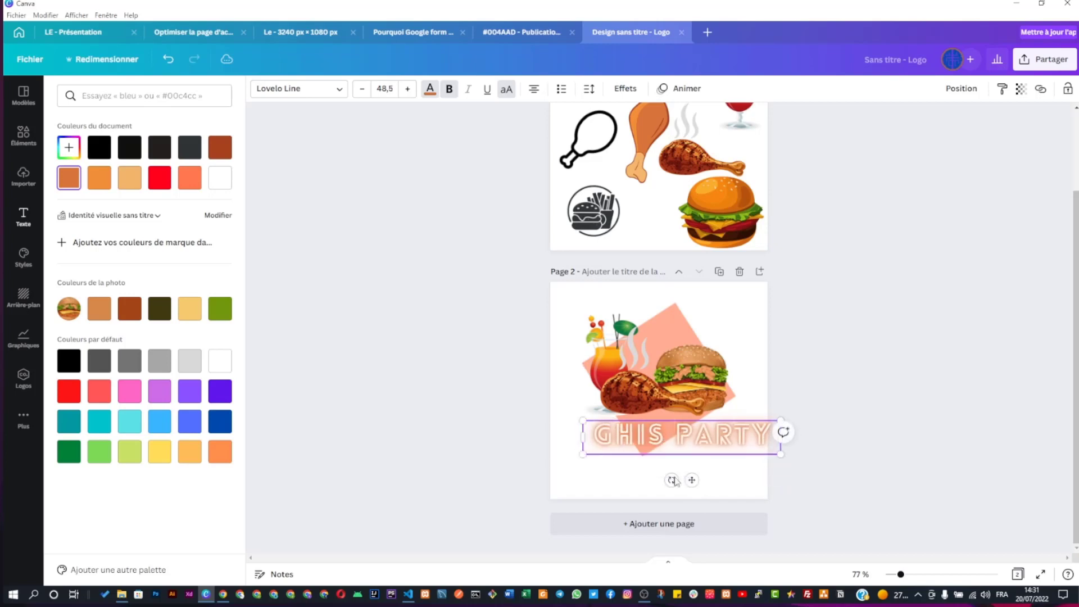
mouse_move(714, 437)
mouse_down()
mouse_move(675, 437)
mouse_move(707, 453)
mouse_up()
click(712, 481)
Replace "PARTY" with "RESTO" and centre the text horizontally under the food and drink on page 2
double_click(705, 446)
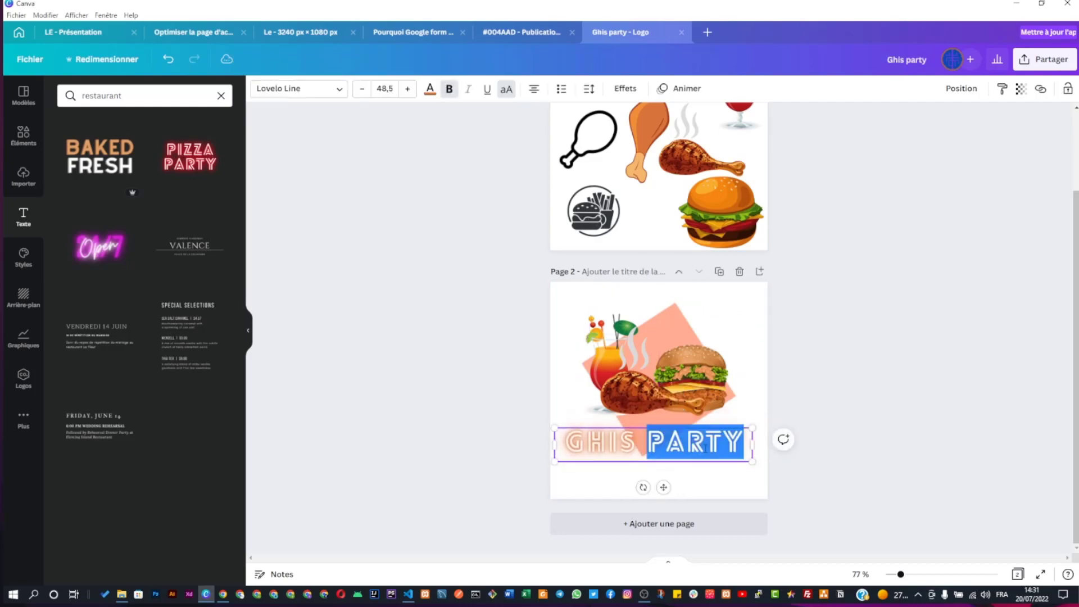
text(RESTO)
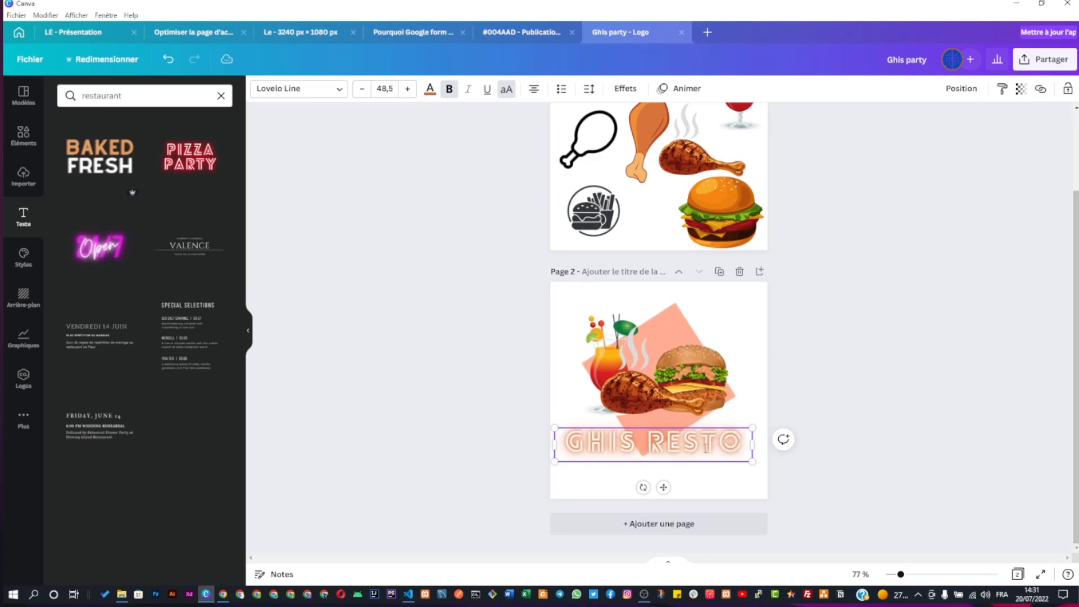
click(737, 487)
click(677, 445)
drag(677, 445, 683, 445)
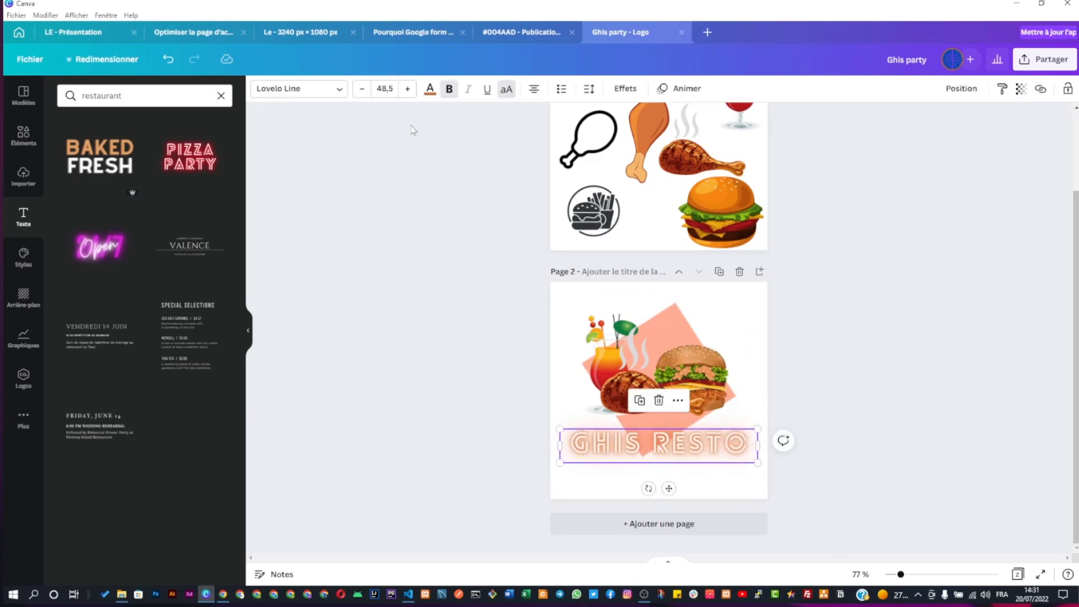
Recolour "GHIS RESTO" to the document's dark reddish brown and scale it down to size 38, keeping it centred on page 2
click(430, 89)
click(158, 178)
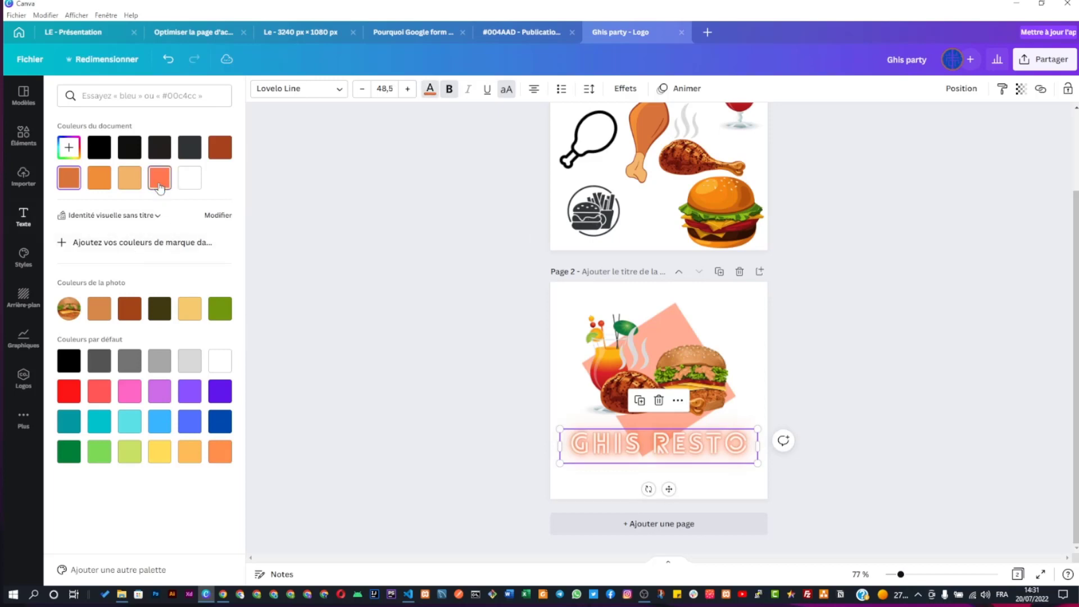
click(215, 150)
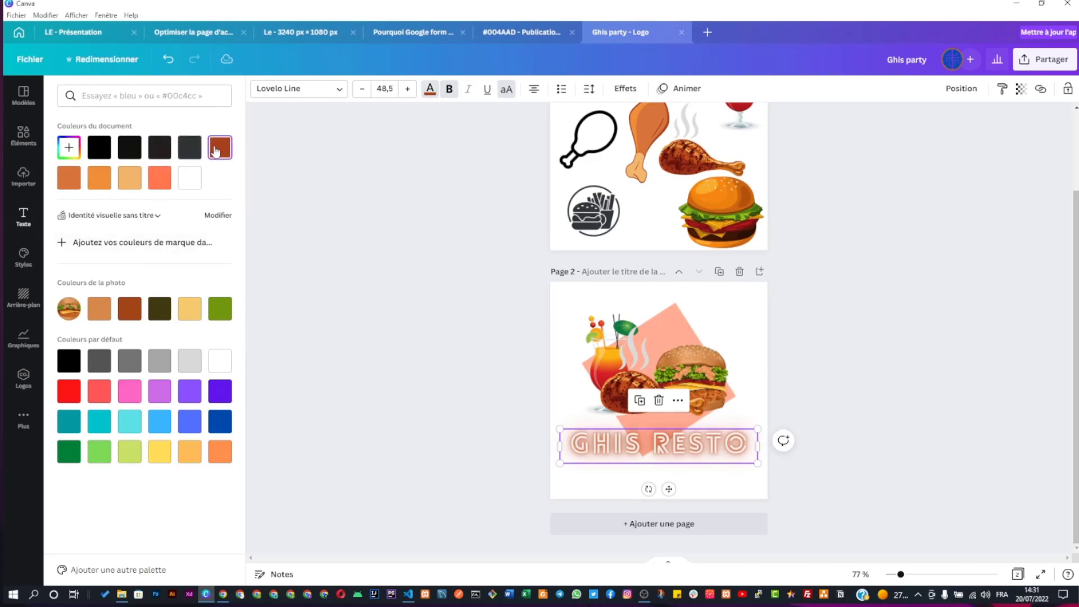
click(709, 416)
click(738, 451)
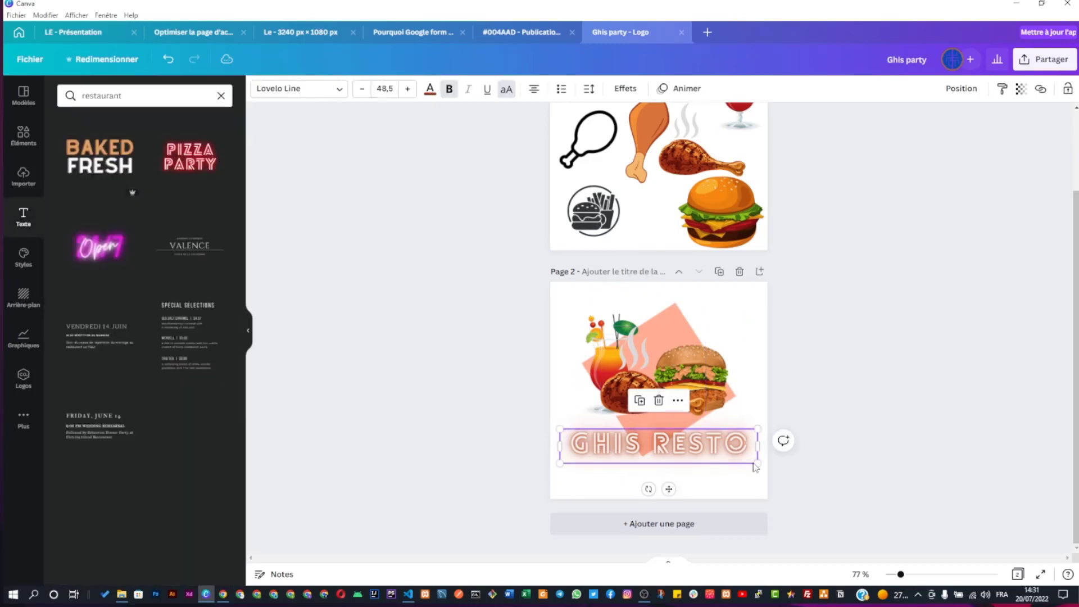
drag(757, 462, 683, 449)
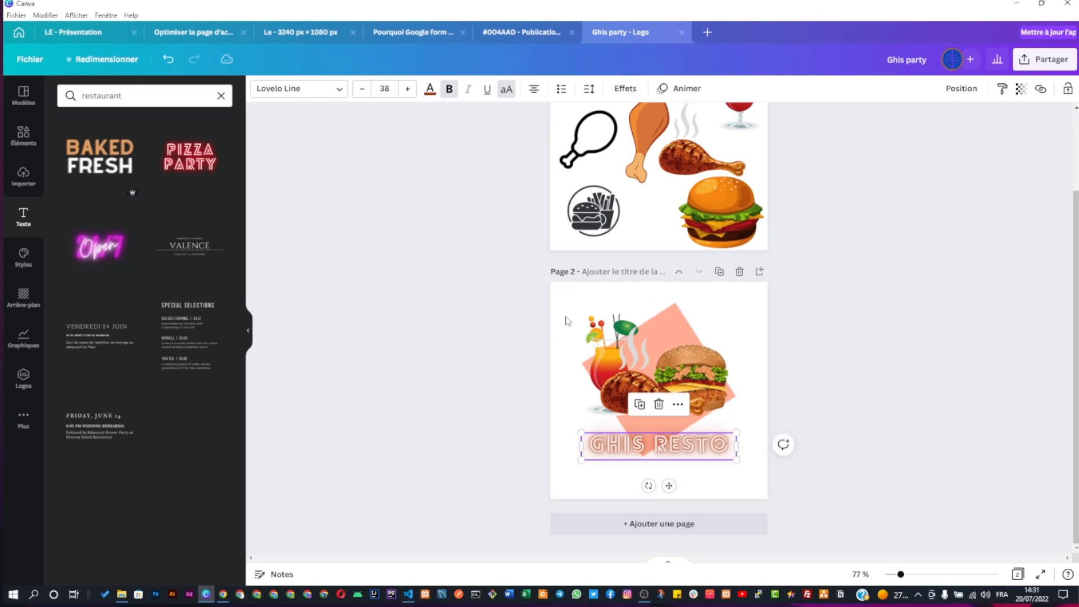
click(753, 362)
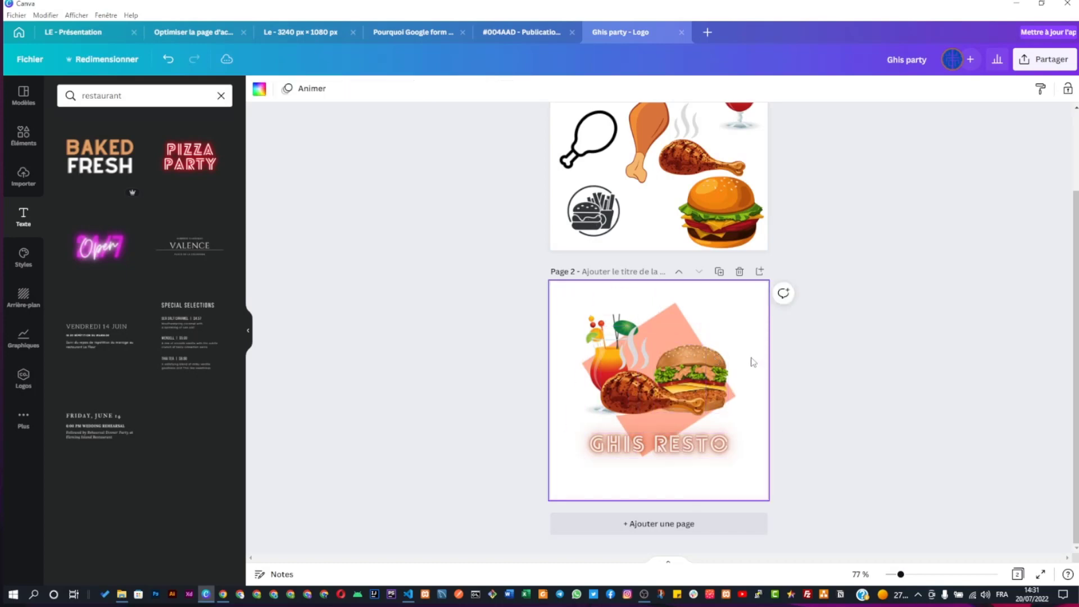
click(820, 372)
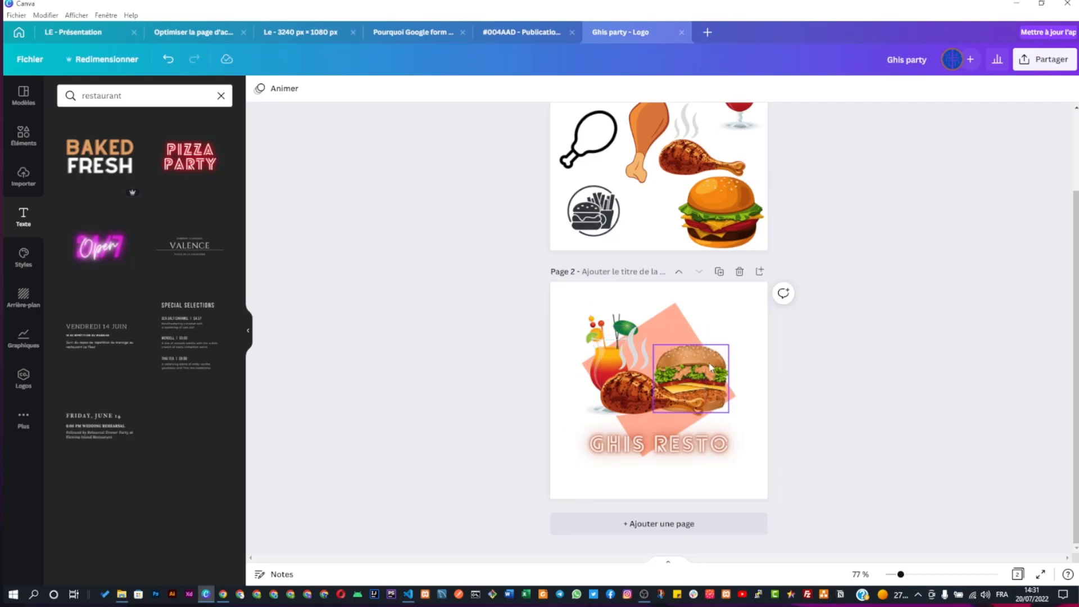
Duplicate page 2 and give the copy a near-black background from the document colours
click(719, 273)
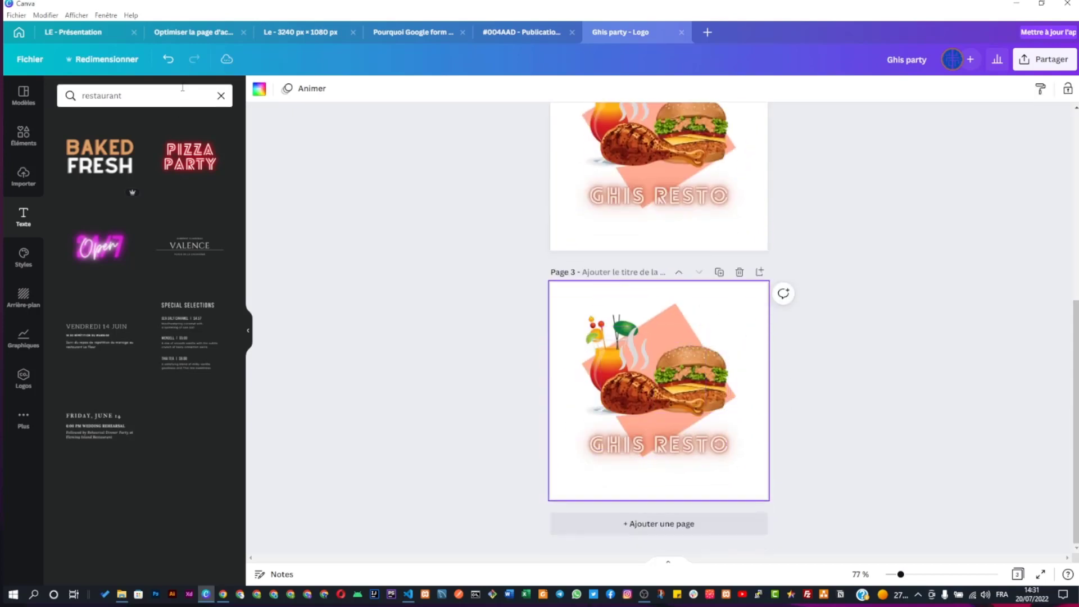
click(260, 90)
click(160, 147)
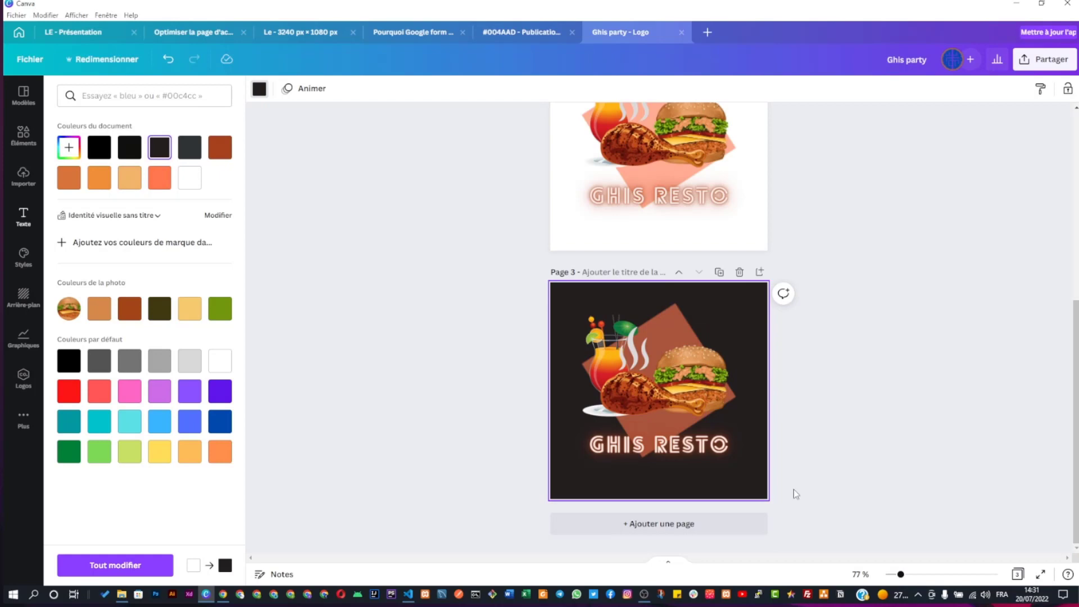
scroll(706, 349, up, 3)
scroll(706, 354, down, 1)
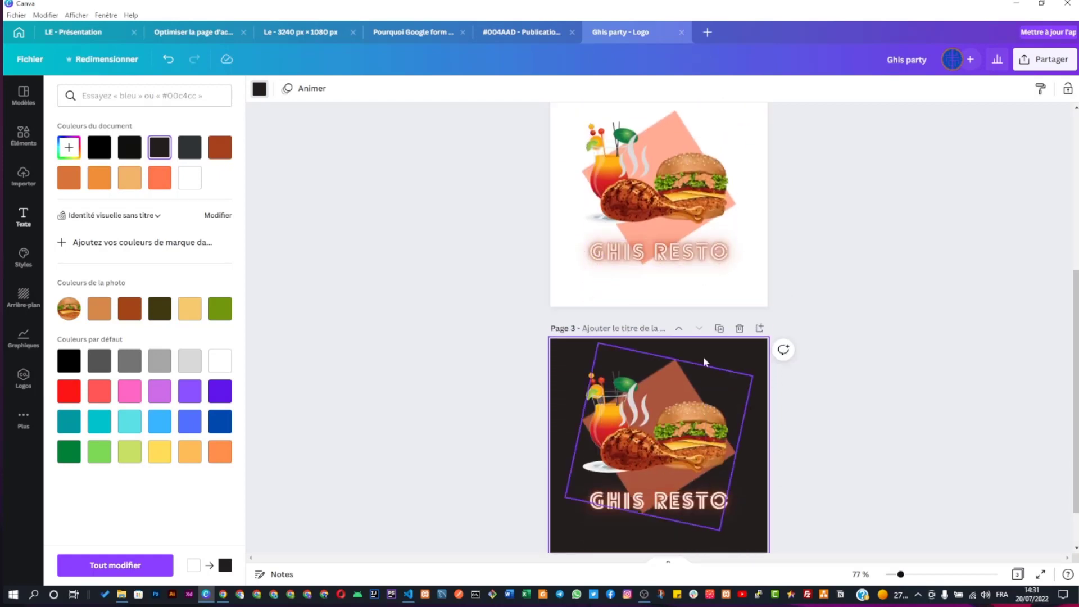
Open the download settings for the design
click(1037, 61)
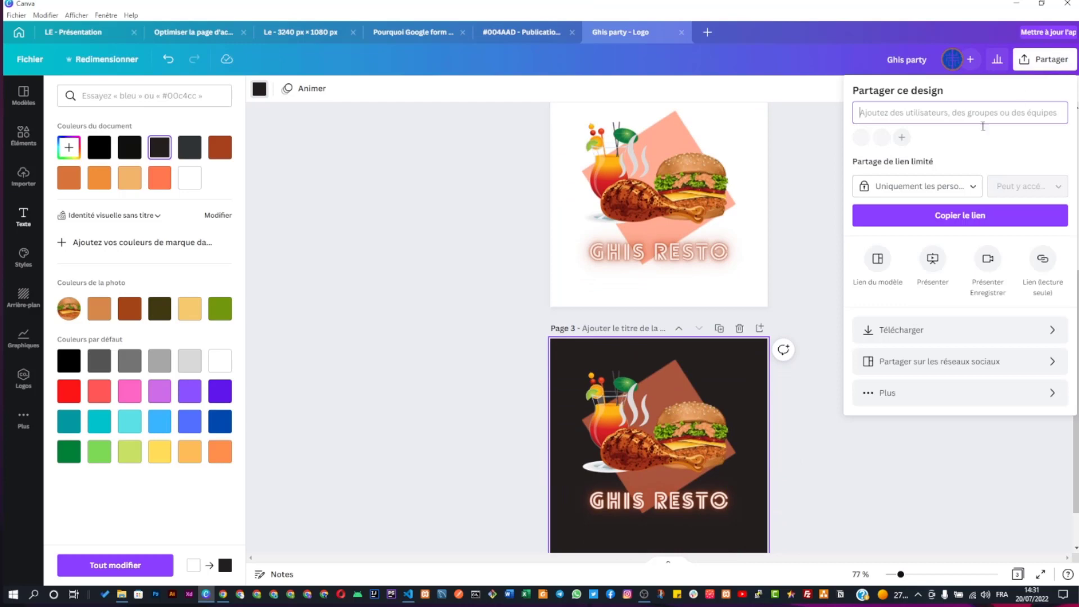
click(928, 332)
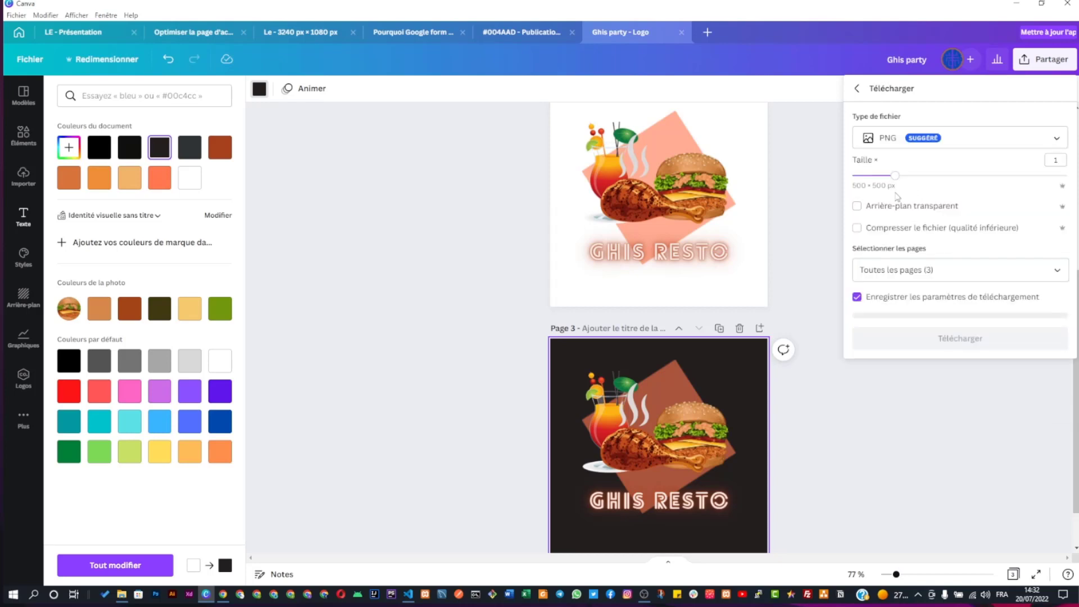
click(944, 270)
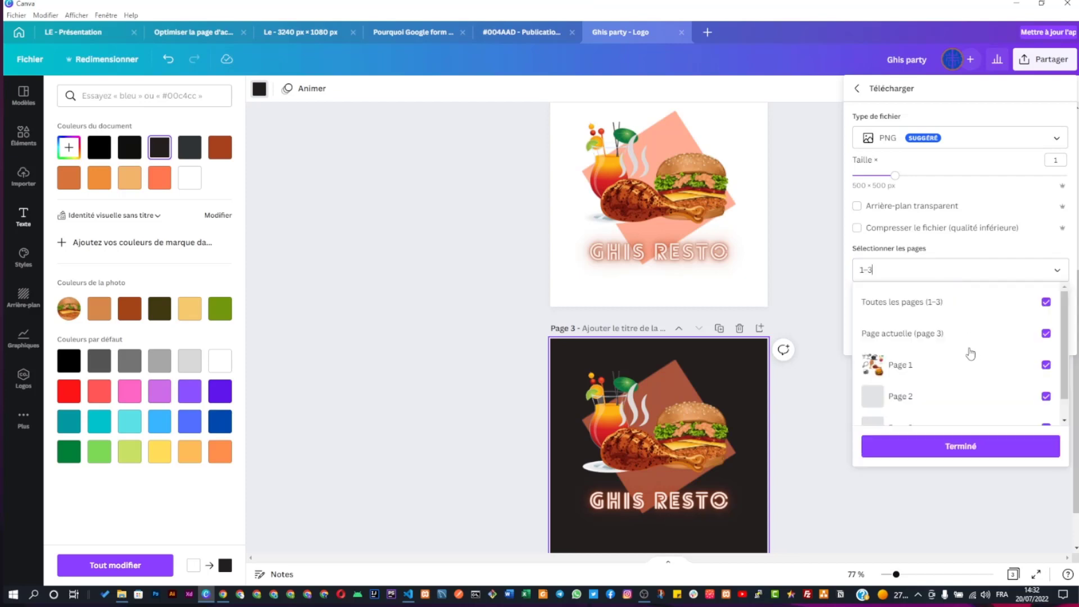
click(915, 401)
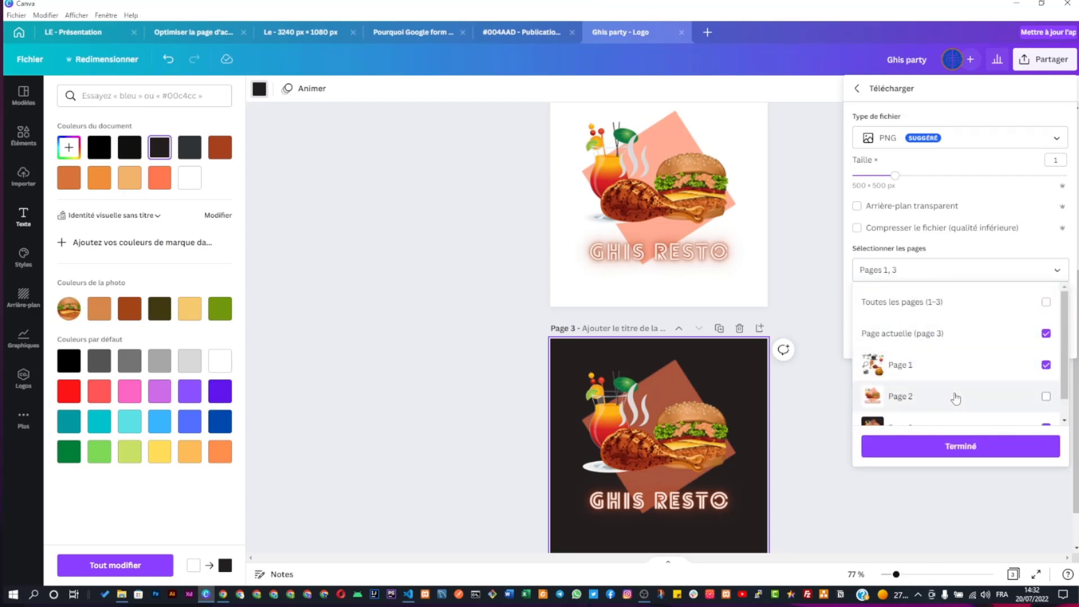
click(916, 444)
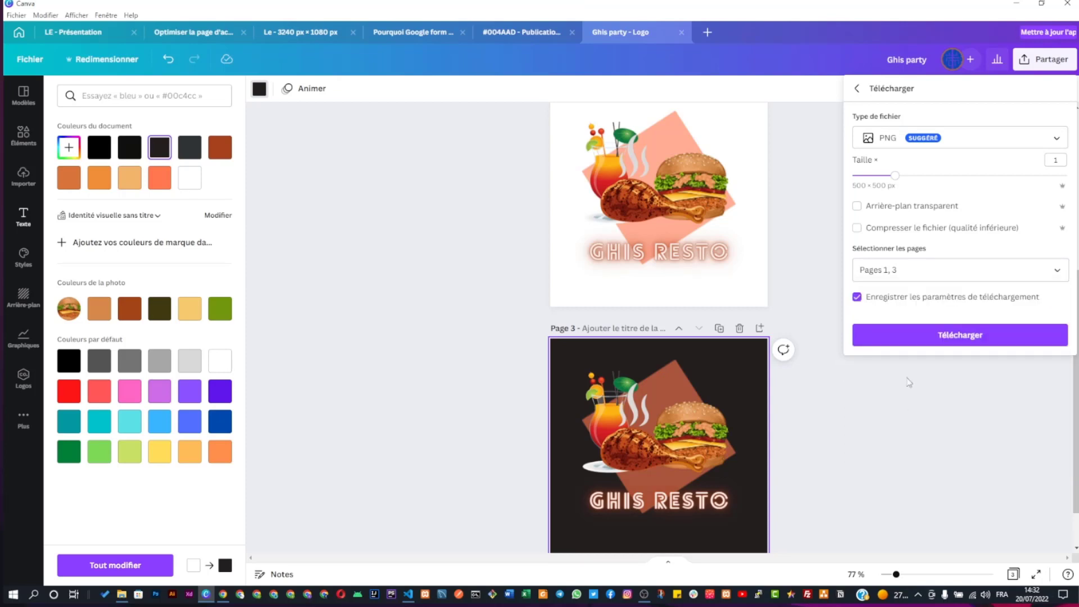
Limit the export to page 2 only and download it as a PNG
click(912, 274)
click(918, 306)
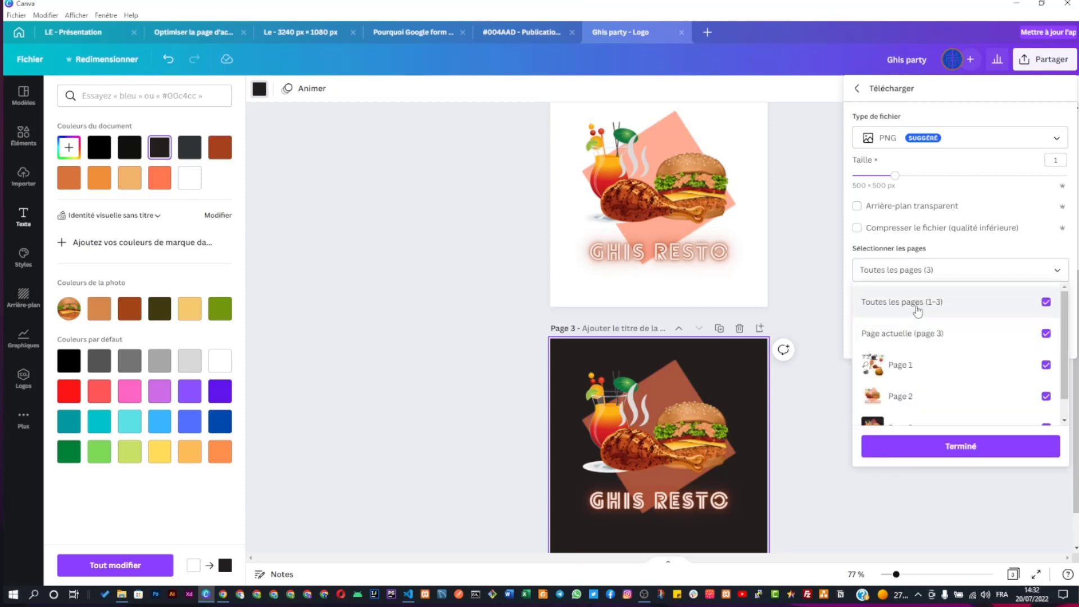
click(917, 306)
click(933, 402)
scroll(944, 413, down, 1)
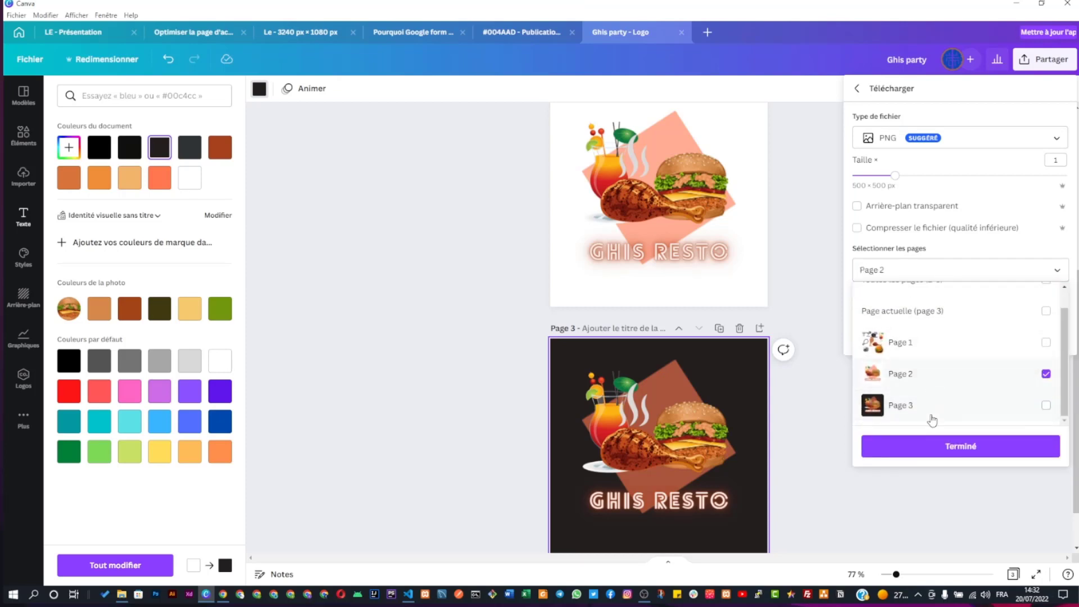
click(938, 446)
click(893, 337)
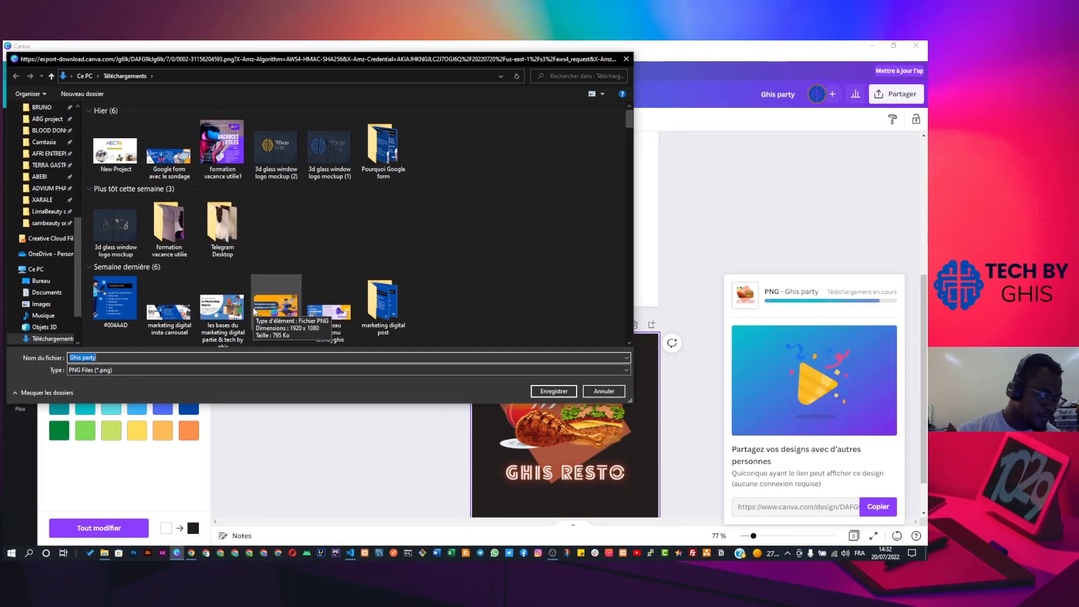
Name the exported PNG "Ghis resto" and save it in the Téléchargements folder
key(End)
key(BackSpace)
key(BackSpace)
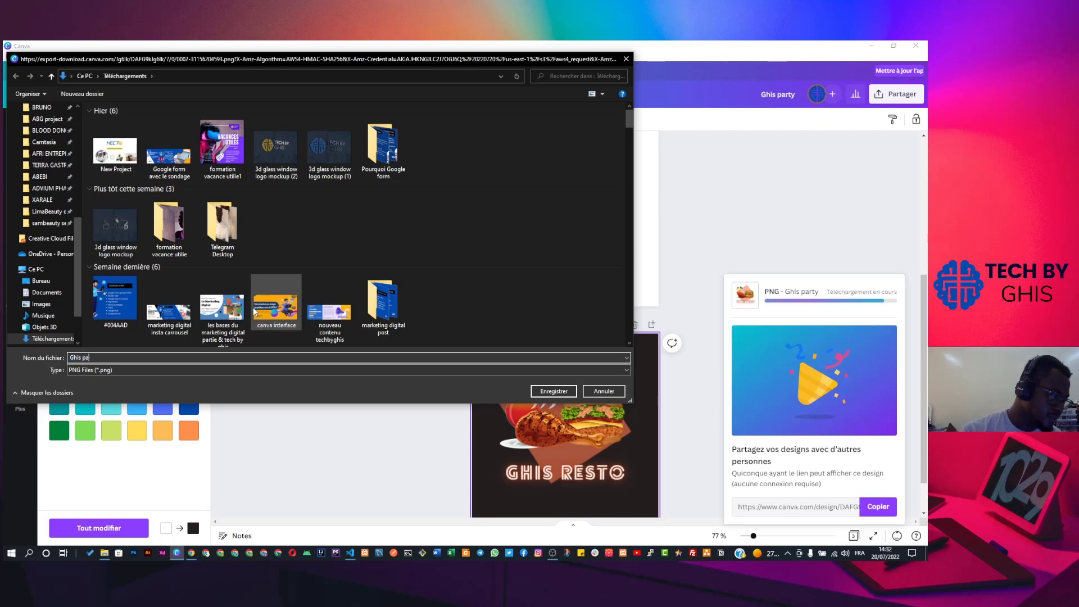
key(BackSpace)
text(re)
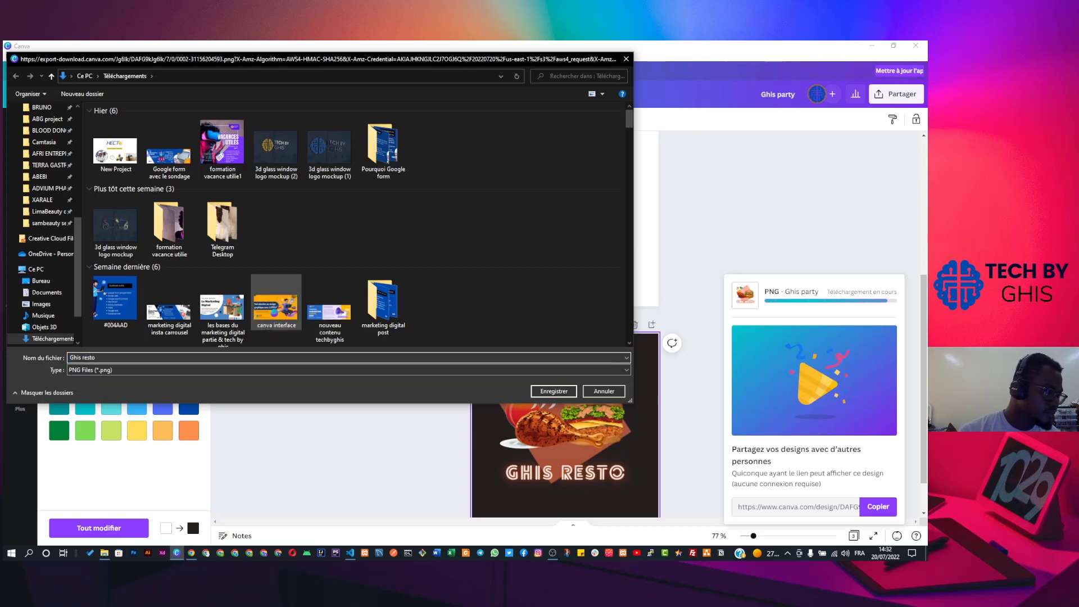
text(sto)
key(Return)
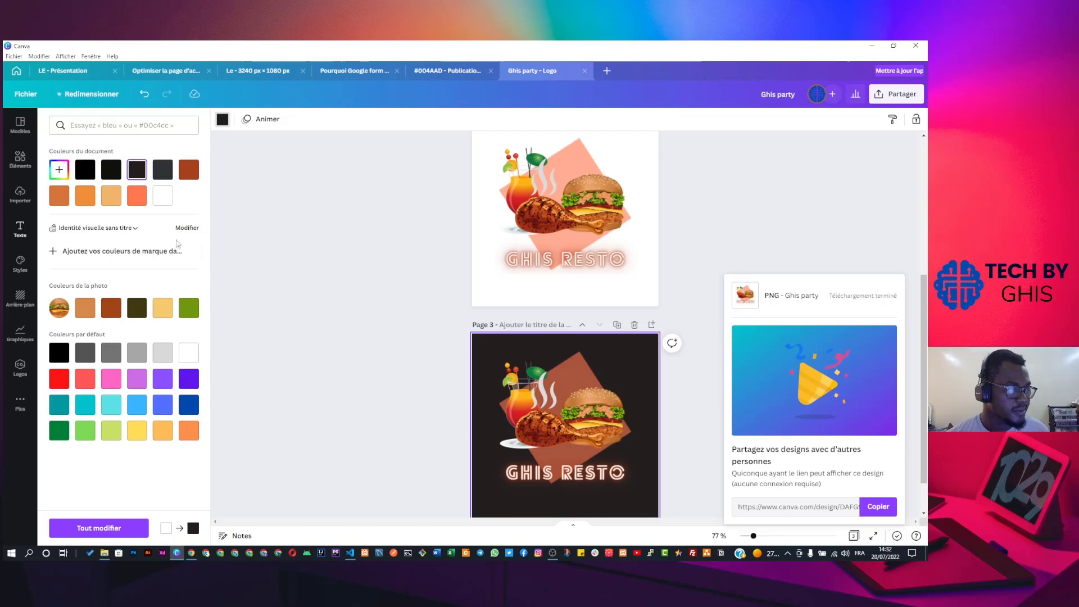
Switch to File Explorer, view the downloaded "Ghis resto" image from the Téléchargements folder, and close the image viewer
key(alt+Tab)
key(alt+Tab)
key(alt+Tab)
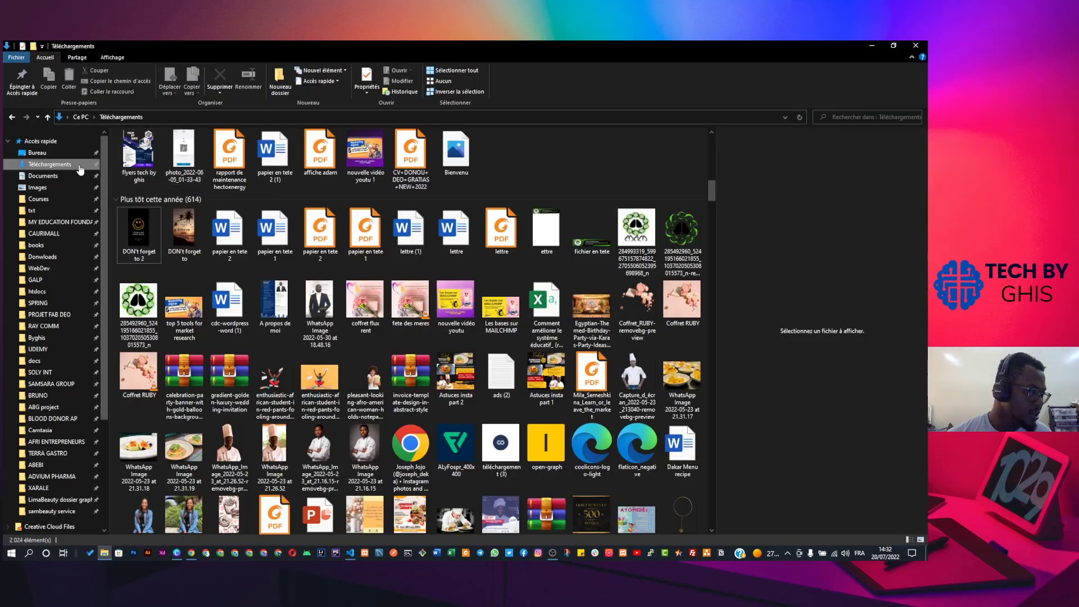
click(140, 164)
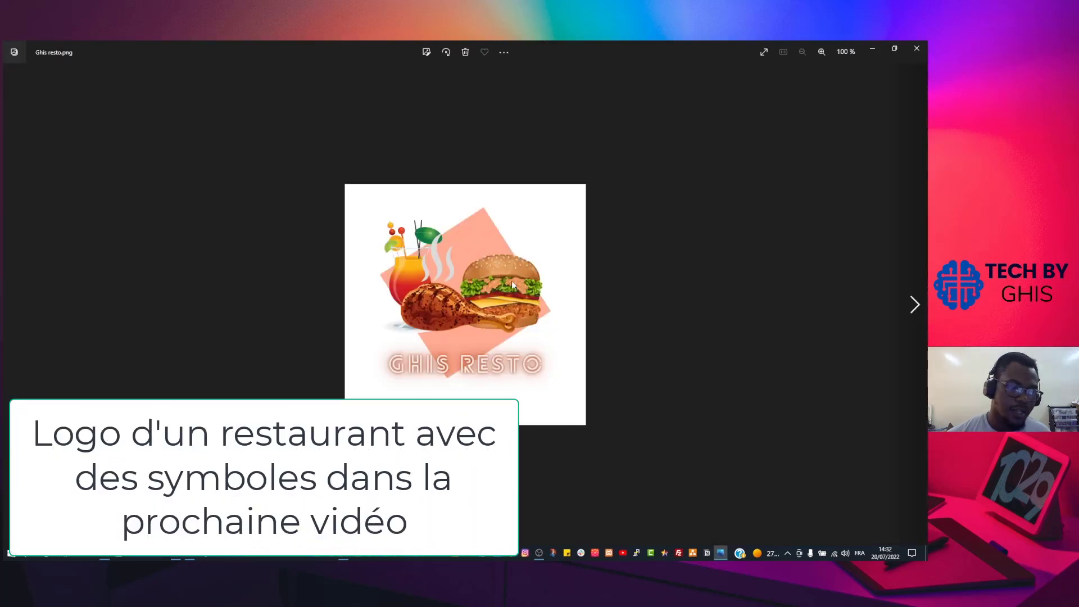
scroll(512, 285, up, 3)
scroll(512, 285, down, 3)
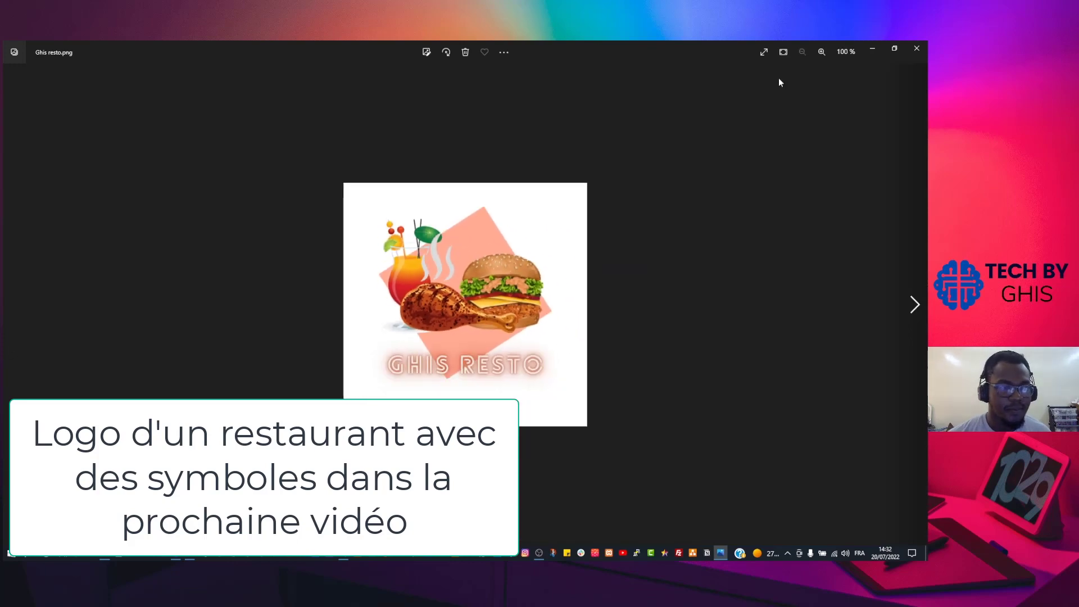
click(916, 49)
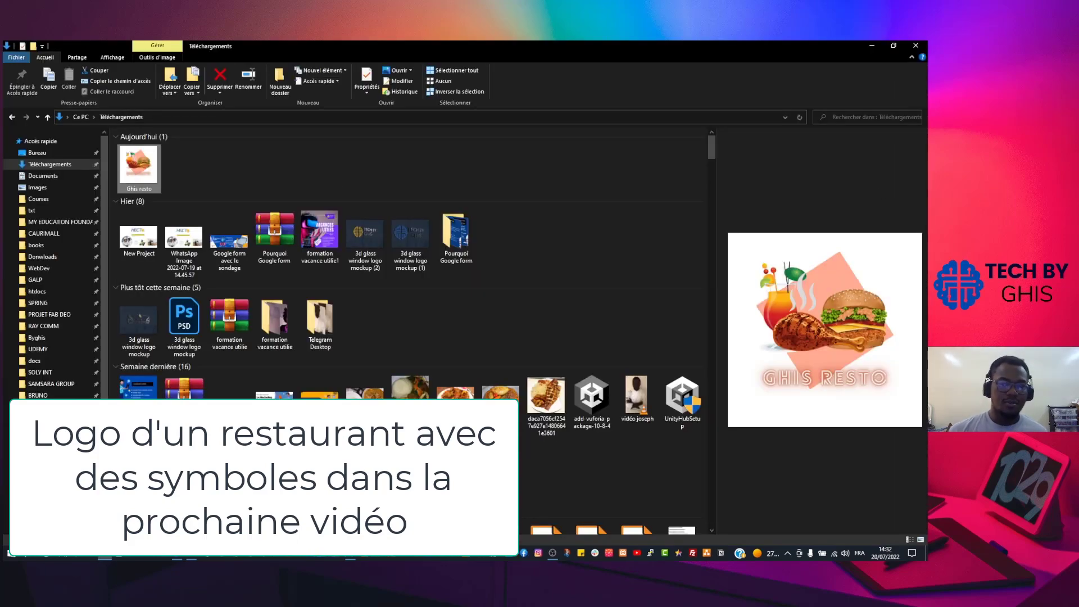